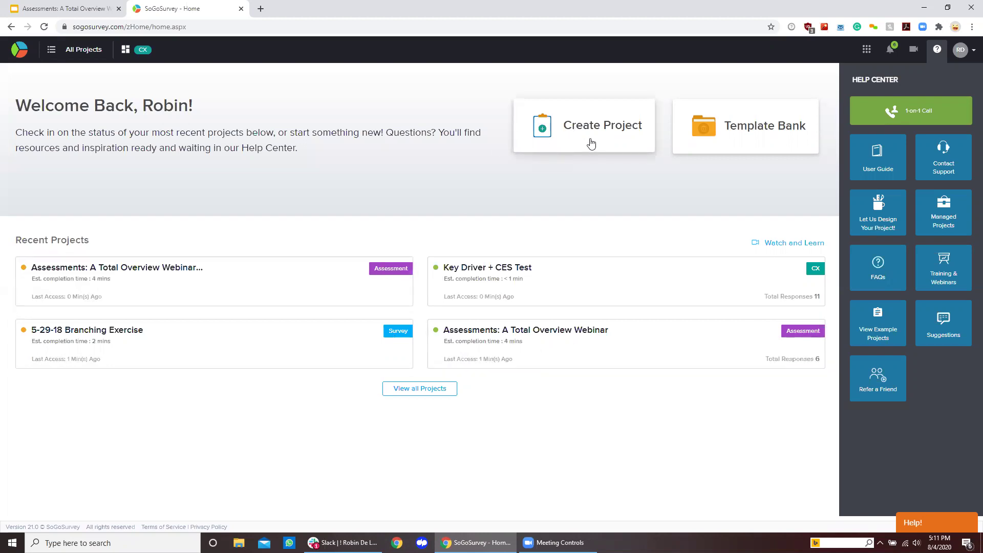
{"action": "left_click", "coordinate": [593, 131]}
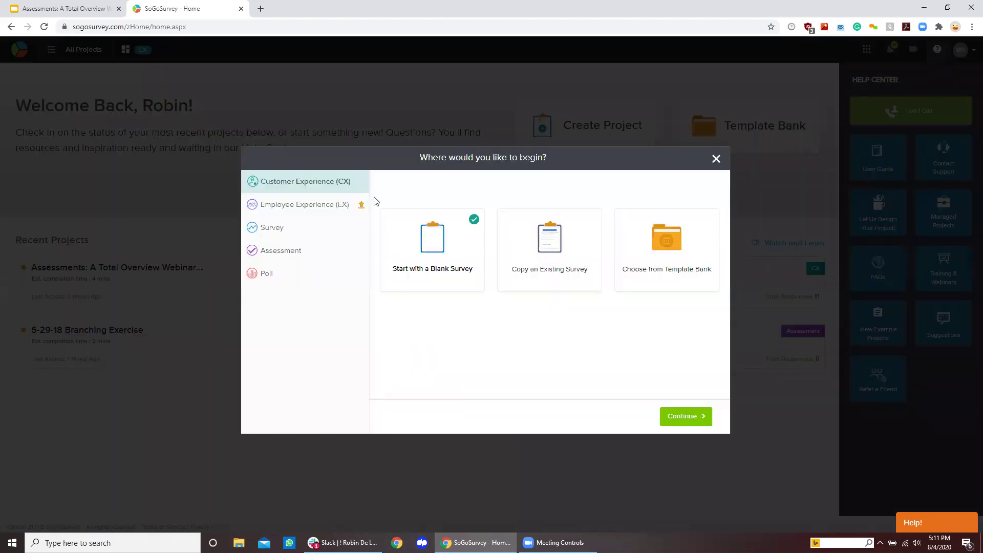
{"action": "left_click", "coordinate": [286, 254]}
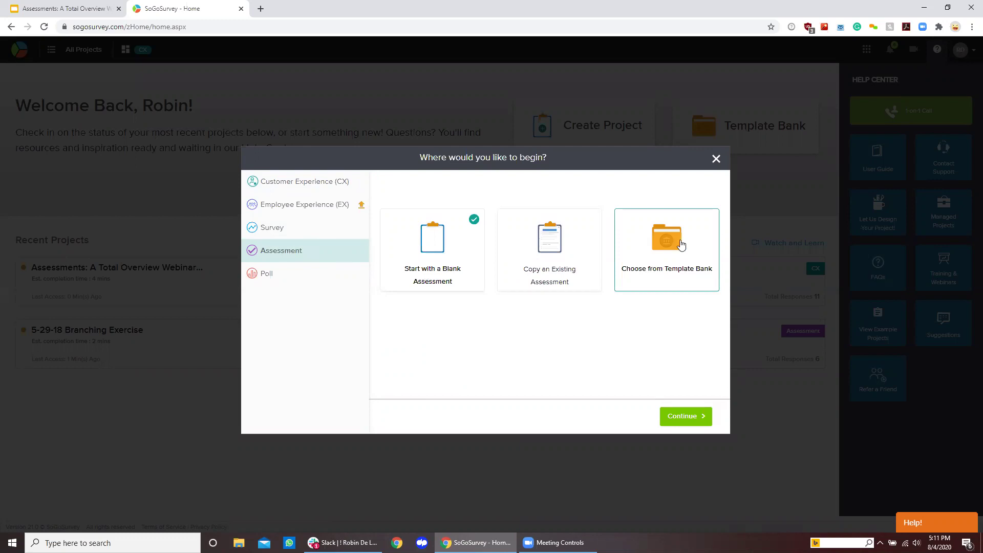
{"action": "left_click", "coordinate": [716, 159]}
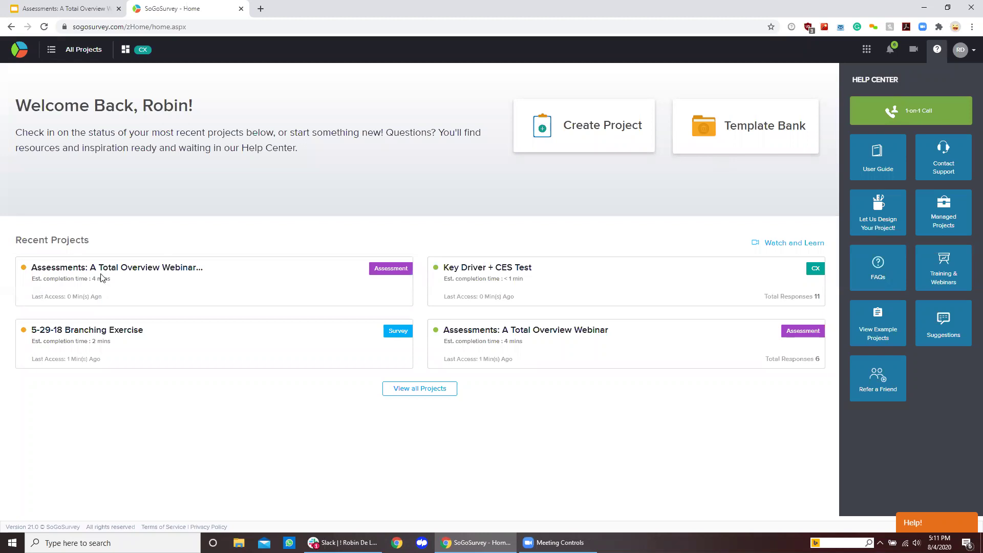
- Open the draft Assessments: A Total Overview Webinar project and review its questions across the pages
{"action": "left_click", "coordinate": [35, 296]}
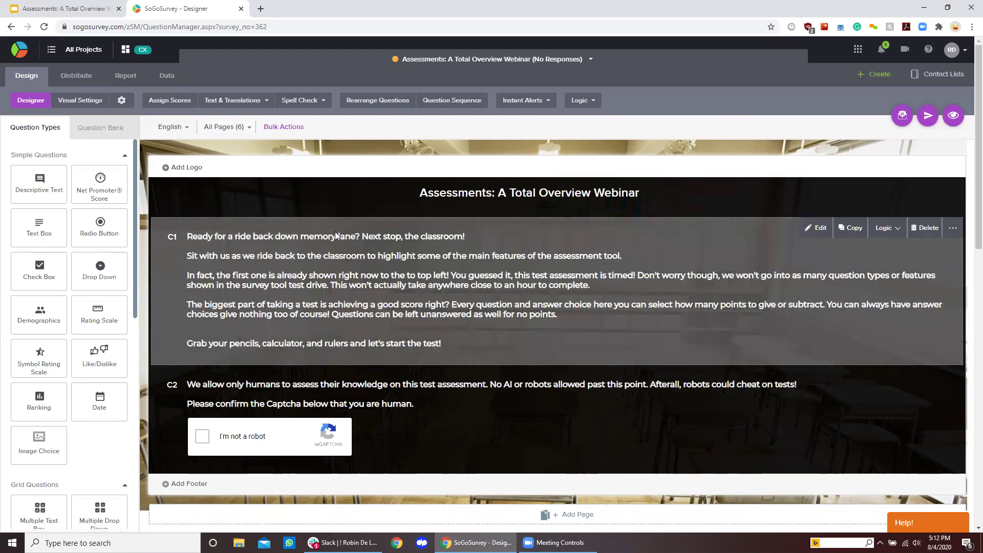
{"action": "scroll", "coordinate": [338, 232], "scroll_direction": "down", "scroll_amount": 10}
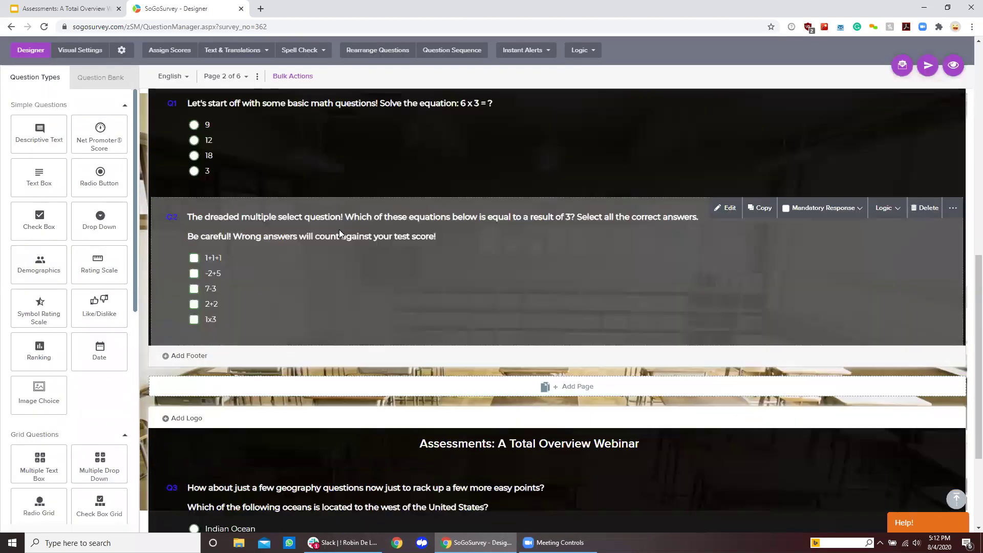
{"action": "scroll", "coordinate": [339, 233], "scroll_direction": "down", "scroll_amount": 8}
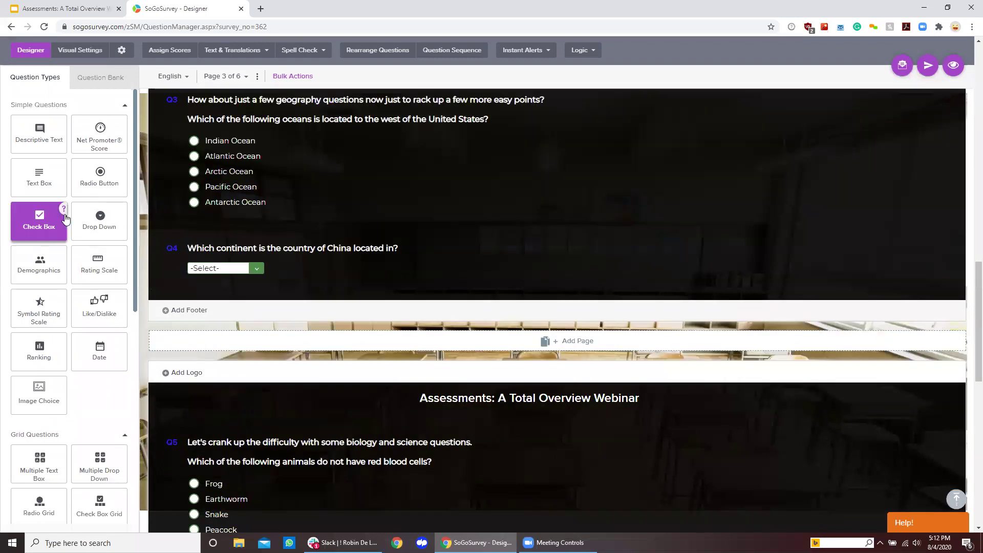
{"action": "scroll", "coordinate": [64, 287], "scroll_direction": "down", "scroll_amount": 6}
{"action": "scroll", "coordinate": [62, 368], "scroll_direction": "up", "scroll_amount": 5}
{"action": "scroll", "coordinate": [61, 368], "scroll_direction": "up", "scroll_amount": 1}
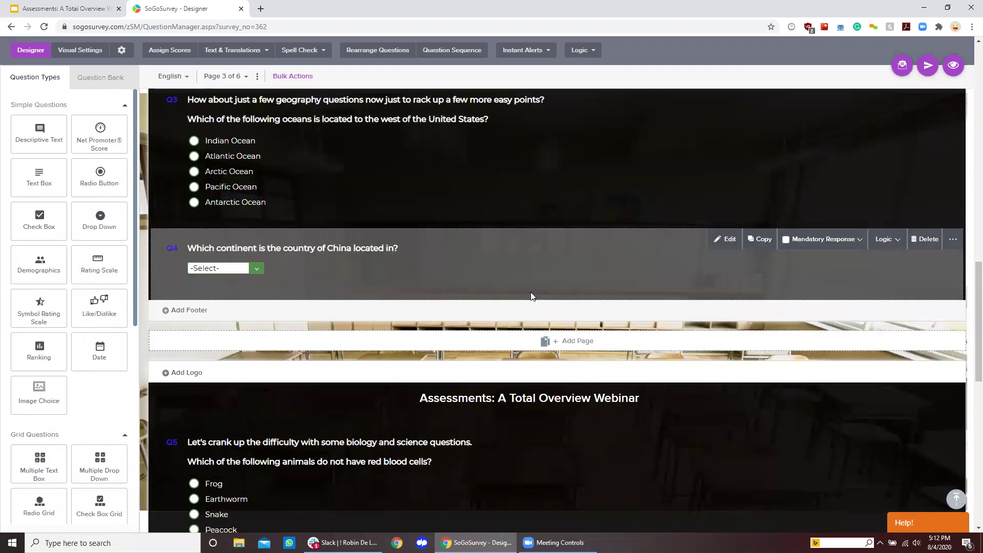
{"action": "scroll", "coordinate": [530, 295], "scroll_direction": "down", "scroll_amount": 5}
{"action": "scroll", "coordinate": [530, 296], "scroll_direction": "up", "scroll_amount": 12}
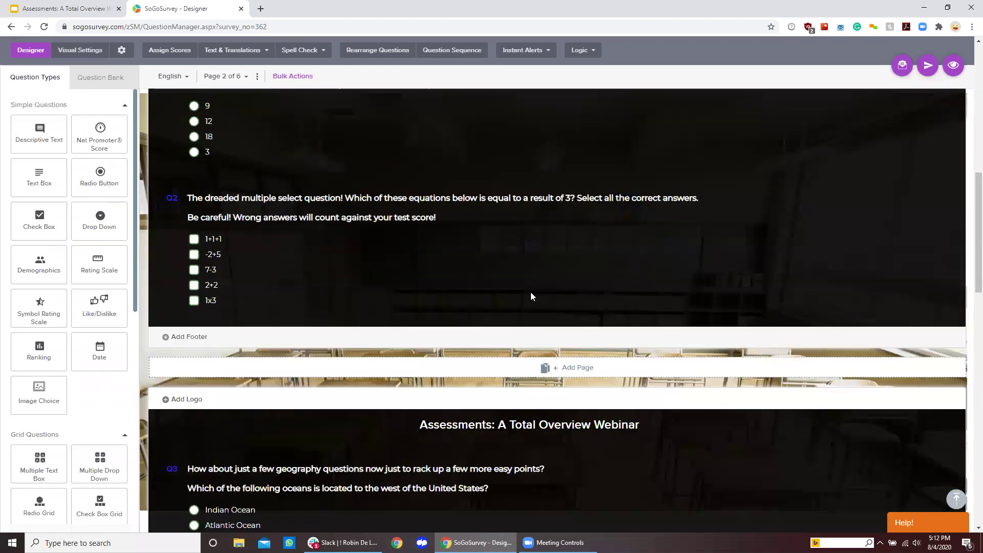
{"action": "scroll", "coordinate": [531, 296], "scroll_direction": "up", "scroll_amount": 10}
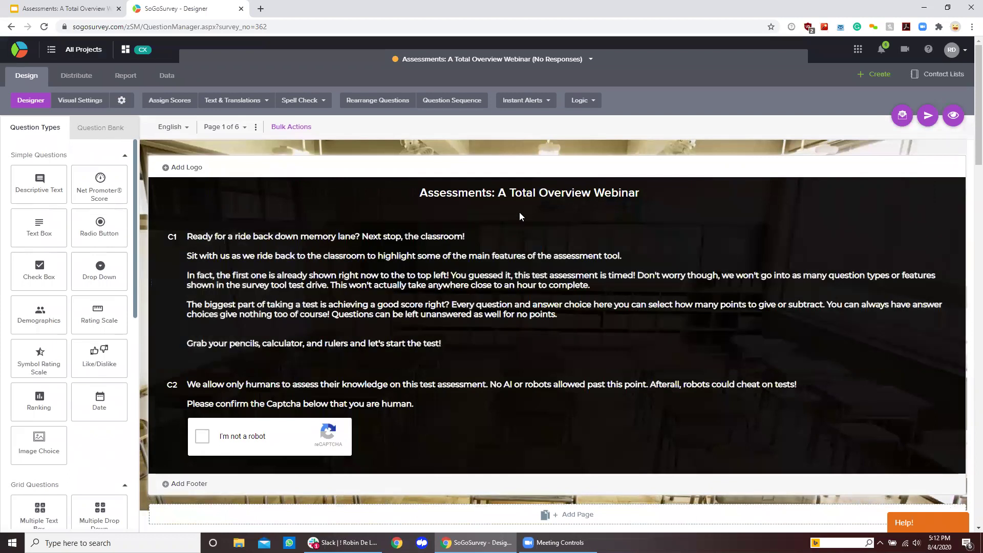
- Open the Assign Scores page and look through the answer options of all the assessment questions
{"action": "left_click", "coordinate": [170, 101]}
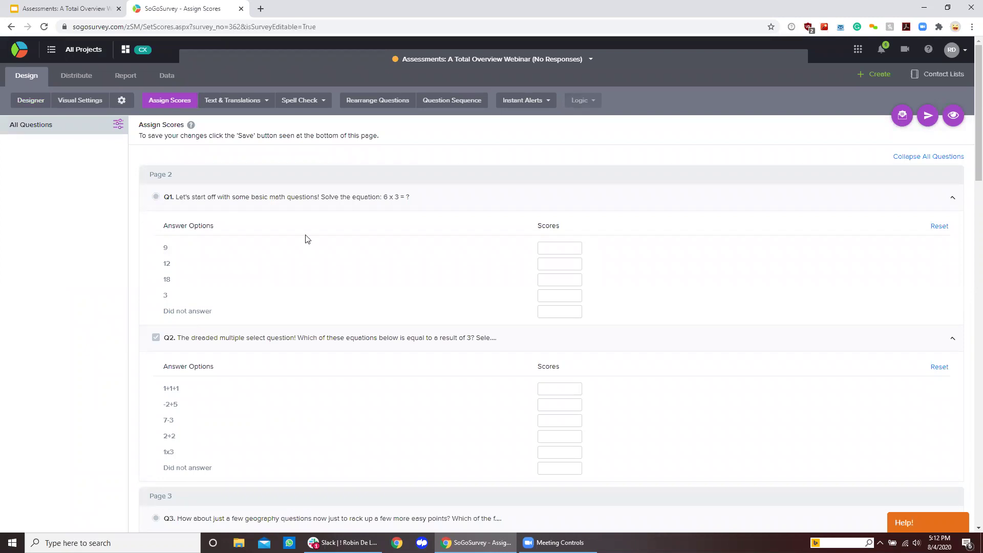
{"action": "scroll", "coordinate": [430, 231], "scroll_direction": "down", "scroll_amount": 10}
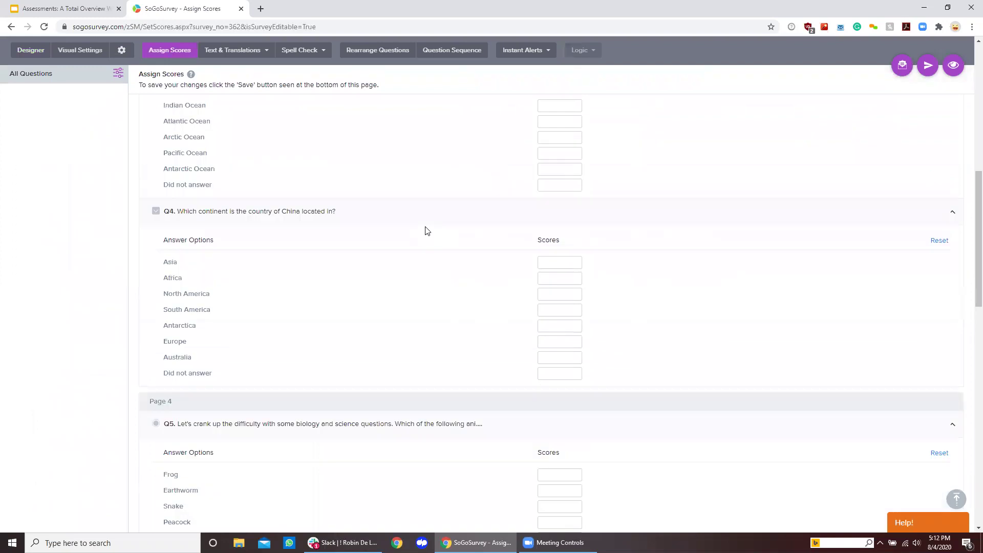
{"action": "scroll", "coordinate": [427, 230], "scroll_direction": "down", "scroll_amount": 4}
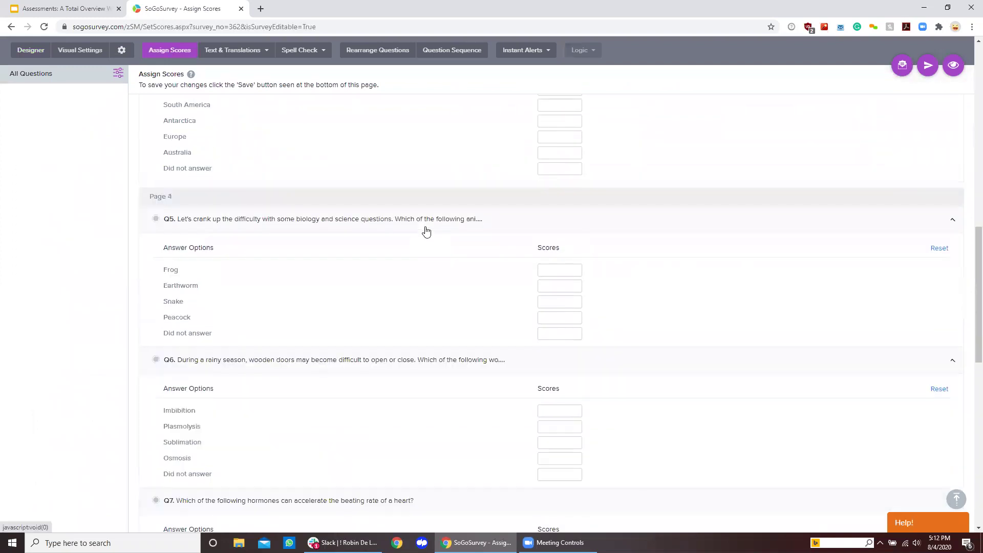
{"action": "scroll", "coordinate": [427, 231], "scroll_direction": "up", "scroll_amount": 6}
{"action": "scroll", "coordinate": [409, 227], "scroll_direction": "up", "scroll_amount": 8}
{"action": "scroll", "coordinate": [361, 307], "scroll_direction": "down", "scroll_amount": 6}
{"action": "scroll", "coordinate": [366, 342], "scroll_direction": "down", "scroll_amount": 9}
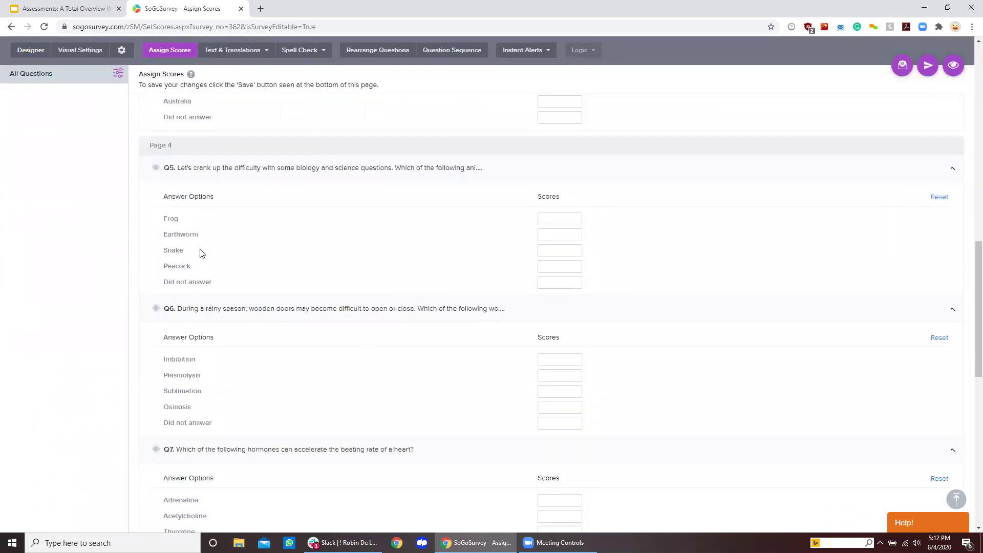
{"action": "scroll", "coordinate": [368, 323], "scroll_direction": "down", "scroll_amount": 2}
{"action": "scroll", "coordinate": [366, 322], "scroll_direction": "down", "scroll_amount": 7}
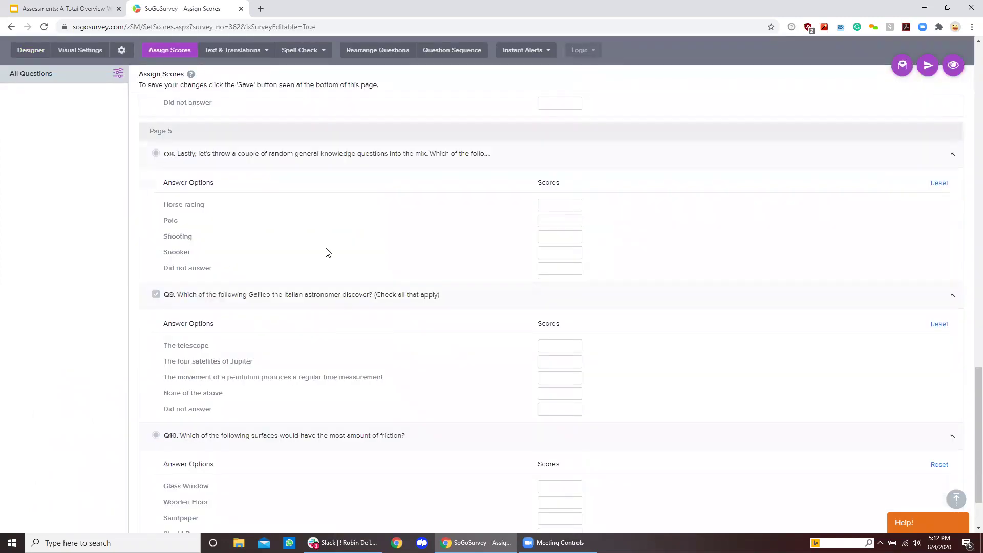
{"action": "scroll", "coordinate": [353, 336], "scroll_direction": "down", "scroll_amount": 2}
{"action": "scroll", "coordinate": [354, 336], "scroll_direction": "up", "scroll_amount": 20}
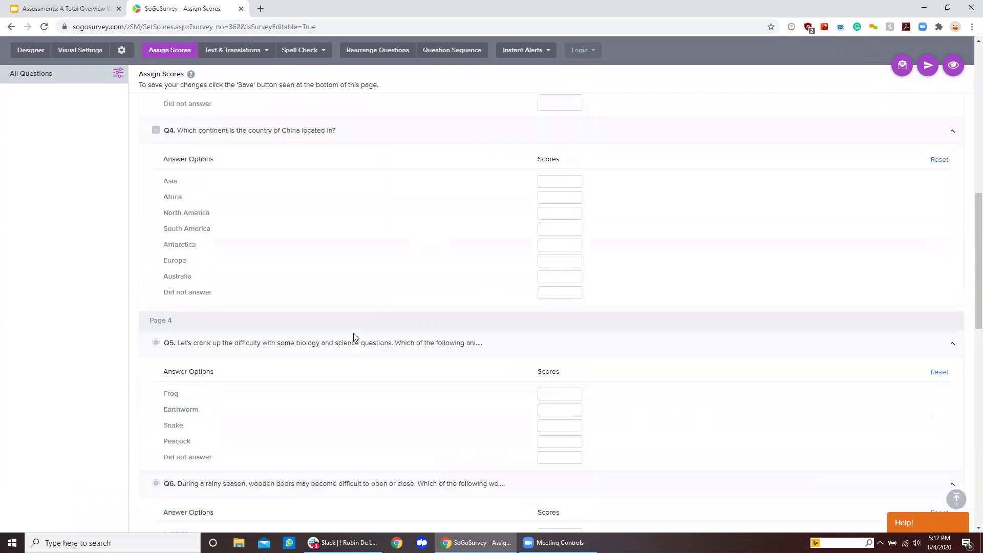
- Score question Q1 with 5 points for the answer 18 and 0 points for 9, 12 and 3
{"action": "left_click", "coordinate": [552, 249]}
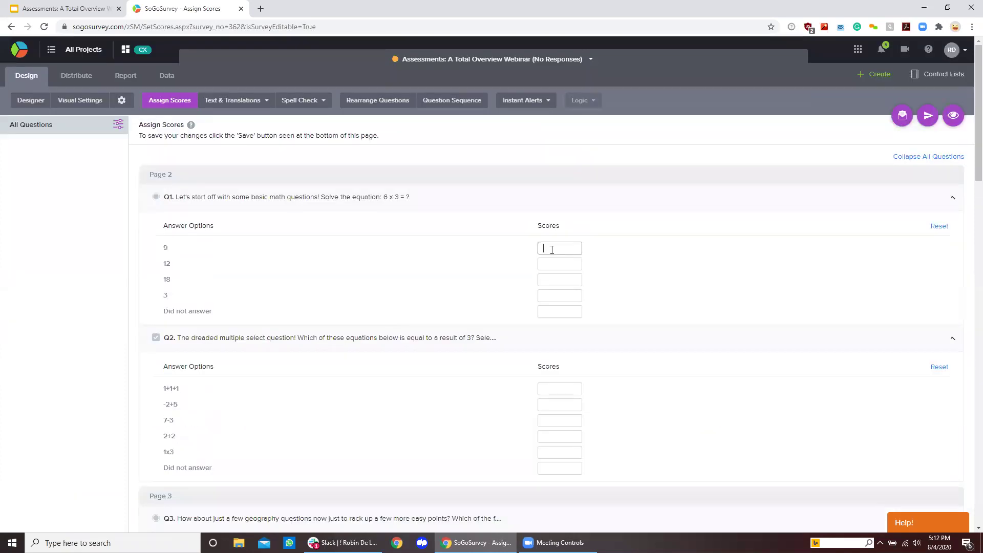
{"action": "left_click", "coordinate": [559, 281]}
{"action": "type", "text": "5"}
{"action": "left_click", "coordinate": [559, 248]}
{"action": "type", "text": "0"}
{"action": "left_click", "coordinate": [558, 295]}
{"action": "type", "text": "0"}
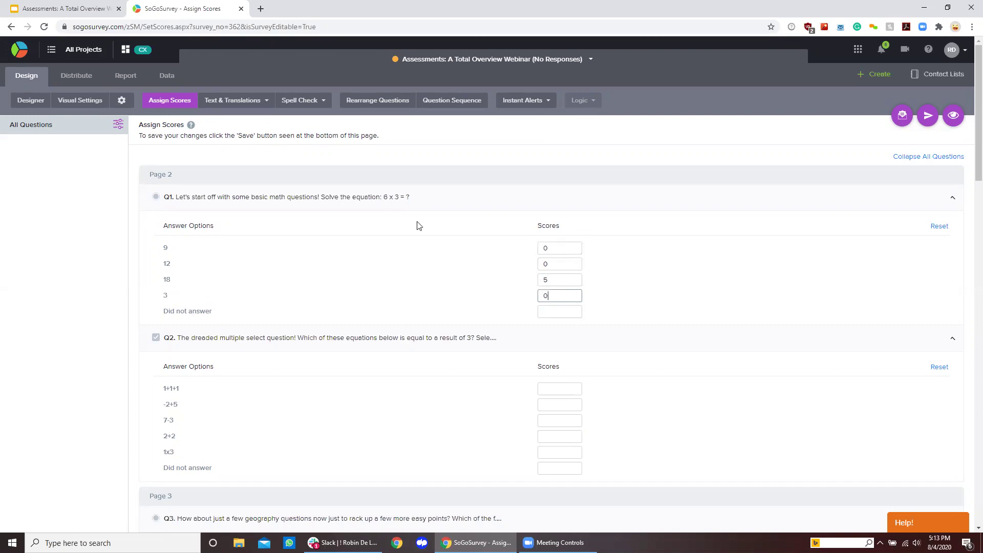
- Enable Categorize Questions for the assessment's scoring and apply the setting
{"action": "left_click", "coordinate": [119, 132]}
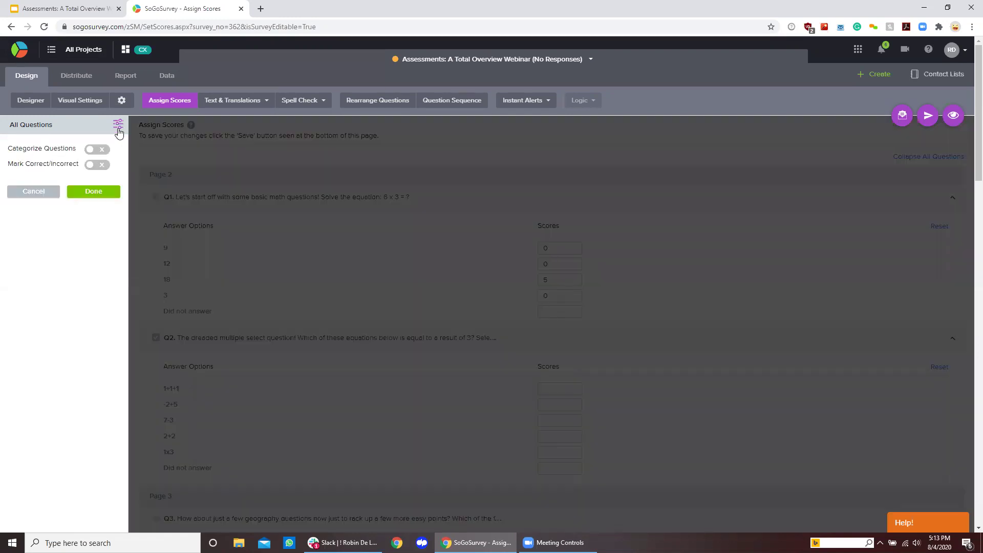
{"action": "left_click", "coordinate": [99, 152]}
{"action": "left_click", "coordinate": [101, 196]}
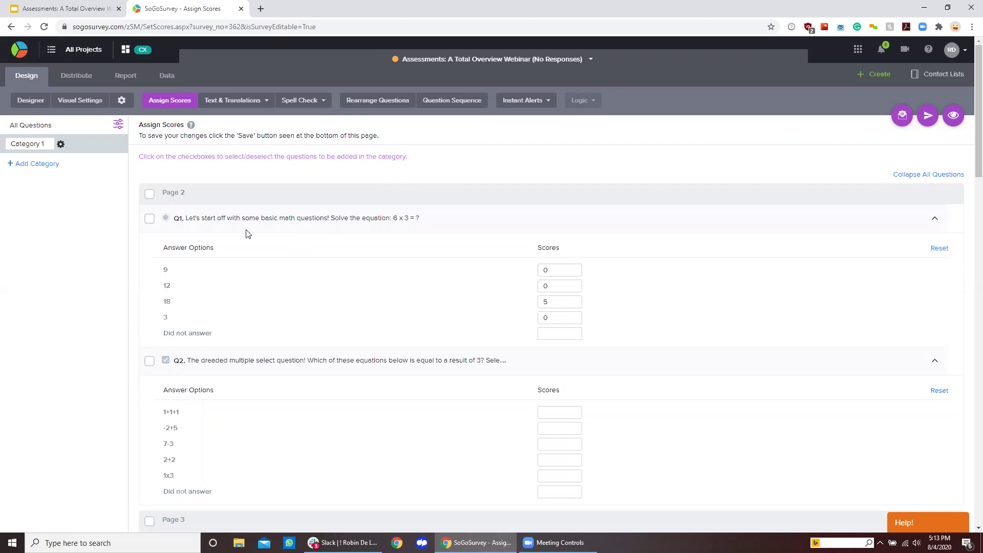
- Rename the first category to Math and add questions Q1 and Q2 from page 2 to it
{"action": "triple_click", "coordinate": [19, 146]}
{"action": "type", "text": "Math"}
{"action": "left_click", "coordinate": [149, 221]}
{"action": "left_click", "coordinate": [149, 361]}
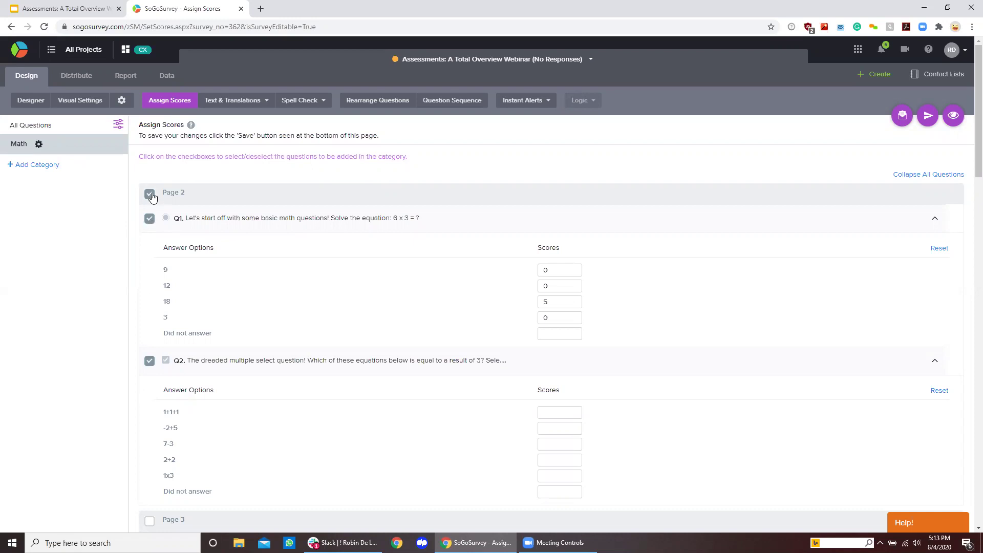
- Add a category named Geography and assign all page 3 questions to it
{"action": "left_click", "coordinate": [31, 166]}
{"action": "type", "text": "Geography"}
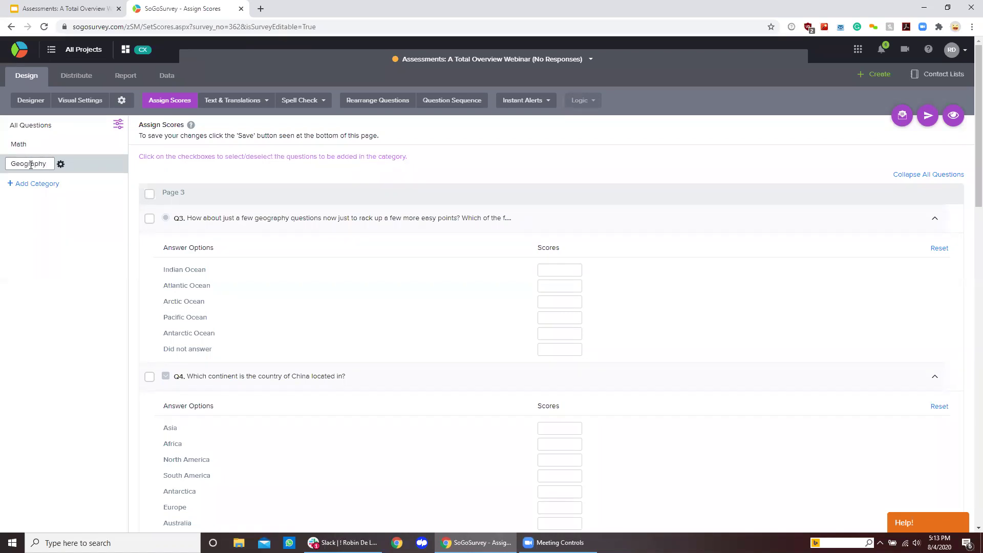
{"action": "left_click", "coordinate": [150, 196]}
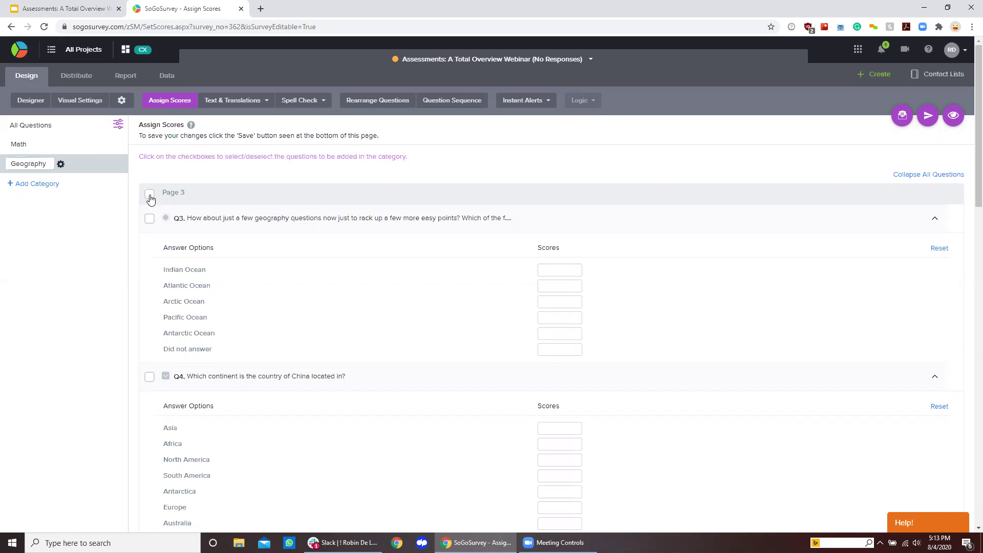
- Add a category named Science and assign all page 4 questions to it
{"action": "left_click", "coordinate": [37, 185]}
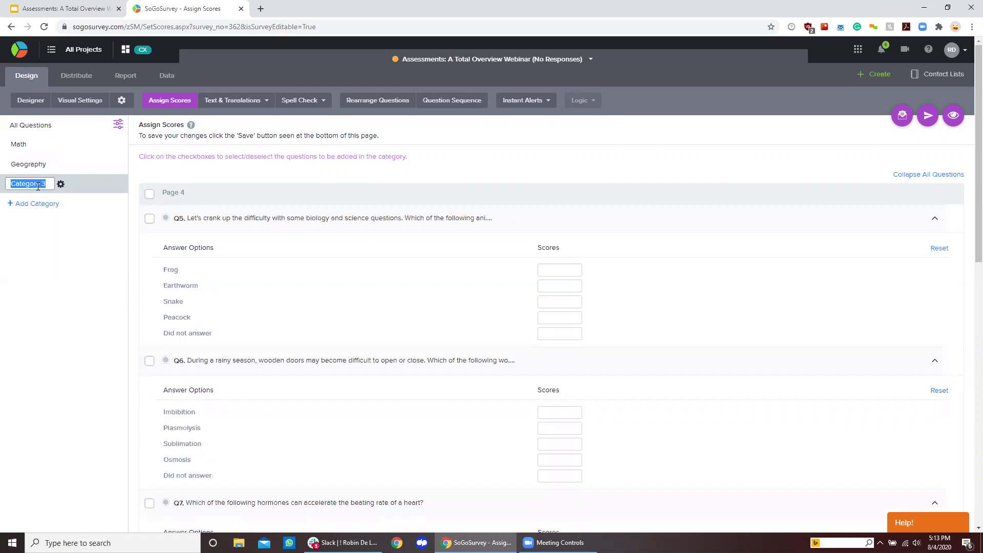
{"action": "type", "text": "Science"}
{"action": "left_click", "coordinate": [150, 195]}
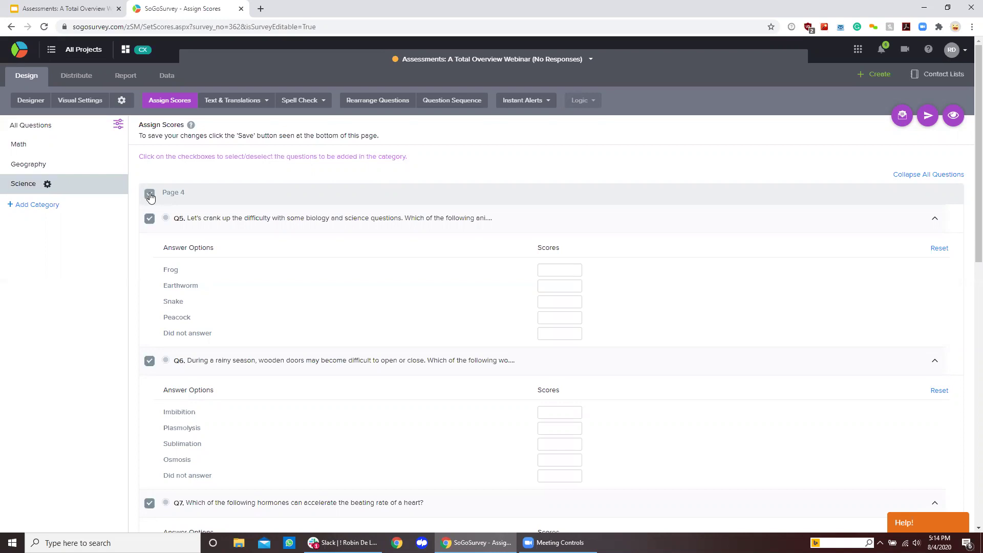
- Add a category named General Knowledge containing all page 5 questions, and save the scoring setup
{"action": "left_click", "coordinate": [40, 206]}
{"action": "type", "text": "General Knowle"}
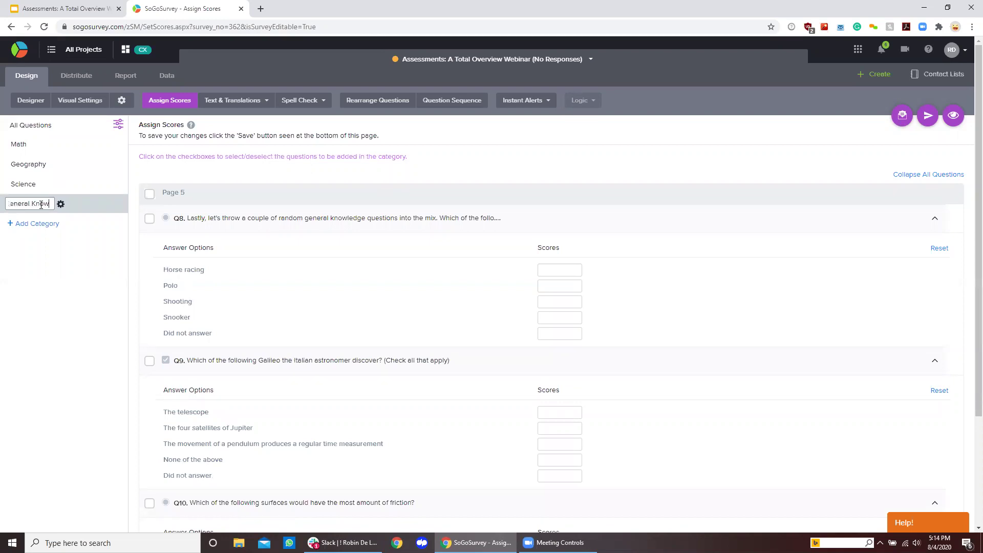
{"action": "type", "text": "dge"}
{"action": "left_click", "coordinate": [149, 196]}
{"action": "scroll", "coordinate": [108, 267], "scroll_direction": "down", "scroll_amount": 3}
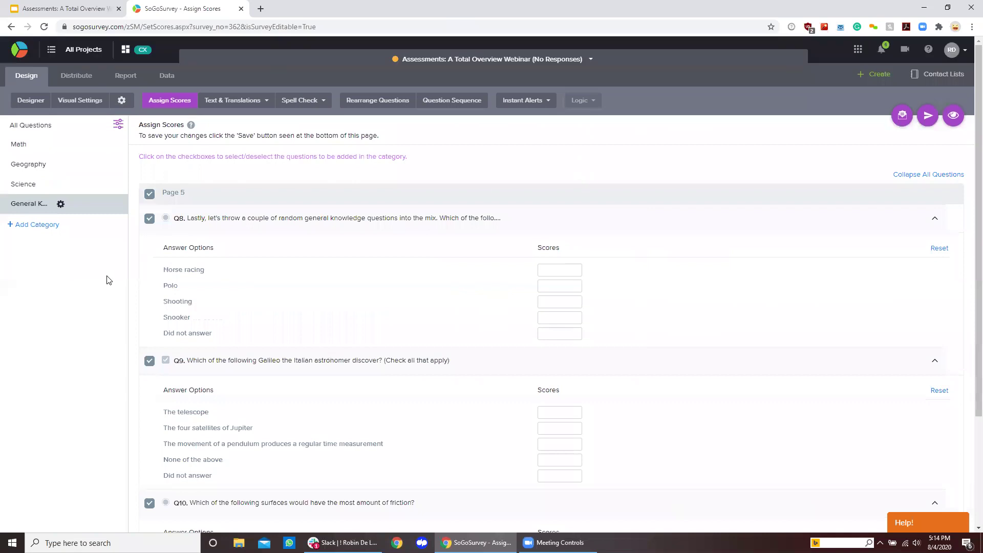
{"action": "scroll", "coordinate": [99, 285], "scroll_direction": "down", "scroll_amount": 3}
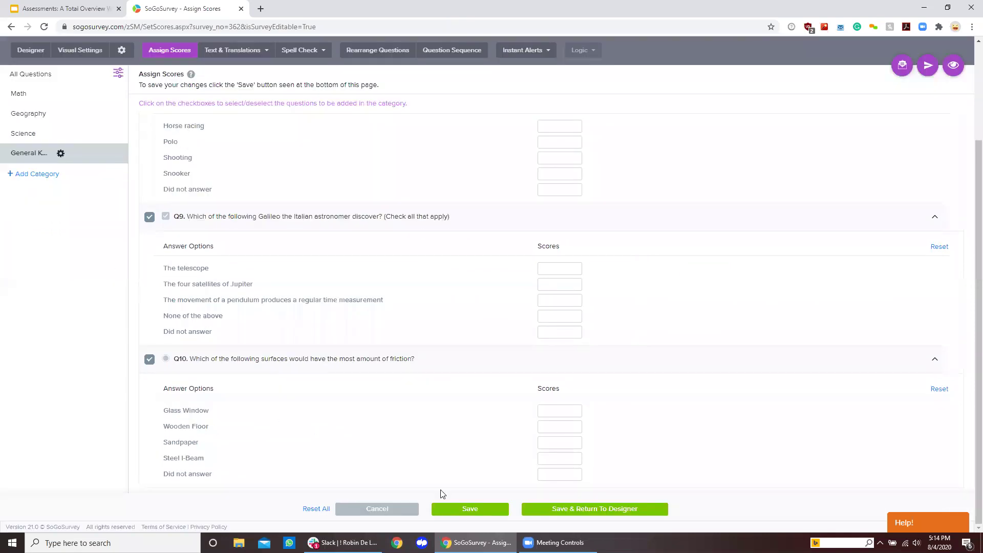
{"action": "left_click", "coordinate": [467, 511]}
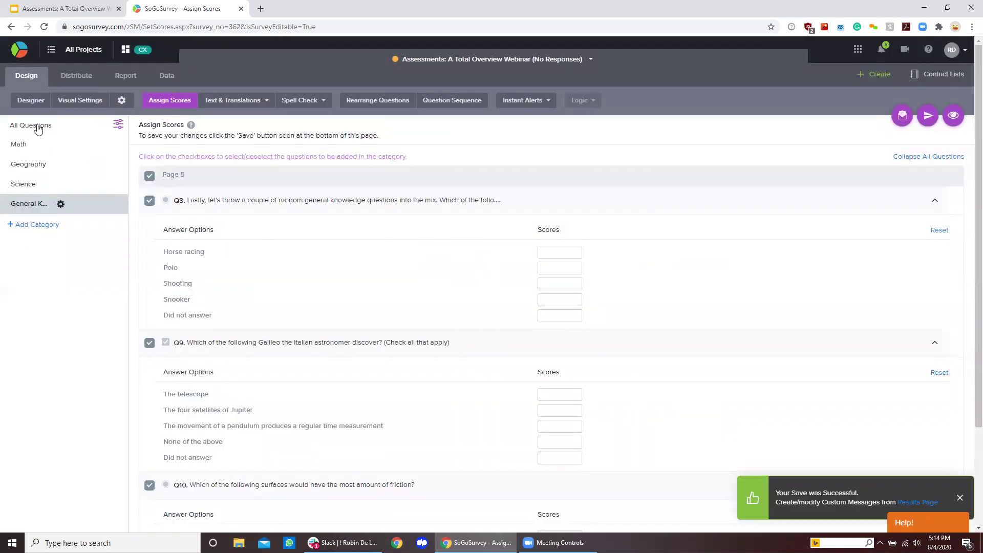
- Check the questions in the Math, Geography and Science categories, and look through the full question list
{"action": "left_click", "coordinate": [23, 147]}
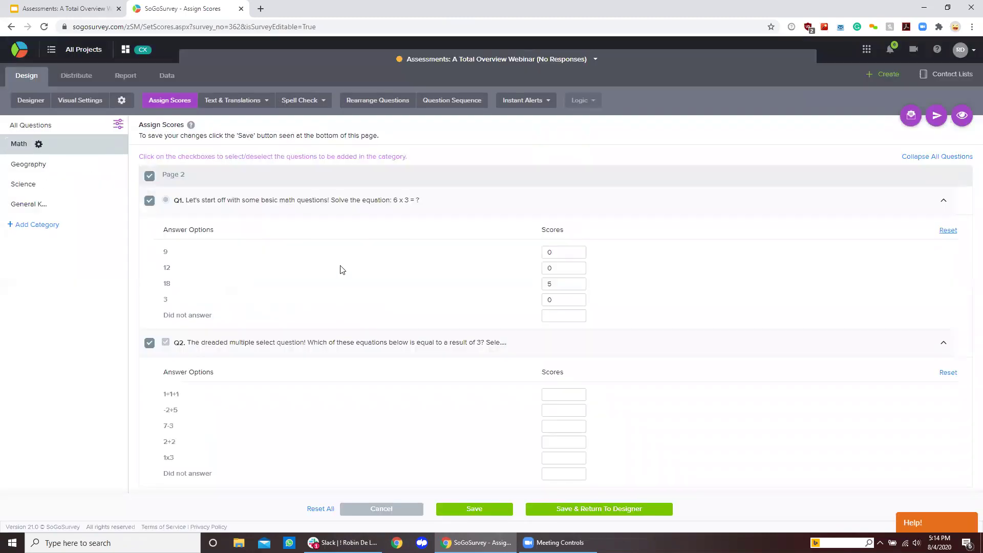
{"action": "left_click", "coordinate": [31, 164]}
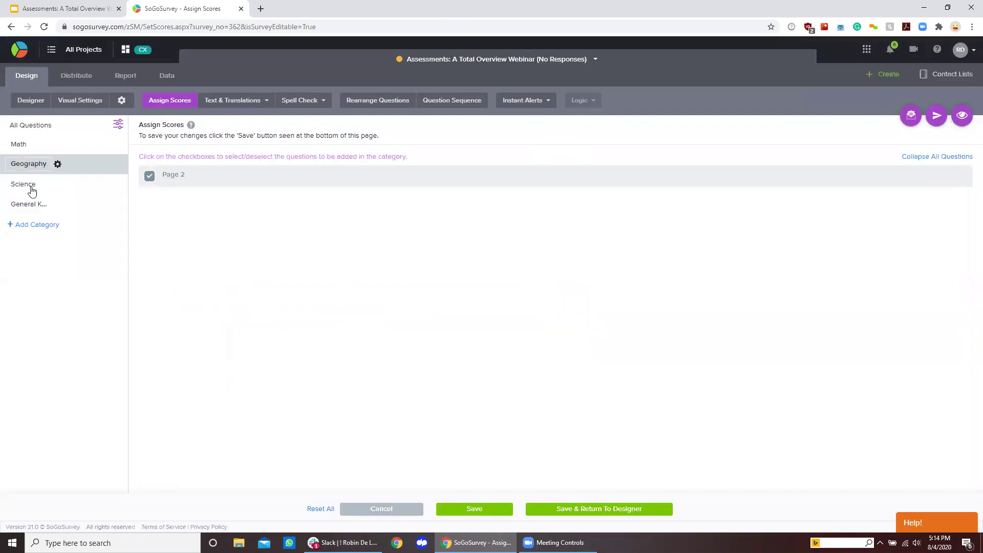
{"action": "left_click", "coordinate": [32, 191]}
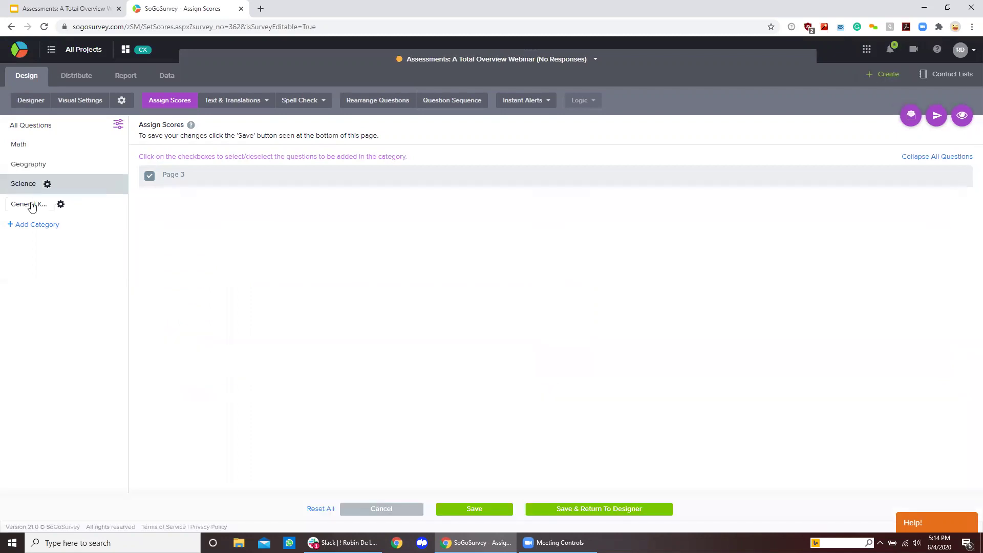
{"action": "left_click", "coordinate": [27, 129]}
{"action": "scroll", "coordinate": [183, 226], "scroll_direction": "down", "scroll_amount": 5}
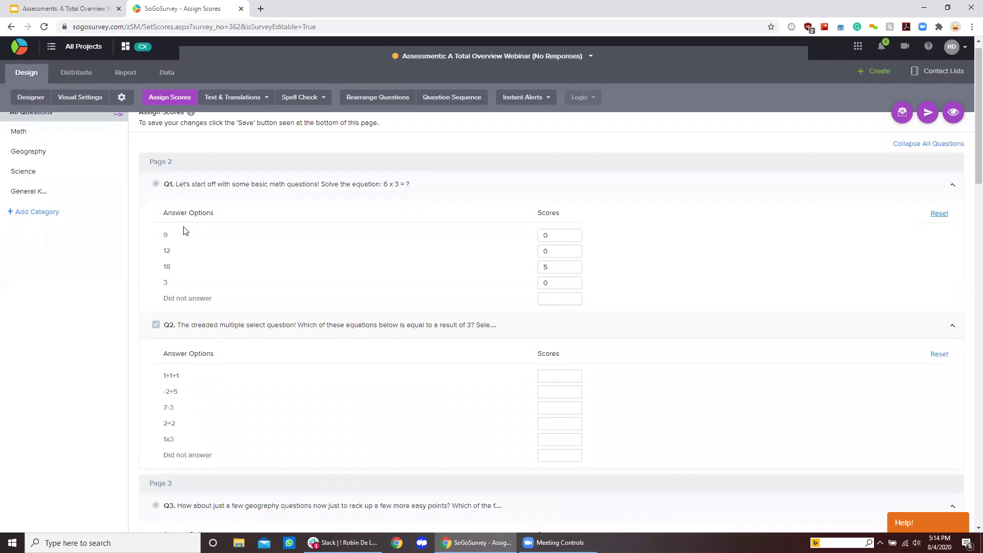
{"action": "scroll", "coordinate": [183, 226], "scroll_direction": "down", "scroll_amount": 20}
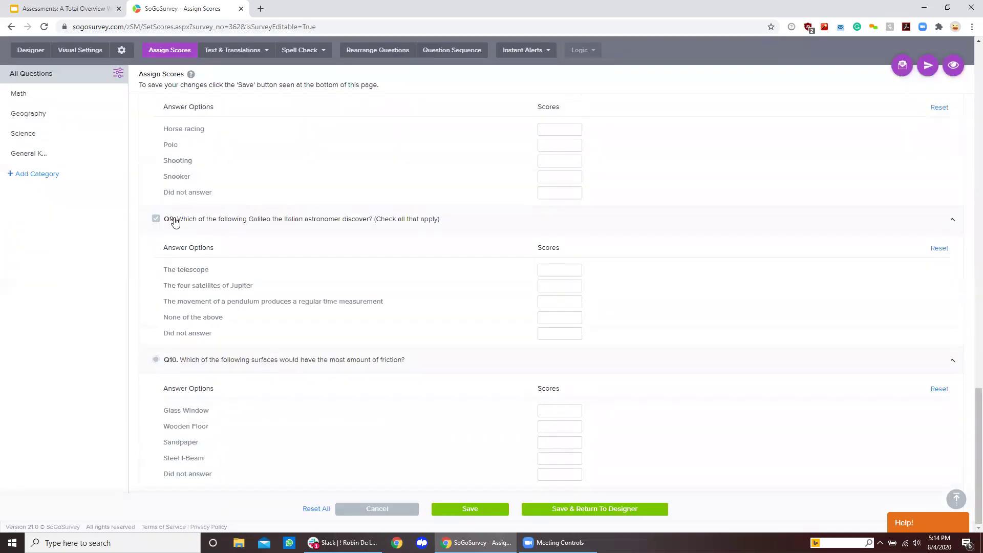
{"action": "scroll", "coordinate": [172, 216], "scroll_direction": "up", "scroll_amount": 20}
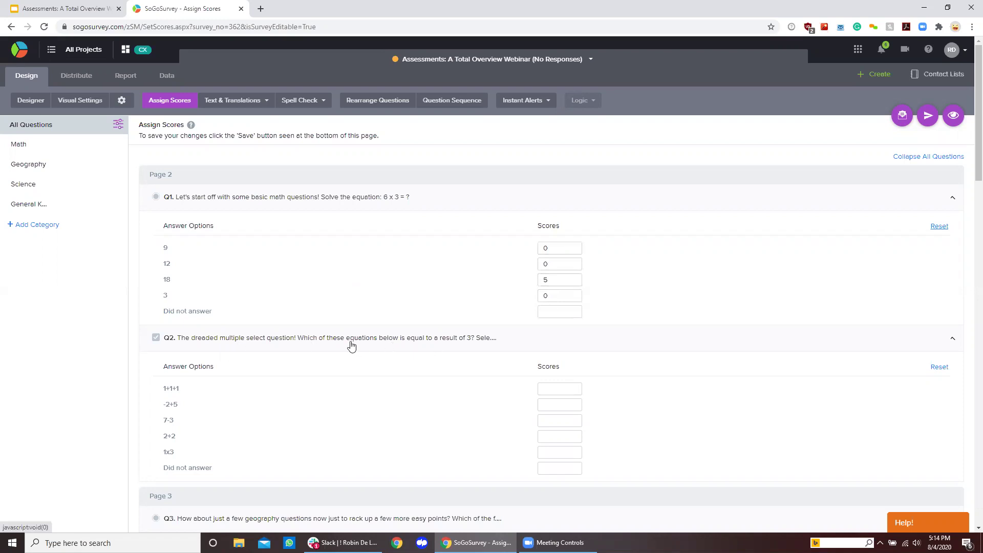
- Give 2 points each to the answers 1+1+1, -2+5 and 1x3 of question Q2
{"action": "left_click", "coordinate": [554, 390]}
{"action": "type", "text": "2"}
{"action": "left_click", "coordinate": [554, 421]}
{"action": "left_click", "coordinate": [555, 405]}
{"action": "left_click", "coordinate": [559, 453]}
- Turn on correct/incorrect marking, with a score of 5 for all correct answers and 0 for all incorrect answers
{"action": "mouse_move", "coordinate": [117, 147]}
{"action": "left_click", "coordinate": [118, 125]}
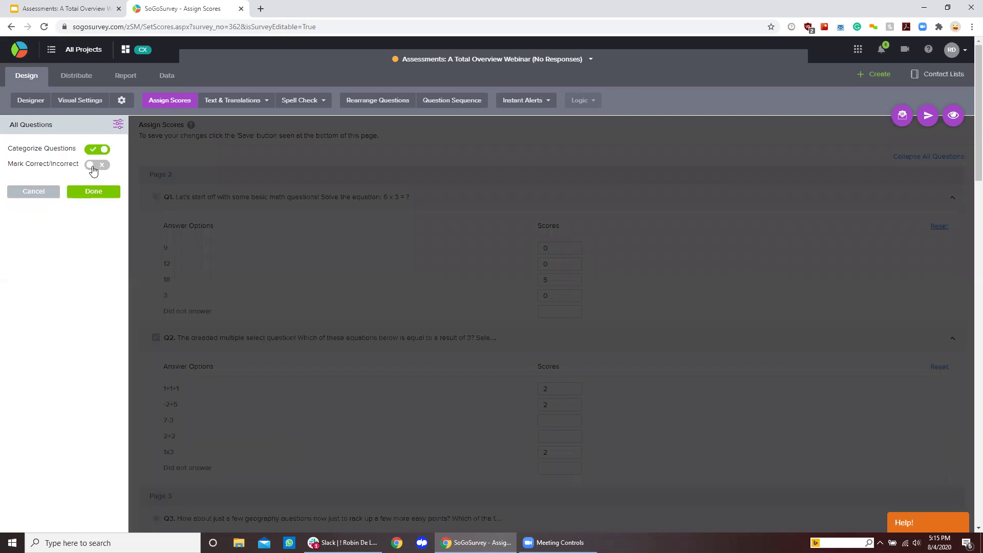
{"action": "left_click", "coordinate": [96, 165]}
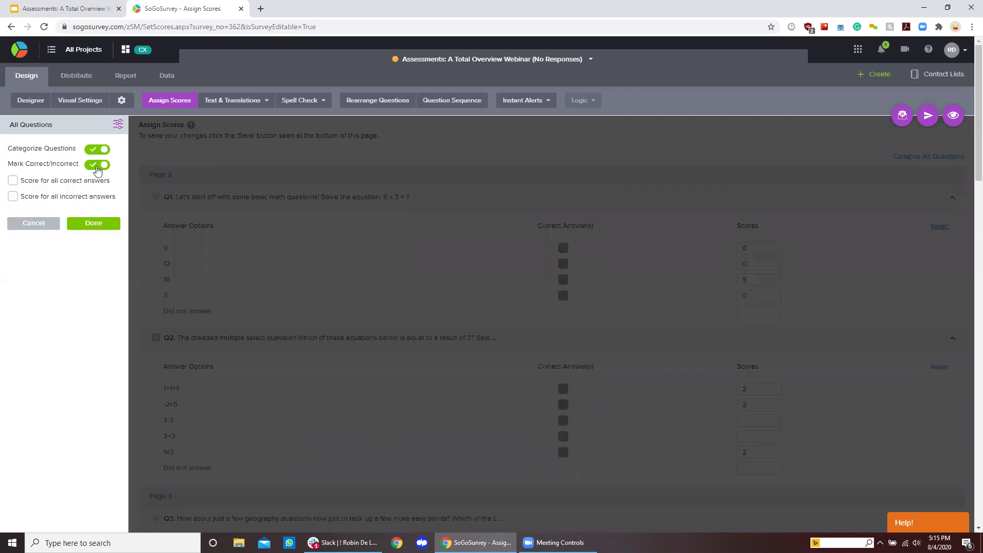
{"action": "left_click", "coordinate": [13, 182]}
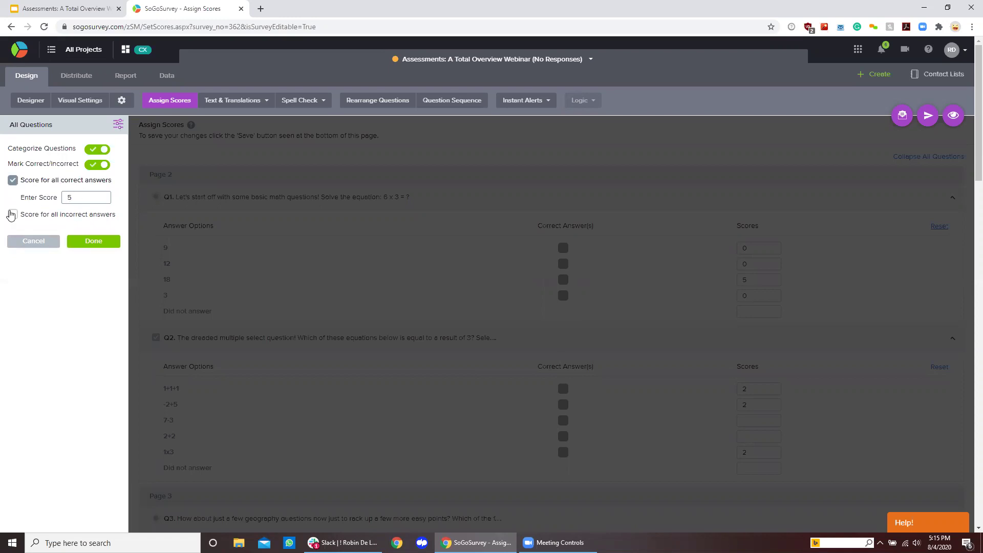
{"action": "left_click", "coordinate": [12, 214]}
{"action": "left_click", "coordinate": [71, 236]}
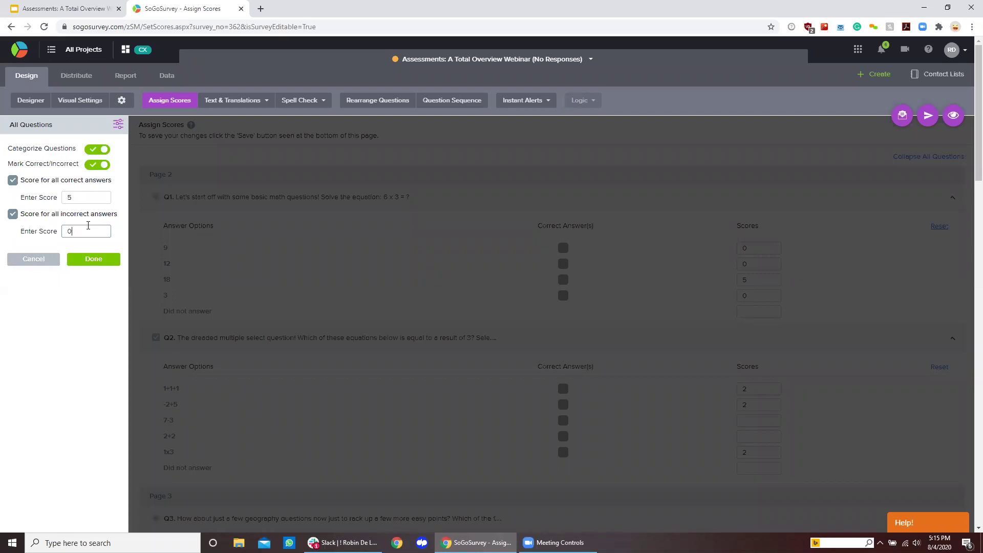
{"action": "left_click", "coordinate": [93, 259]}
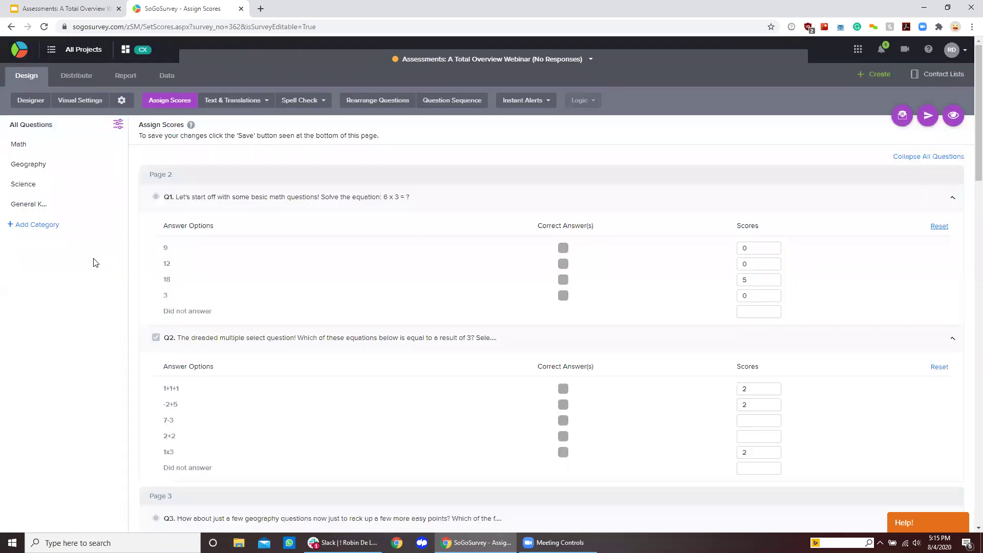
- Mark 18 as the correct answer to Q1 and Pacific Ocean as the correct answer to Q3
{"action": "left_click", "coordinate": [562, 282]}
{"action": "scroll", "coordinate": [739, 296], "scroll_direction": "down", "scroll_amount": 5}
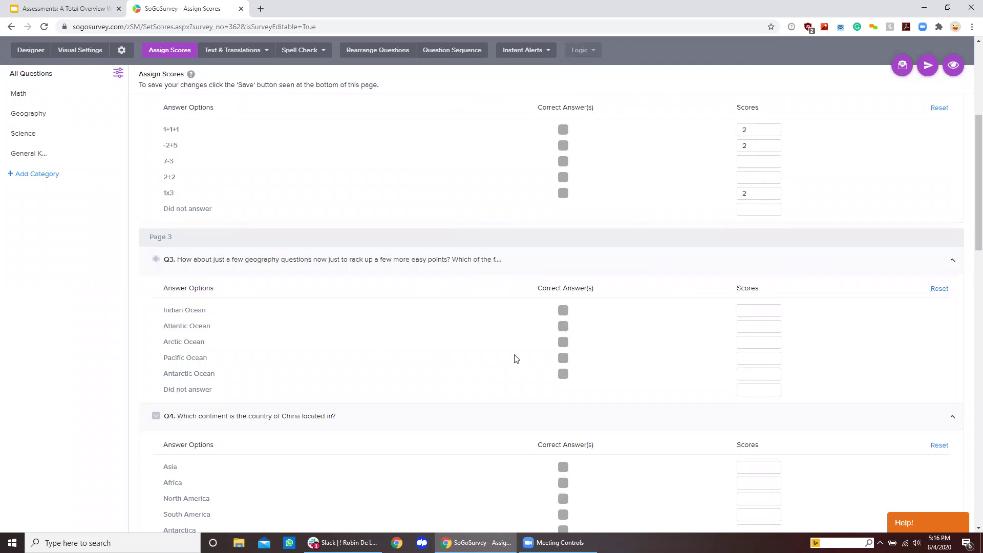
{"action": "left_click", "coordinate": [563, 364]}
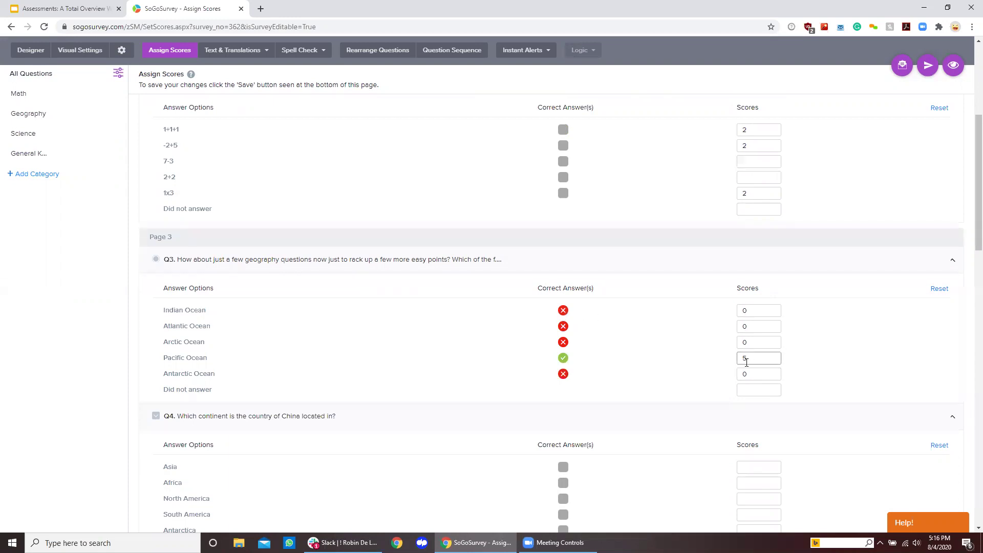
- Mark 1+1+1, -2+5 and 1x3 as the correct answers to question Q2
{"action": "scroll", "coordinate": [745, 362], "scroll_direction": "up", "scroll_amount": 2}
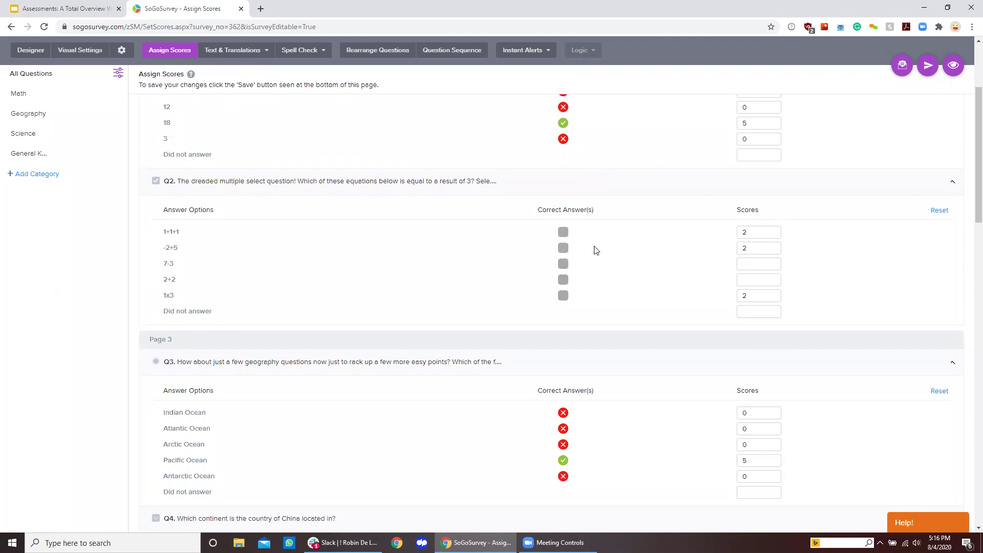
{"action": "left_click", "coordinate": [562, 235]}
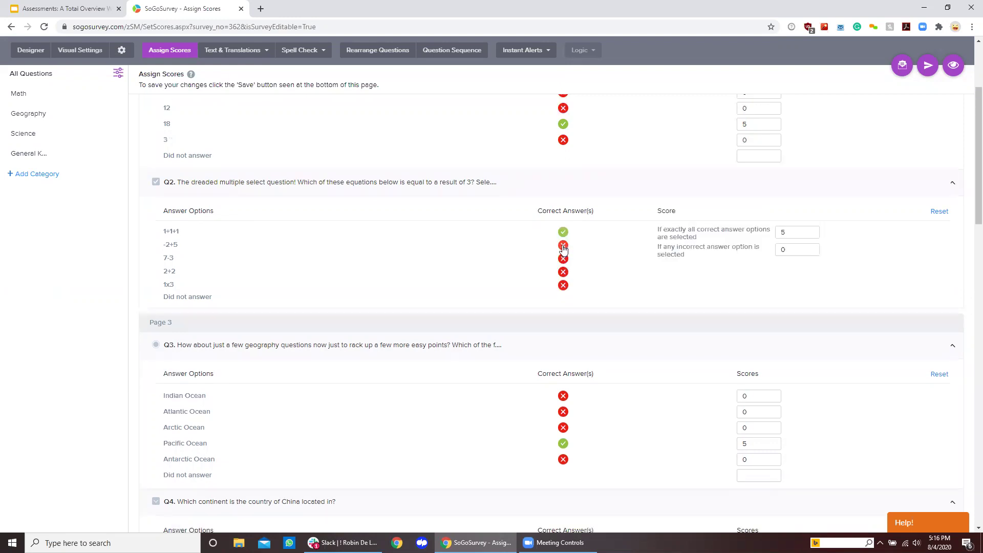
{"action": "left_click", "coordinate": [563, 246]}
{"action": "left_click", "coordinate": [563, 285]}
{"action": "left_click", "coordinate": [788, 233]}
- Mark Asia as the correct answer to Q4 and Earthworm as the correct answer to Q5
{"action": "scroll", "coordinate": [575, 266], "scroll_direction": "down", "scroll_amount": 5}
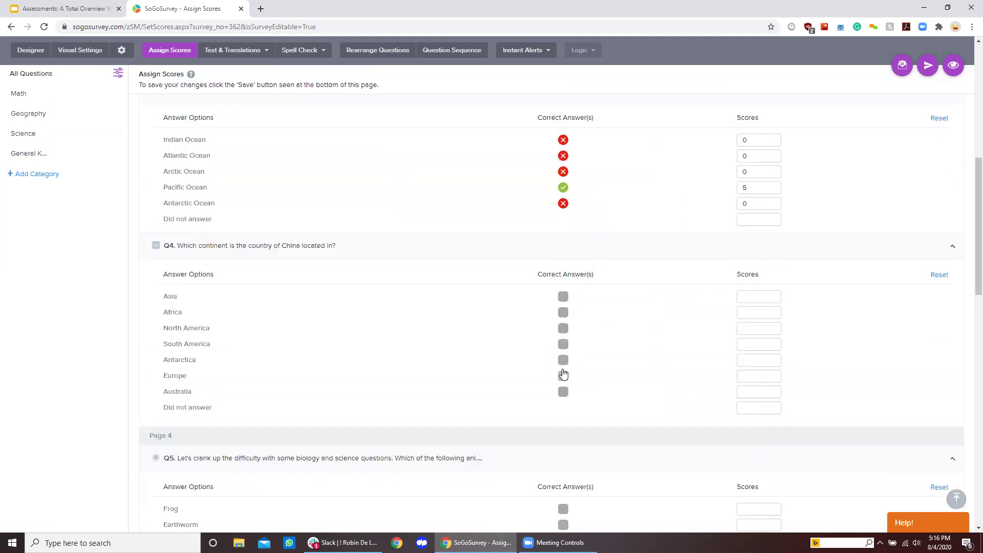
{"action": "left_click", "coordinate": [562, 297]}
{"action": "scroll", "coordinate": [593, 353], "scroll_direction": "down", "scroll_amount": 4}
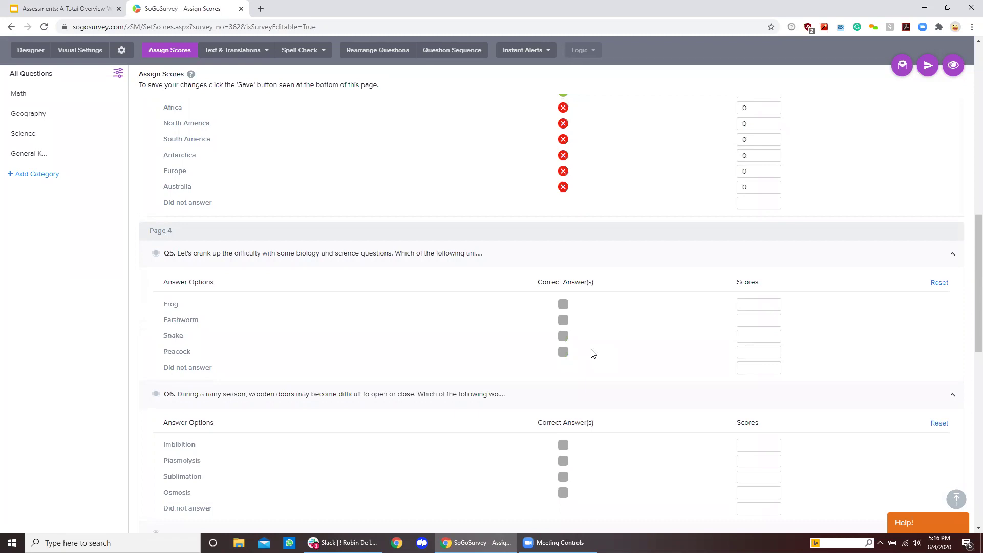
{"action": "scroll", "coordinate": [592, 353], "scroll_direction": "down", "scroll_amount": 2}
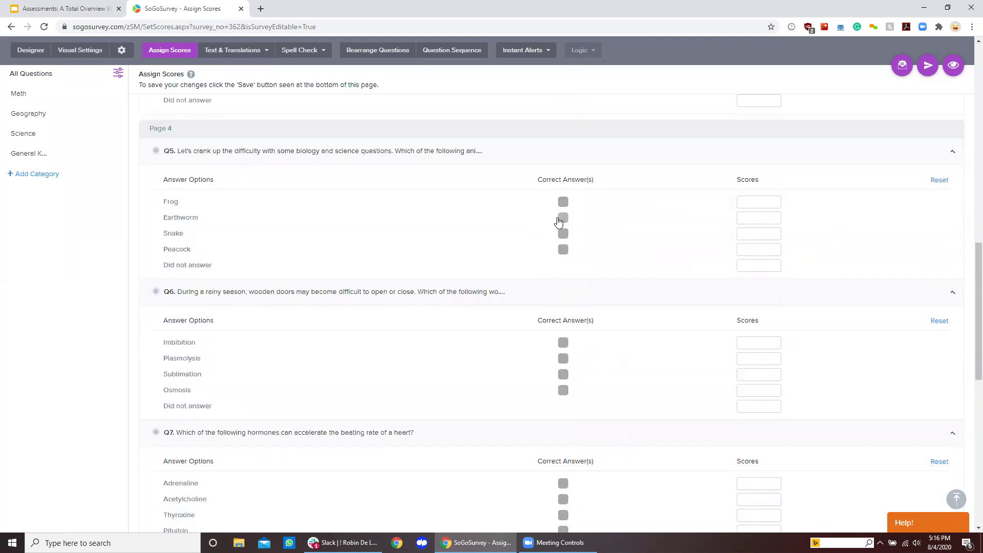
{"action": "left_click", "coordinate": [564, 223]}
- Mark Imbibition as the correct answer to Q6 and Adrenaline as the correct answer to Q7
{"action": "scroll", "coordinate": [599, 259], "scroll_direction": "down", "scroll_amount": 4}
{"action": "left_click", "coordinate": [563, 138]}
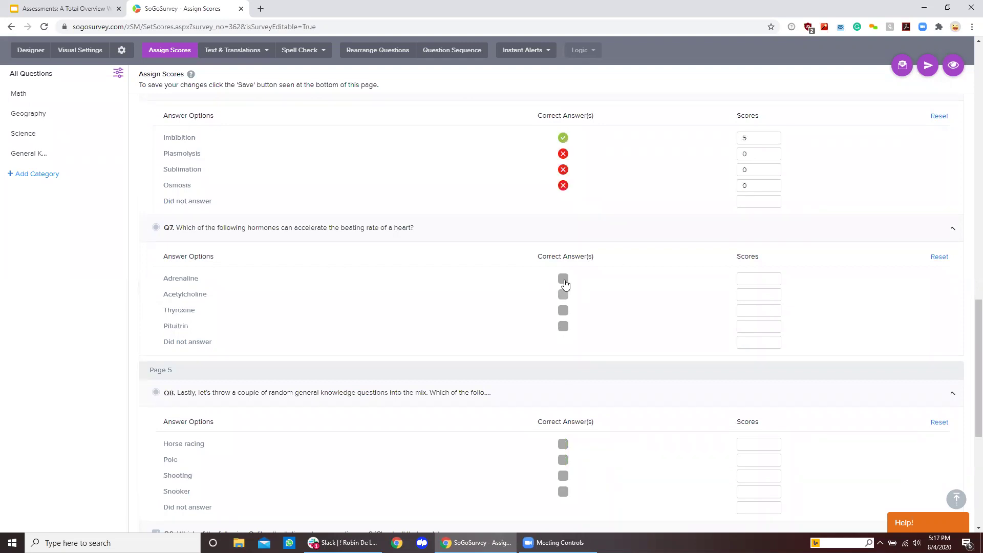
{"action": "left_click", "coordinate": [563, 279]}
- Mark Polo correct for Q8, and the telescope, the four satellites of Jupiter and the pendulum movement correct for Q9
{"action": "scroll", "coordinate": [586, 357], "scroll_direction": "down", "scroll_amount": 2}
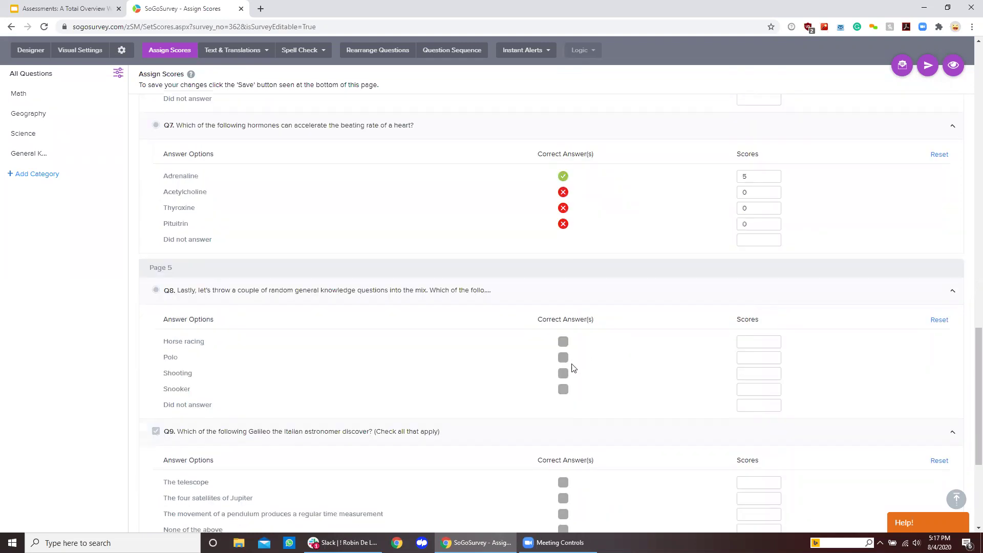
{"action": "left_click", "coordinate": [563, 355]}
{"action": "scroll", "coordinate": [565, 354], "scroll_direction": "down", "scroll_amount": 4}
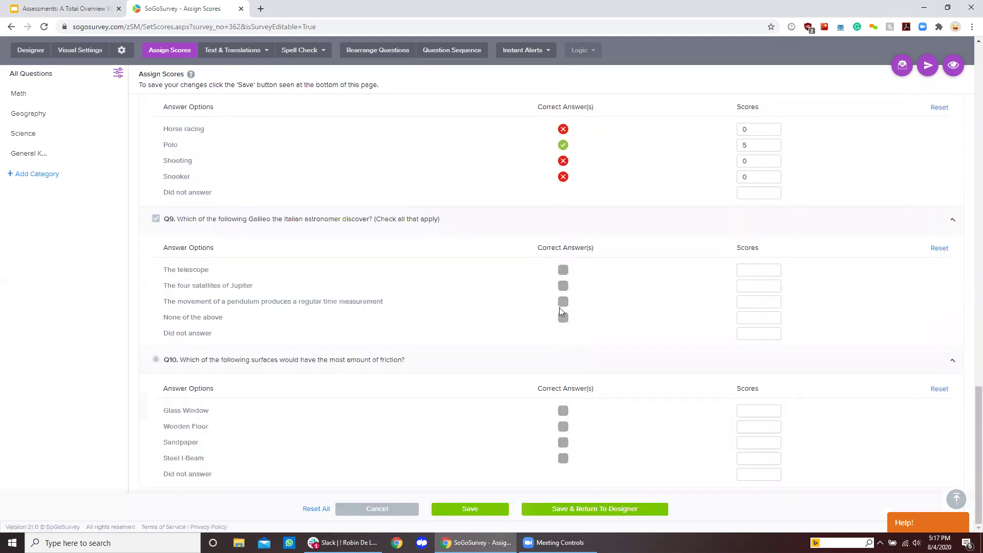
{"action": "left_click", "coordinate": [563, 302]}
{"action": "left_click", "coordinate": [563, 285]}
{"action": "left_click", "coordinate": [563, 298]}
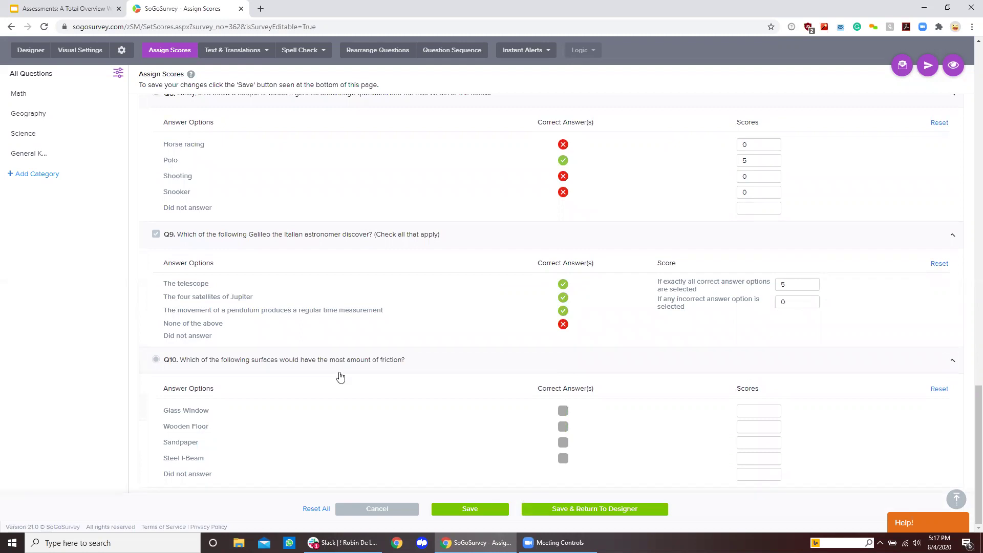
- Mark Sandpaper as the correct answer to Q10, and save the scoring setup, returning to the designer
{"action": "left_click", "coordinate": [563, 442]}
{"action": "scroll", "coordinate": [257, 396], "scroll_direction": "up", "scroll_amount": 20}
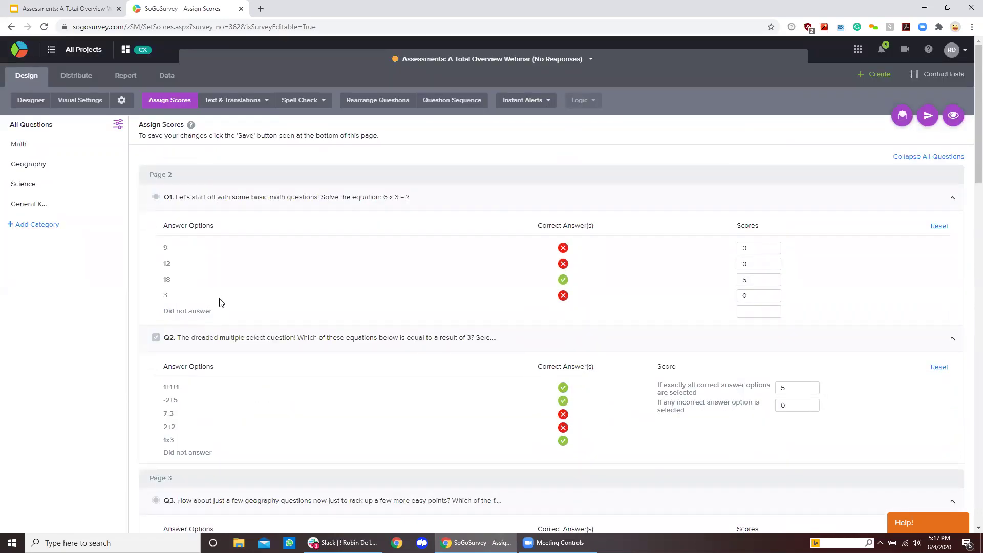
{"action": "scroll", "coordinate": [291, 312], "scroll_direction": "down", "scroll_amount": 15}
{"action": "scroll", "coordinate": [290, 314], "scroll_direction": "down", "scroll_amount": 12}
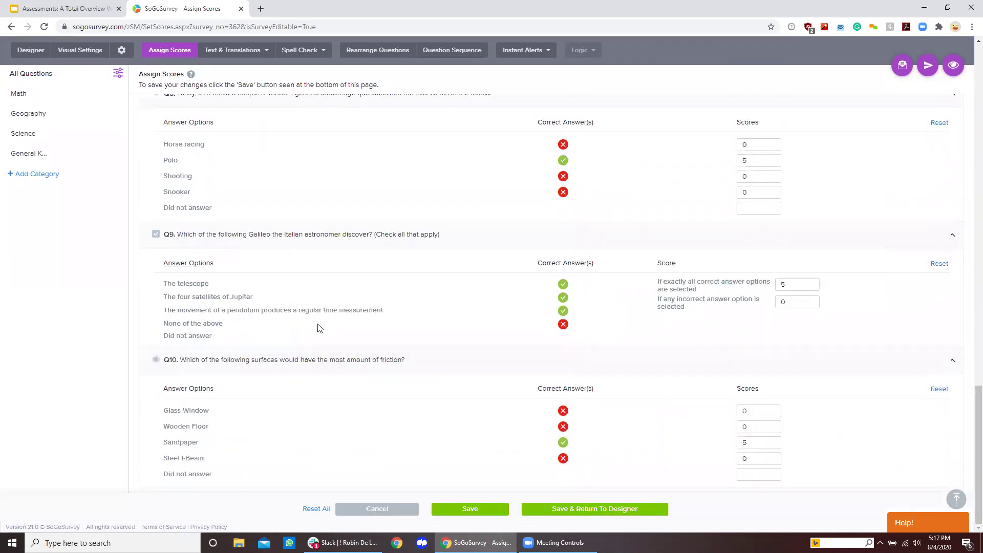
{"action": "left_click", "coordinate": [597, 510]}
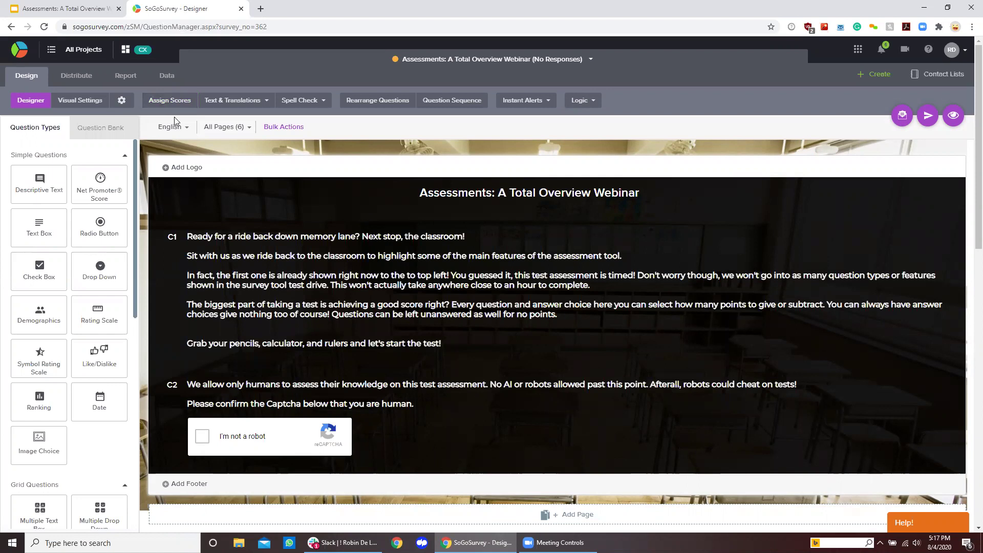
- Set the assessment's time limit to 10 minutes in the display options and save the change
{"action": "left_click", "coordinate": [120, 101]}
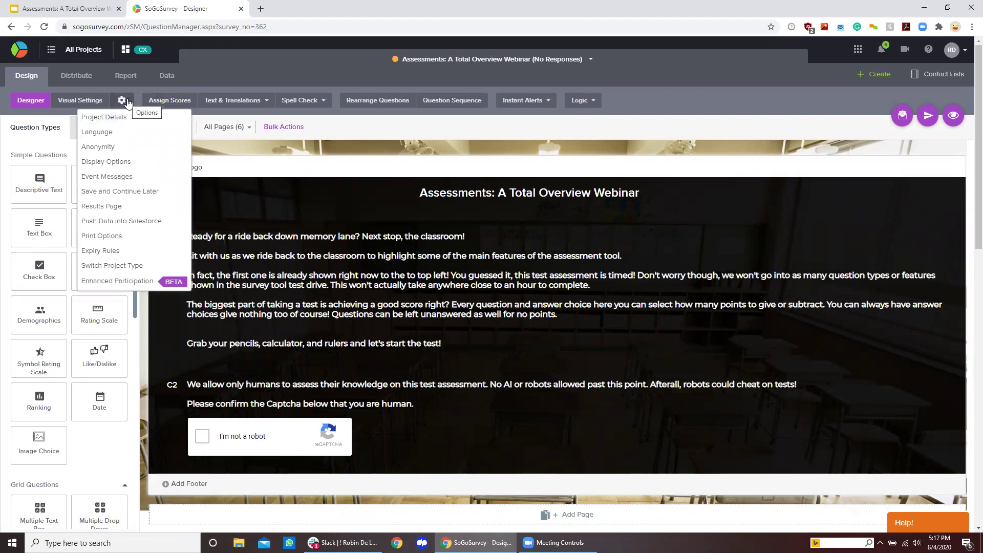
{"action": "left_click", "coordinate": [118, 163]}
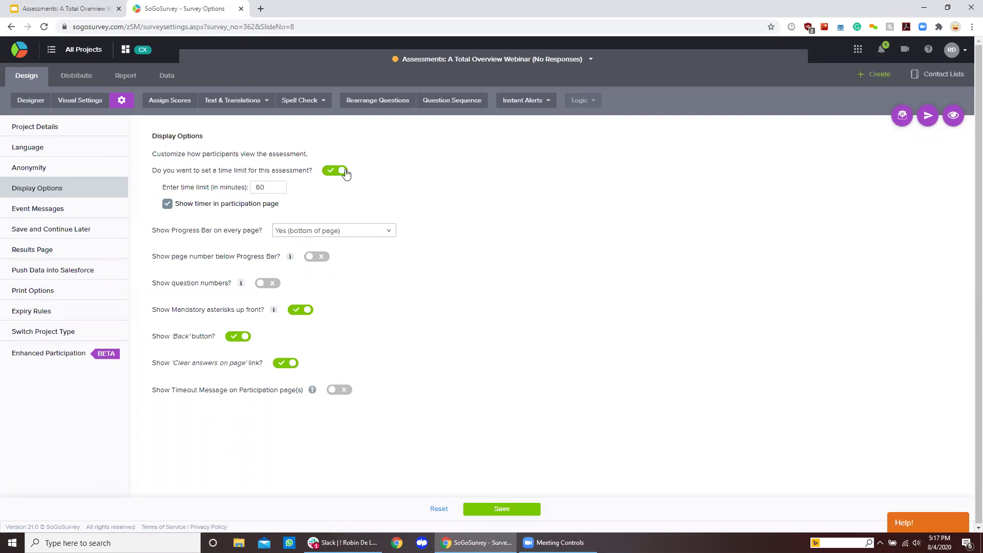
{"action": "double_click", "coordinate": [245, 191]}
{"action": "type", "text": "1"}
{"action": "left_click", "coordinate": [507, 511]}
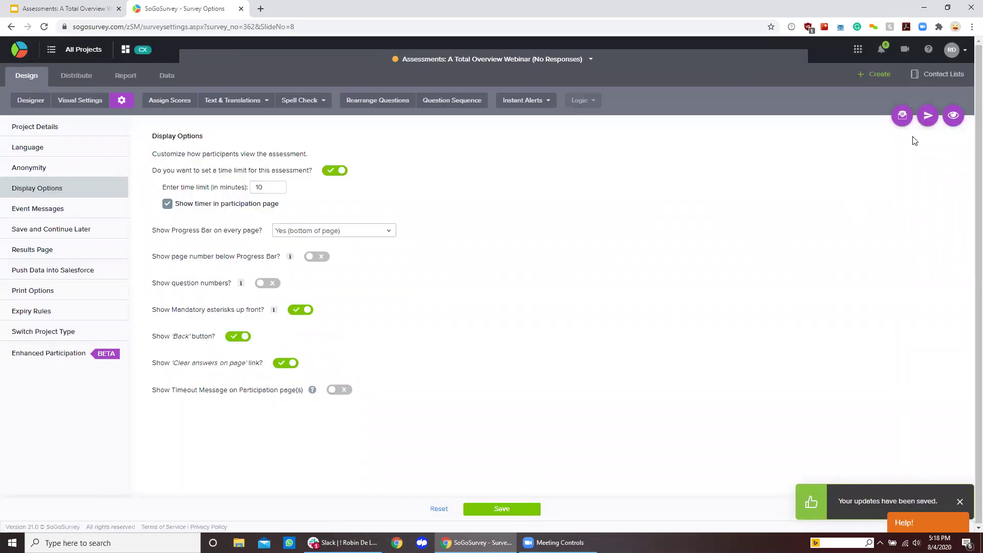
- Preview the timed assessment as a participant would see it, and close the preview
{"action": "left_click", "coordinate": [953, 117]}
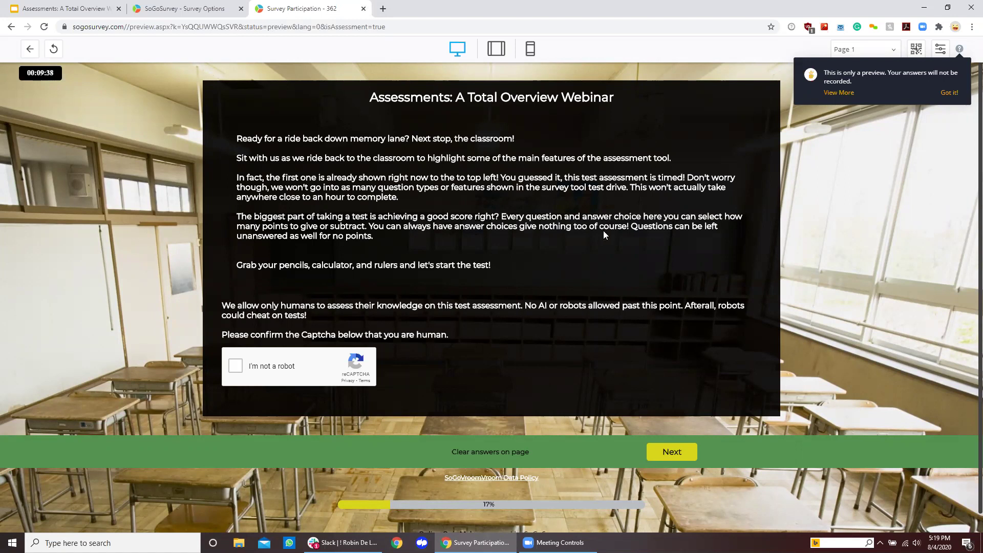
{"action": "left_click", "coordinate": [362, 8]}
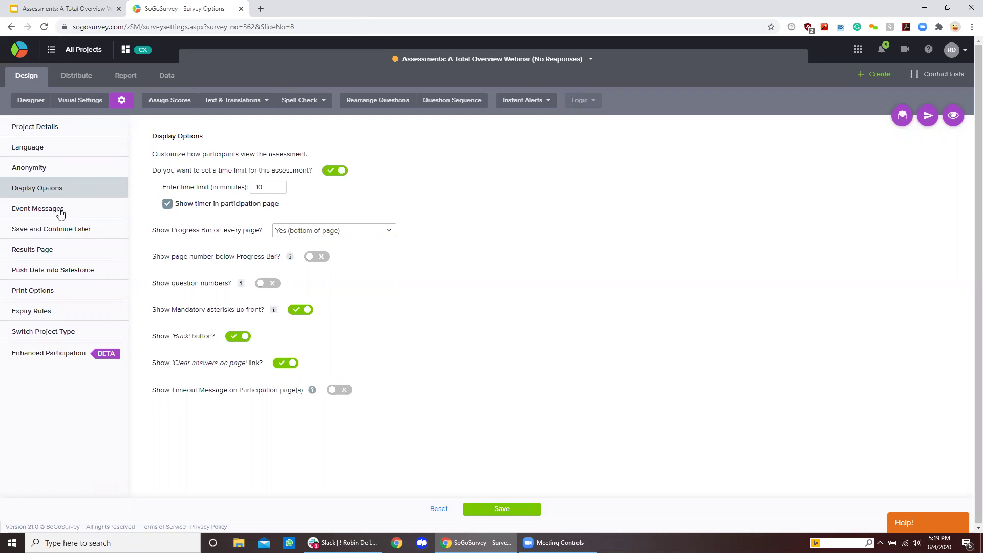
- Set the assessment's results page to show custom messages instead of the static thank-you message
{"action": "left_click", "coordinate": [31, 254]}
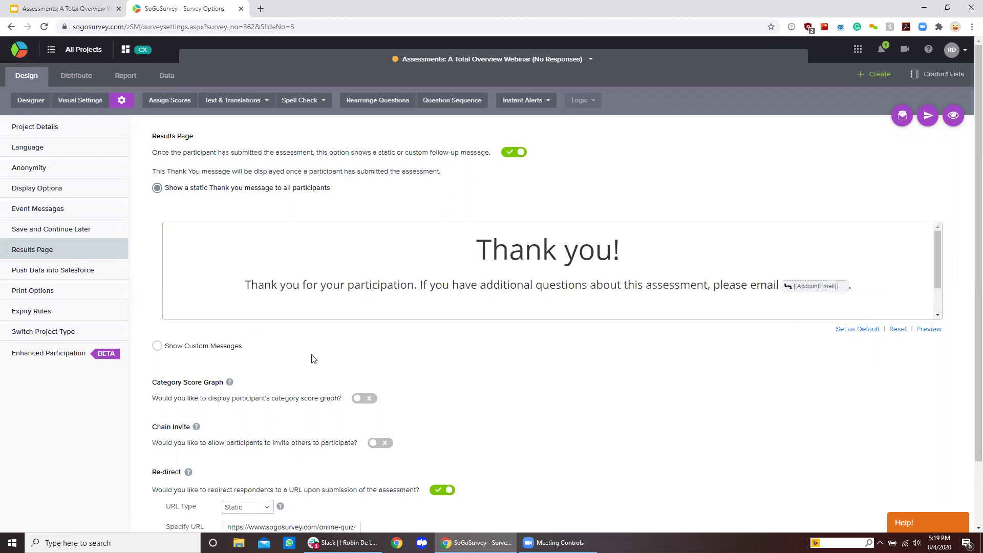
{"action": "scroll", "coordinate": [314, 363], "scroll_direction": "down", "scroll_amount": 1}
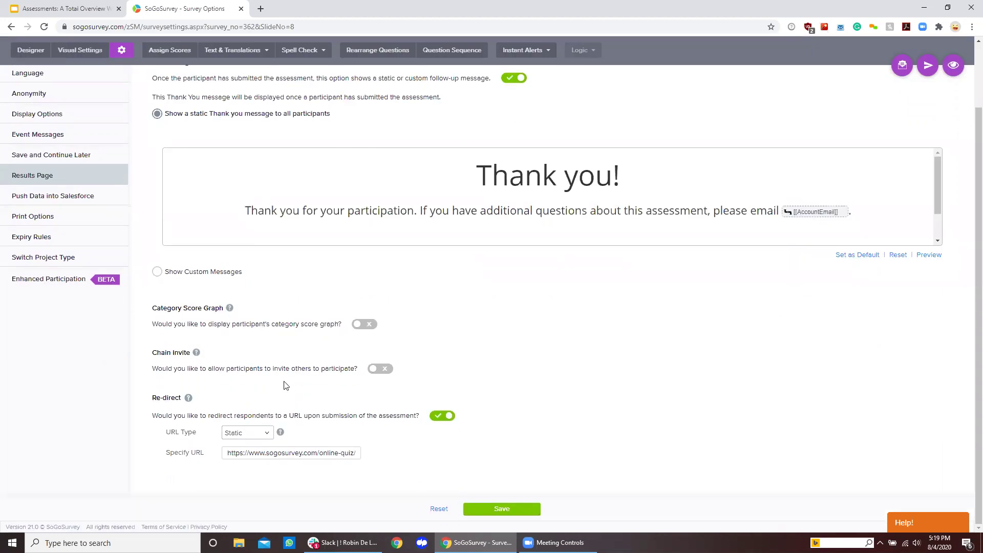
{"action": "scroll", "coordinate": [285, 385], "scroll_direction": "up", "scroll_amount": 1}
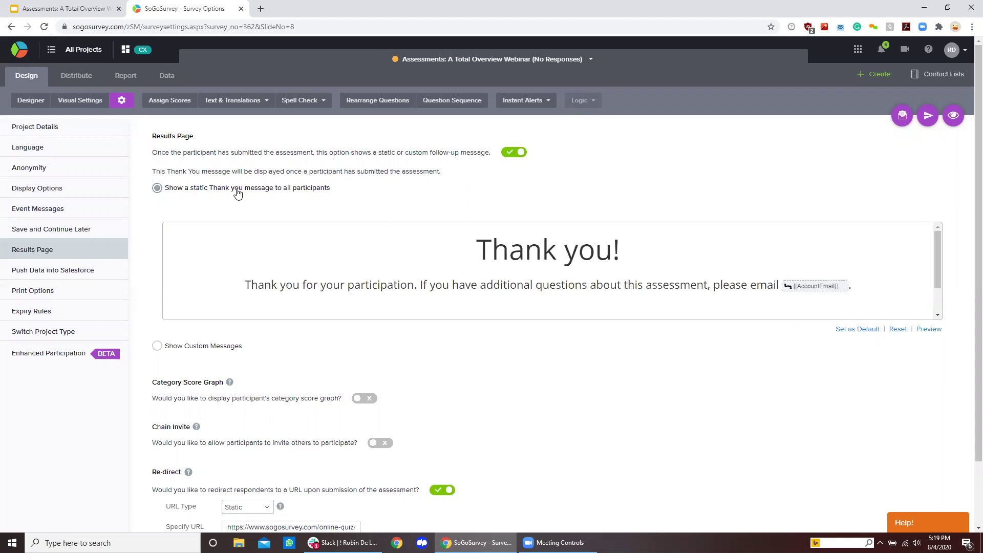
{"action": "left_click", "coordinate": [160, 348]}
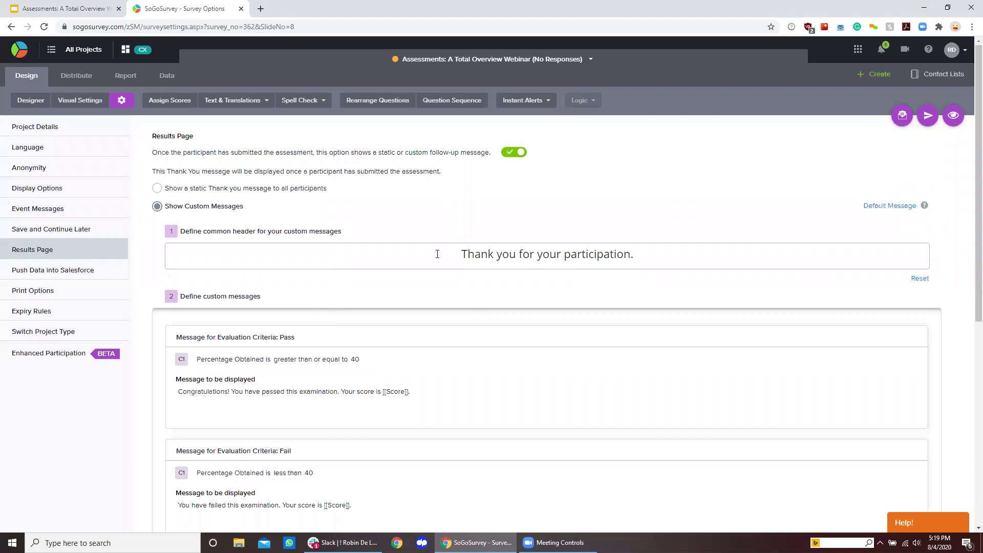
- Set the percentage threshold in the Pass message's condition to 50, and save the results page settings
{"action": "scroll", "coordinate": [550, 253], "scroll_direction": "down", "scroll_amount": 3}
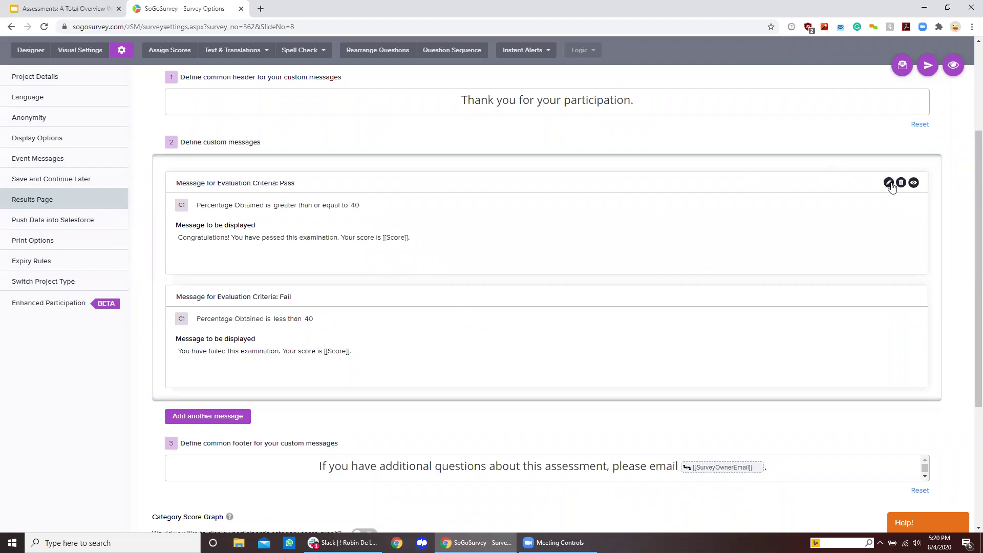
{"action": "left_click", "coordinate": [889, 183]}
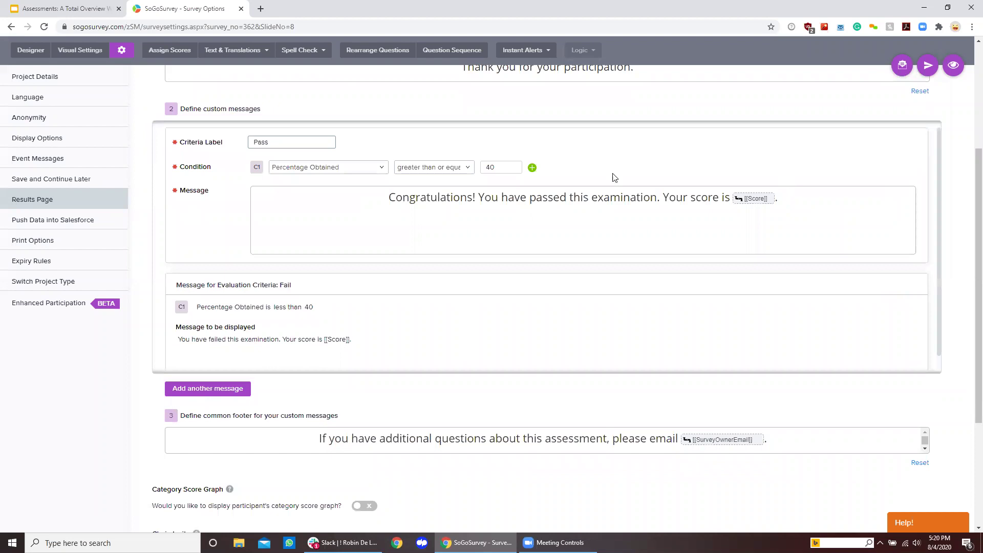
{"action": "double_click", "coordinate": [490, 167]}
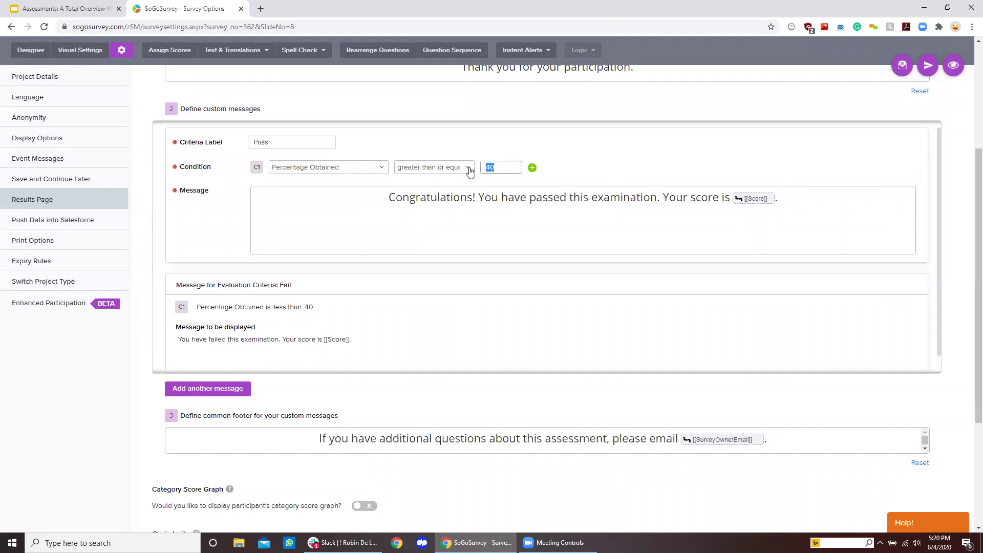
{"action": "type", "text": "50"}
{"action": "scroll", "coordinate": [730, 419], "scroll_direction": "down", "scroll_amount": 4}
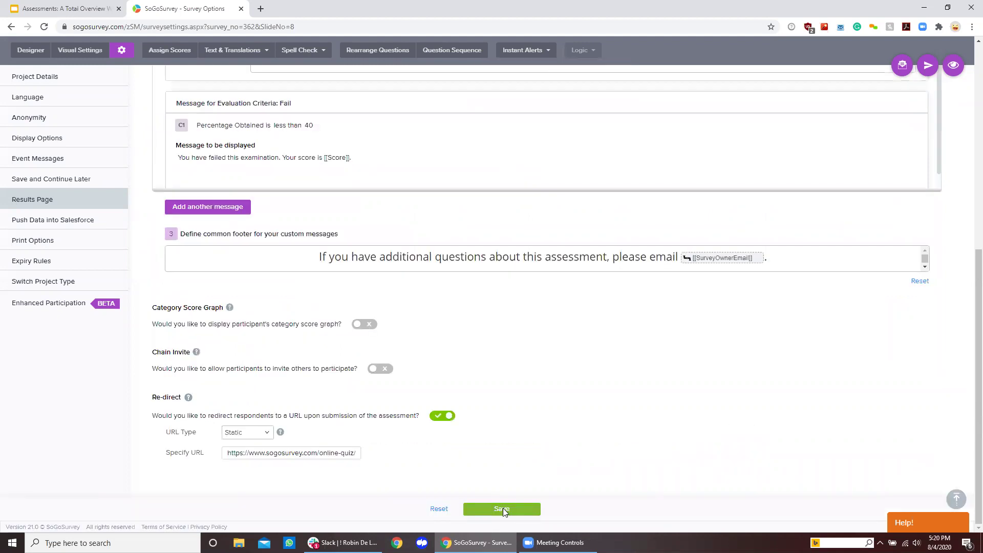
{"action": "left_click", "coordinate": [502, 509]}
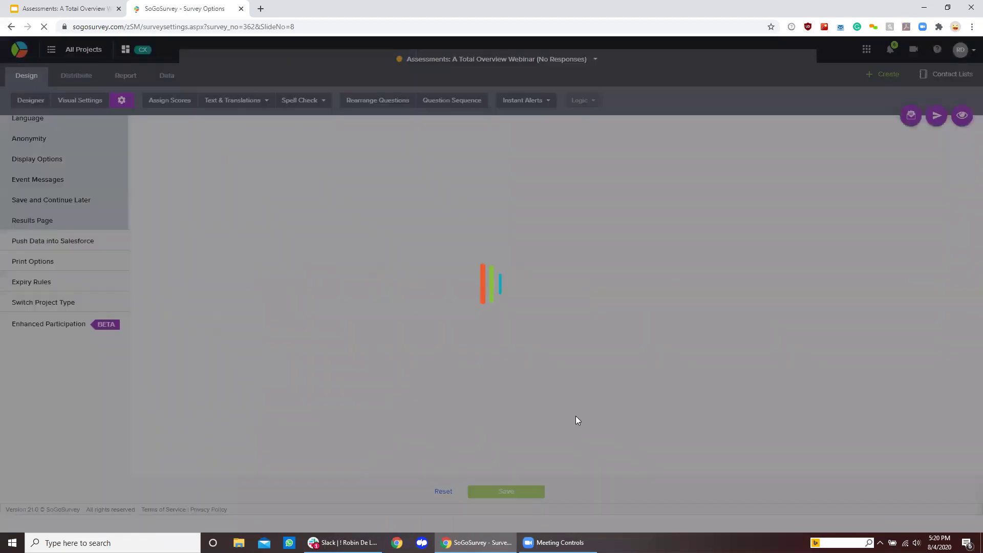
- Set the percentage threshold in the Fail message's condition to 50, and save the results page settings
{"action": "scroll", "coordinate": [870, 391], "scroll_direction": "down", "scroll_amount": 1}
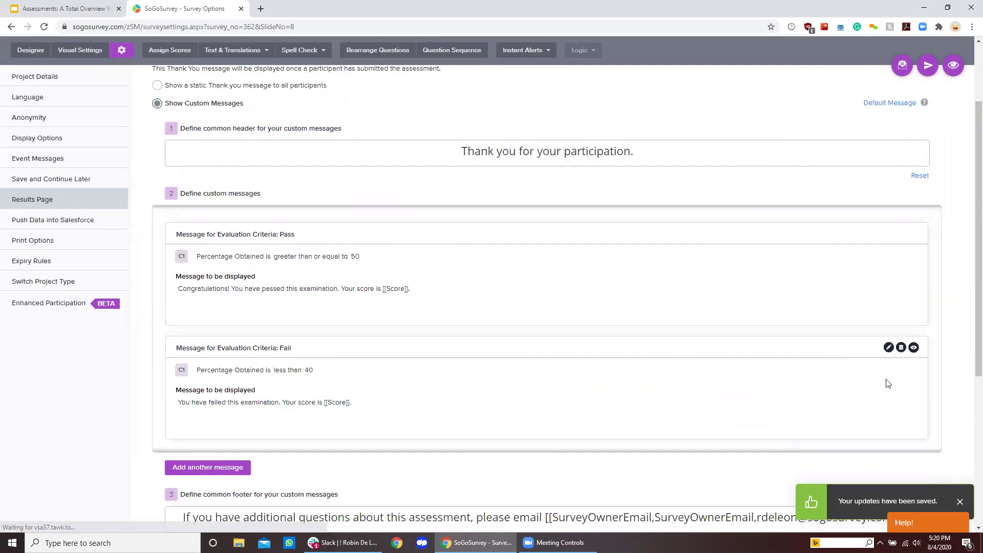
{"action": "left_click", "coordinate": [889, 348]}
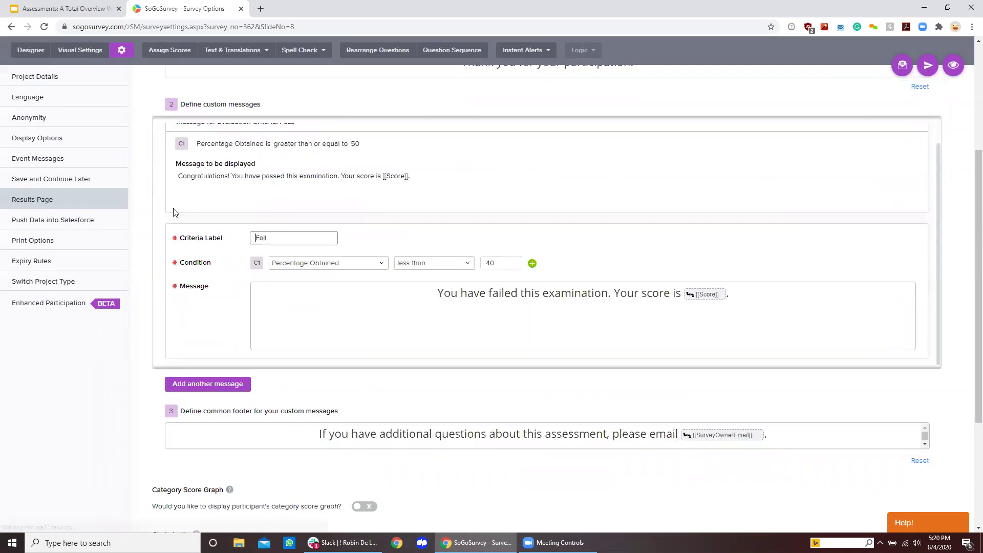
{"action": "double_click", "coordinate": [501, 262]}
{"action": "type", "text": "50"}
{"action": "left_click", "coordinate": [658, 249]}
{"action": "scroll", "coordinate": [651, 274], "scroll_direction": "down", "scroll_amount": 3}
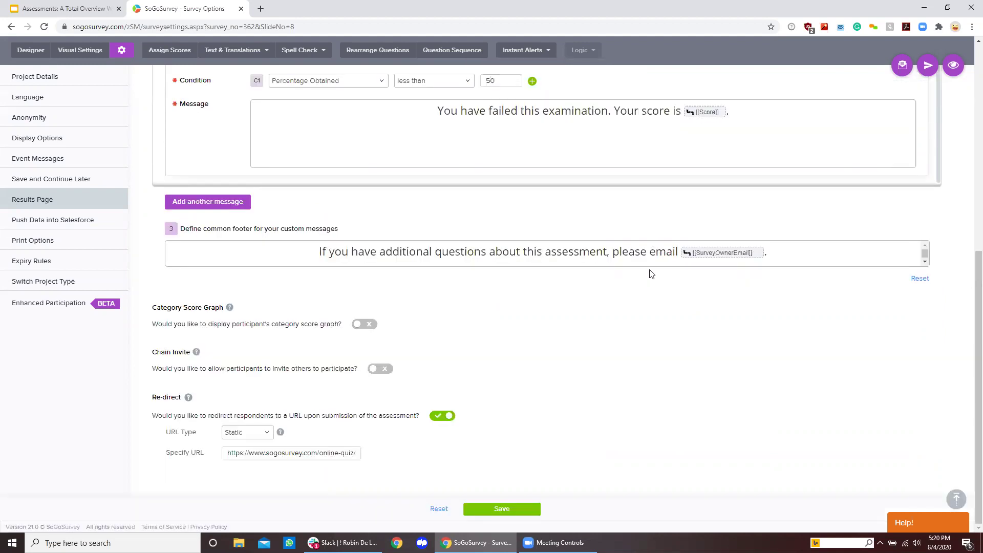
{"action": "left_click", "coordinate": [494, 509]}
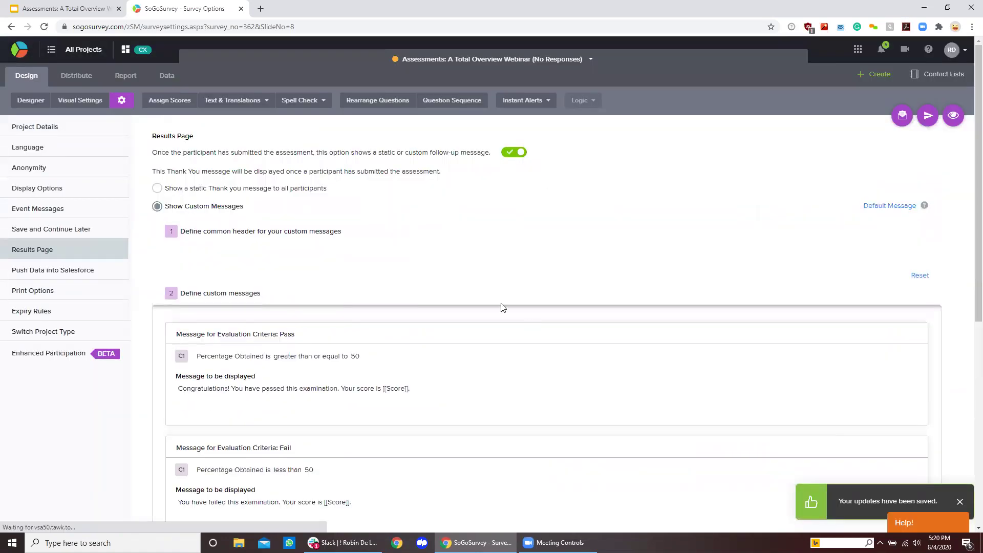
- Change the Pass message's first condition to Math Percentage and add a second condition row
{"action": "scroll", "coordinate": [448, 393], "scroll_direction": "down", "scroll_amount": 1}
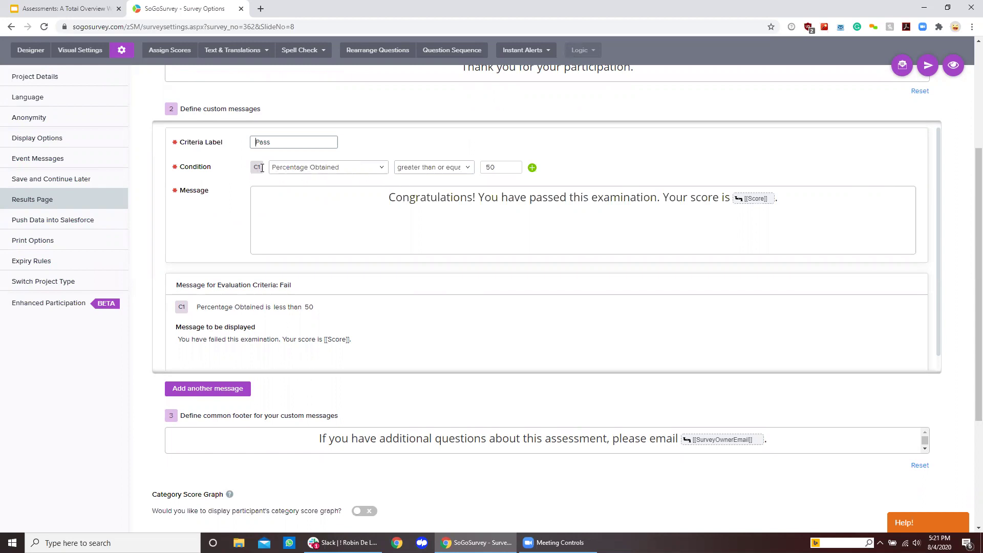
{"action": "left_click_drag", "start_coordinate": [260, 167], "coordinate": [256, 175]}
{"action": "left_click", "coordinate": [290, 183]}
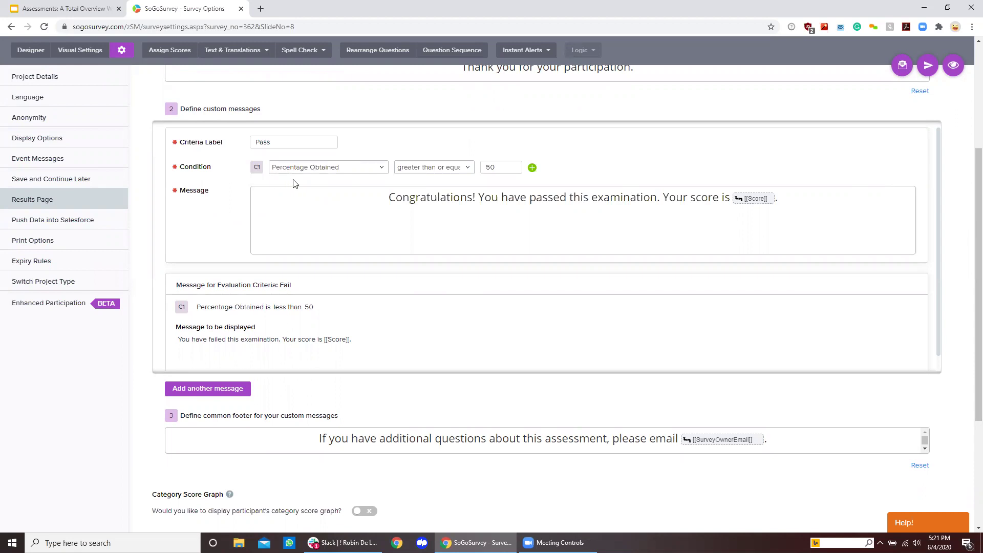
{"action": "left_click", "coordinate": [336, 171]}
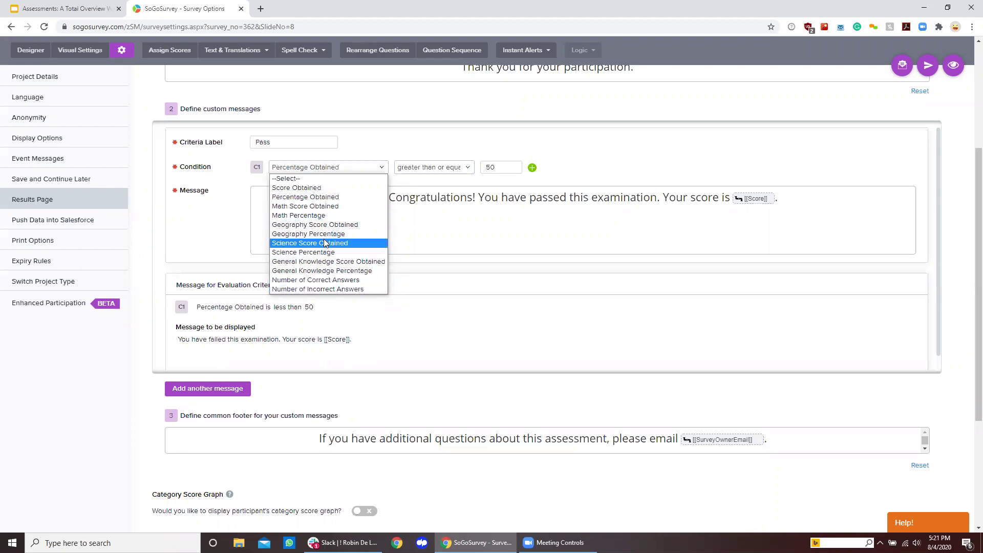
{"action": "left_click", "coordinate": [320, 206]}
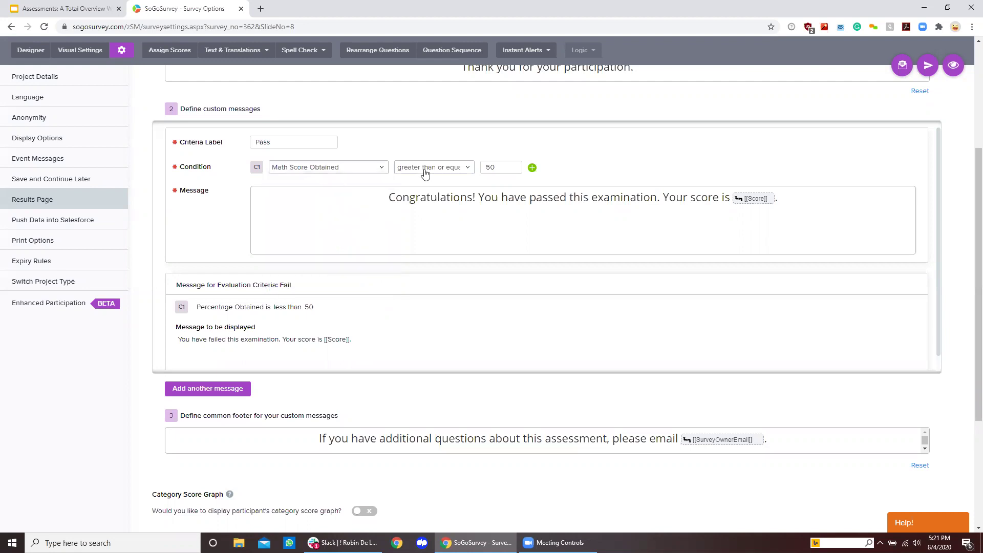
{"action": "left_click", "coordinate": [532, 168]}
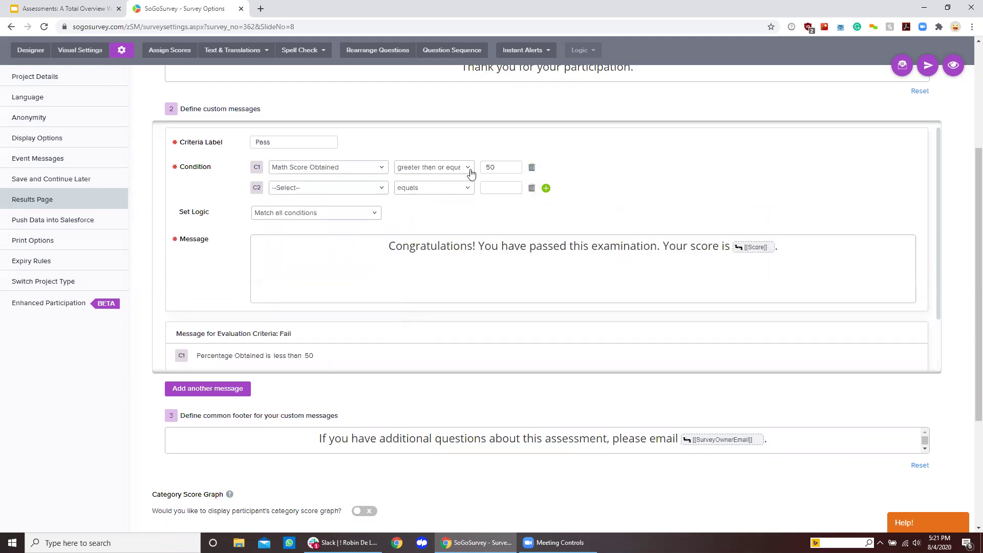
{"action": "left_click", "coordinate": [340, 169]}
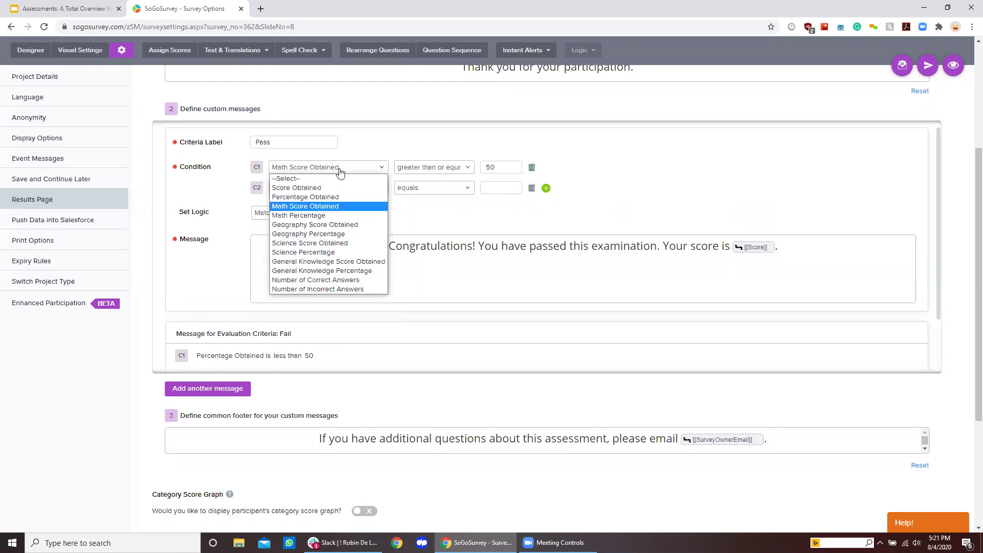
{"action": "left_click", "coordinate": [339, 216]}
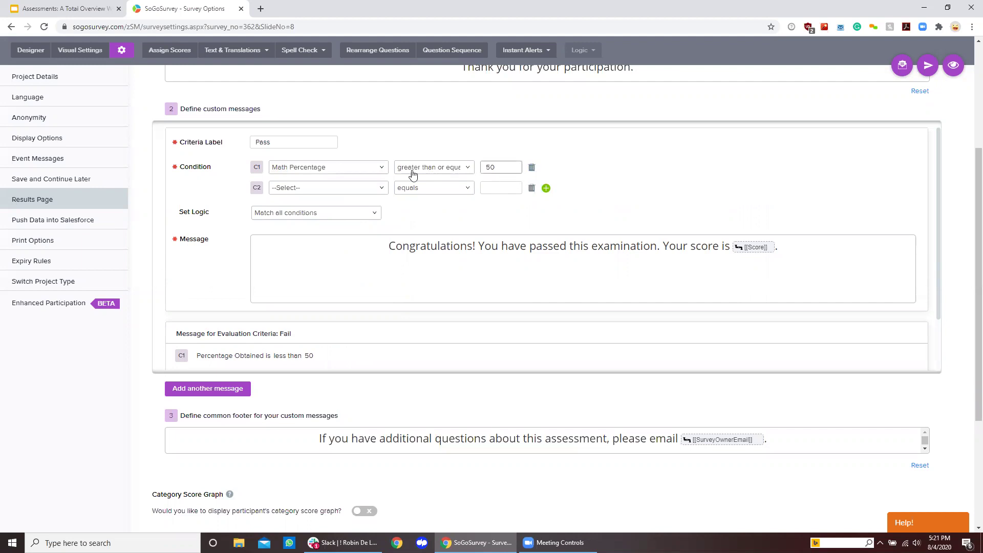
- Define the Pass message's second condition as Geography Percentage greater than or equal to 50
{"action": "left_click", "coordinate": [371, 193]}
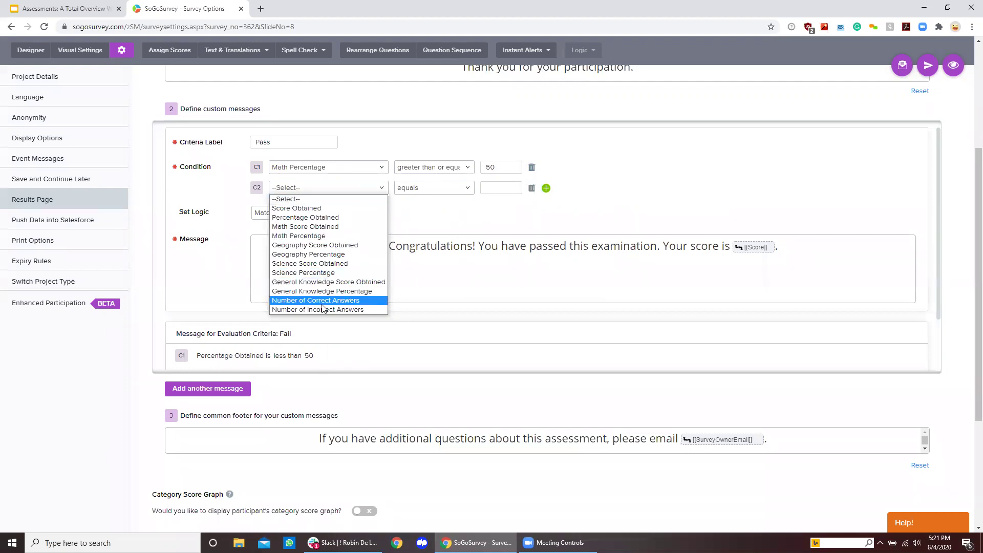
{"action": "left_click", "coordinate": [318, 255]}
{"action": "left_click", "coordinate": [433, 190]}
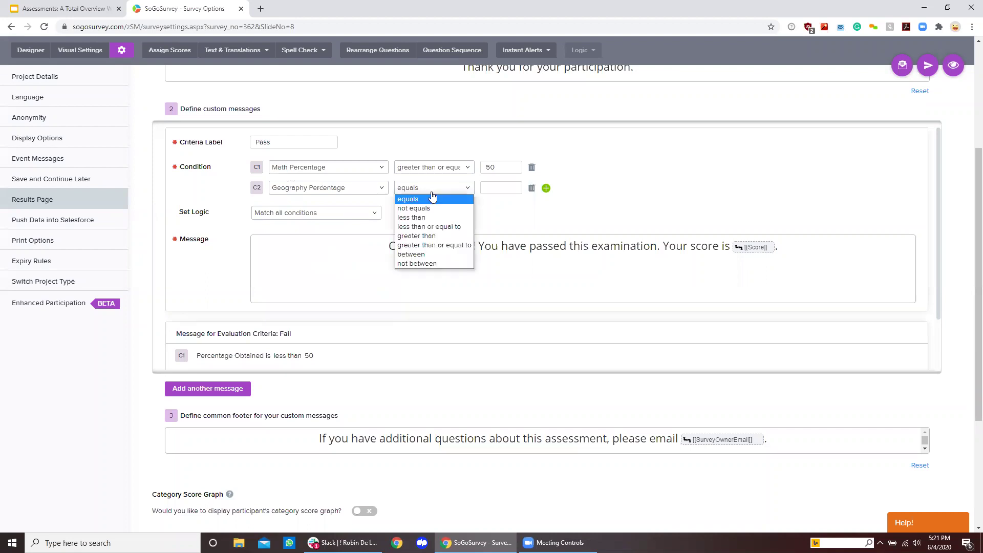
{"action": "left_click", "coordinate": [434, 245]}
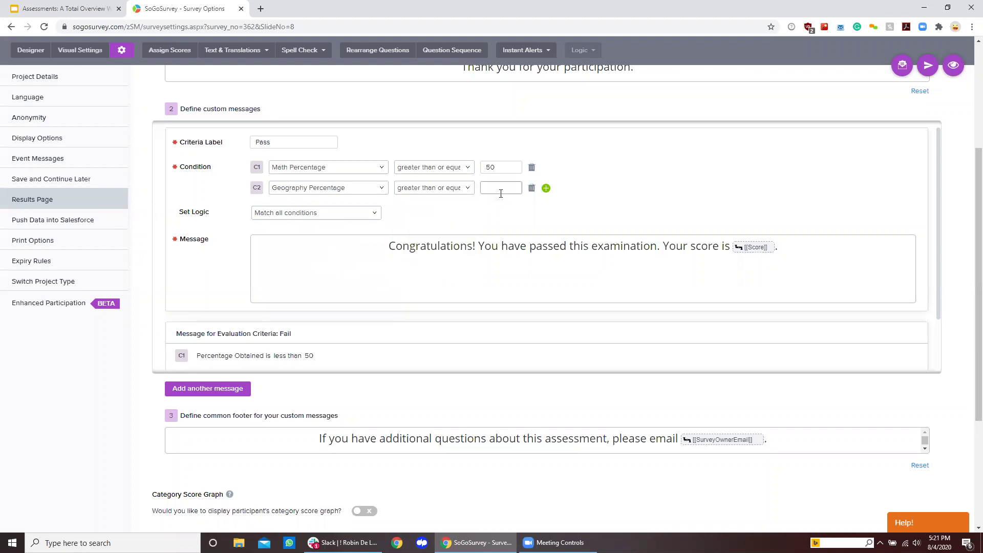
{"action": "type", "text": "50"}
{"action": "left_click", "coordinate": [645, 177]}
- Try the custom combination logic for the Pass message's conditions, and return it to matching all conditions
{"action": "left_click", "coordinate": [283, 218]}
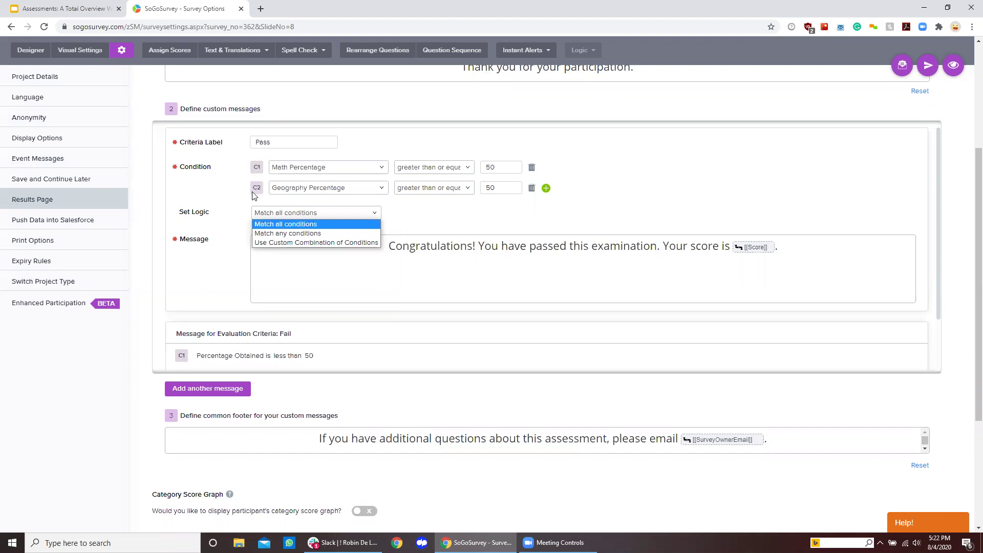
{"action": "left_click", "coordinate": [307, 242]}
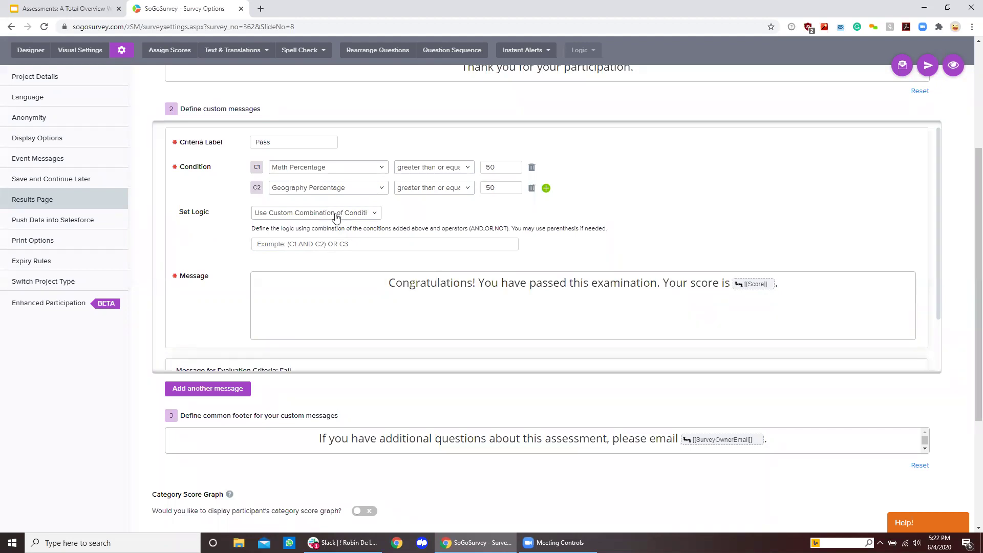
{"action": "left_click", "coordinate": [318, 248]}
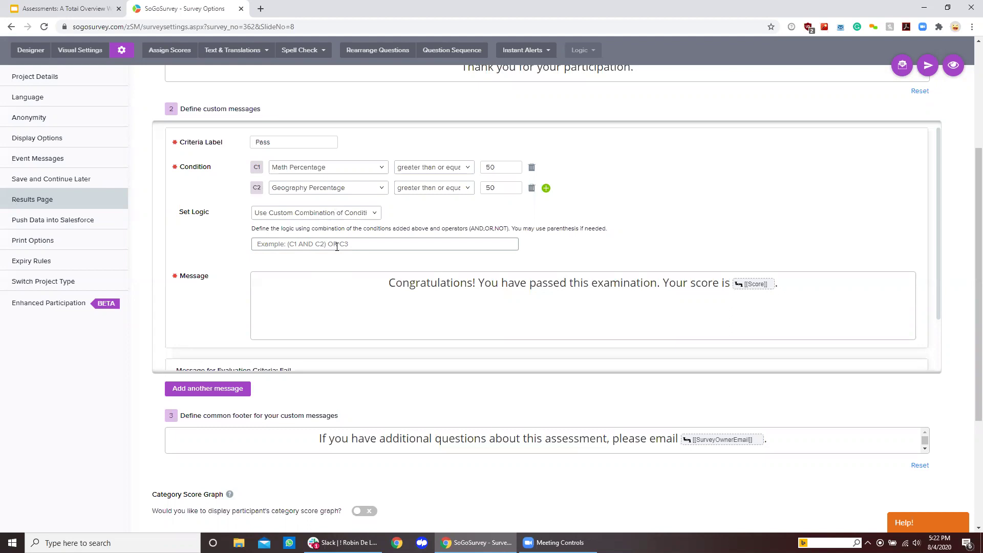
{"action": "left_click", "coordinate": [328, 214]}
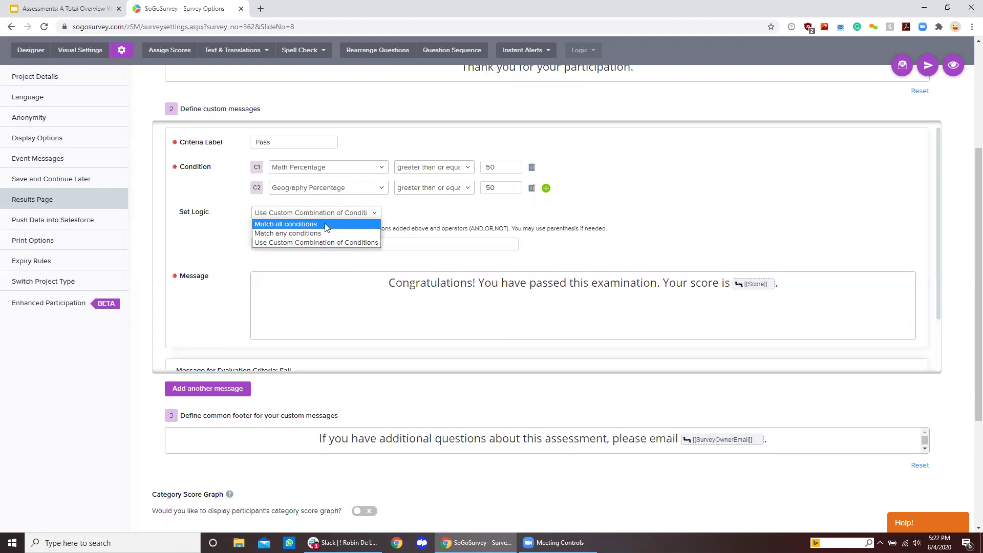
{"action": "left_click", "coordinate": [326, 224]}
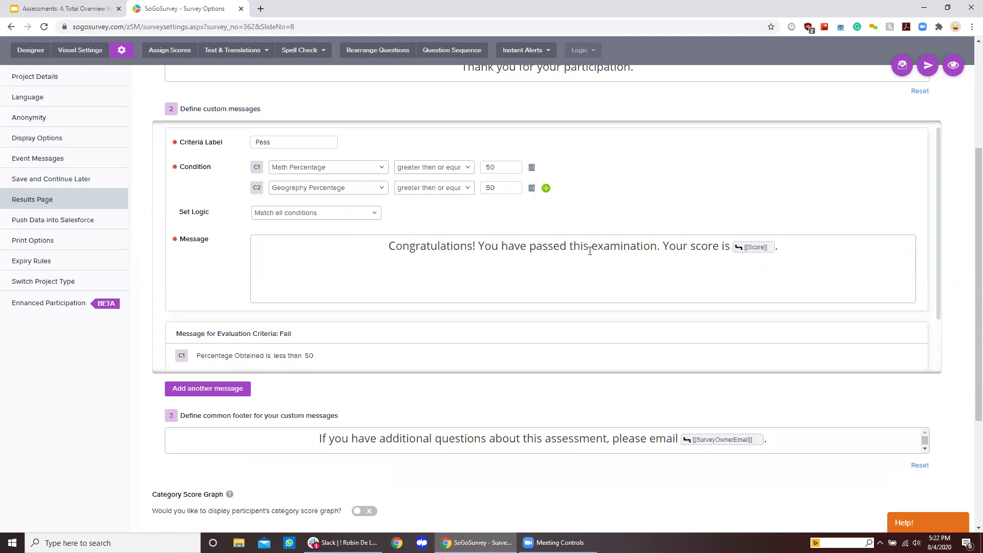
- Add "Your category scores are as follows:" to the Pass message, followed by separate lines "Math:", "Geography:", "Science:" and "General Knowledge:"
{"action": "left_click", "coordinate": [808, 259]}
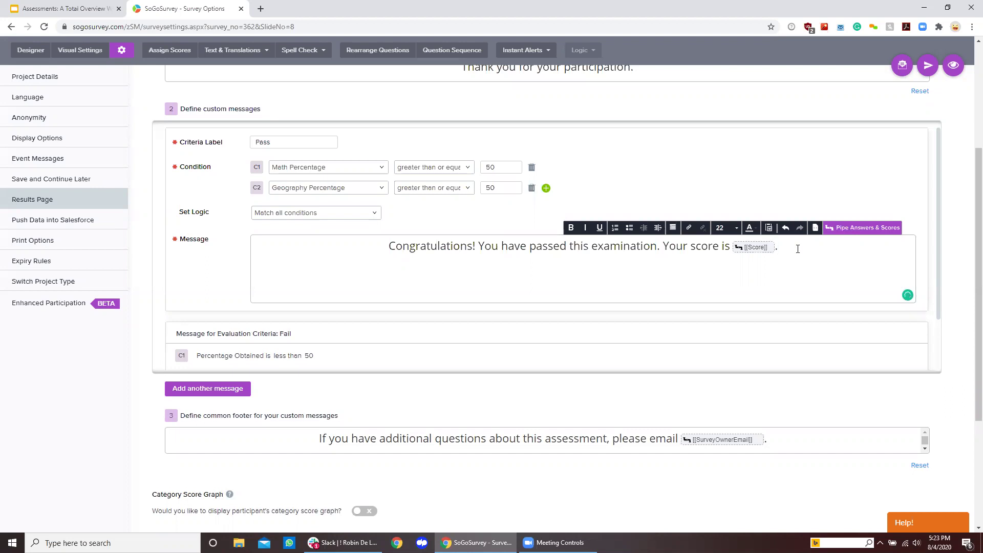
{"action": "type", "text": "Your category sco"}
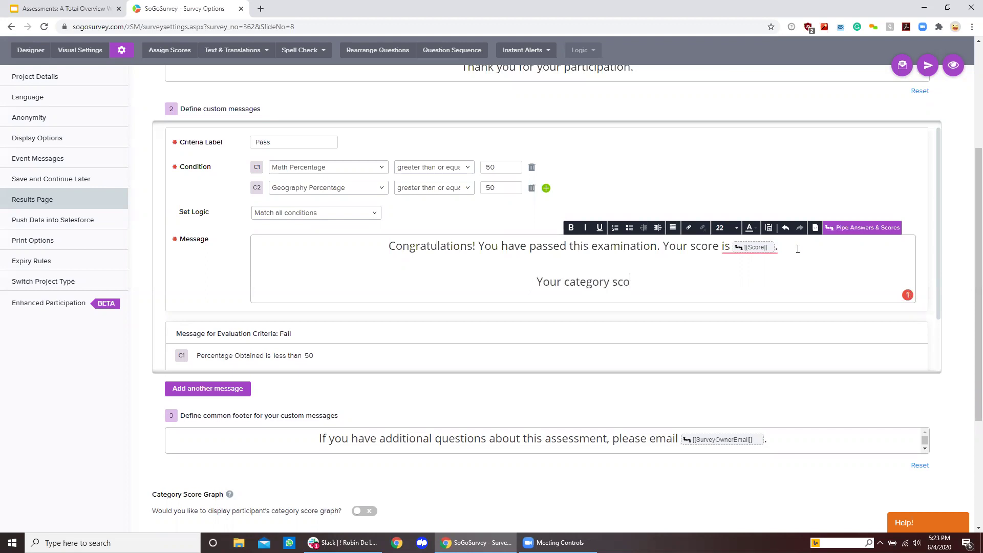
{"action": "type", "text": "res are as follows:"}
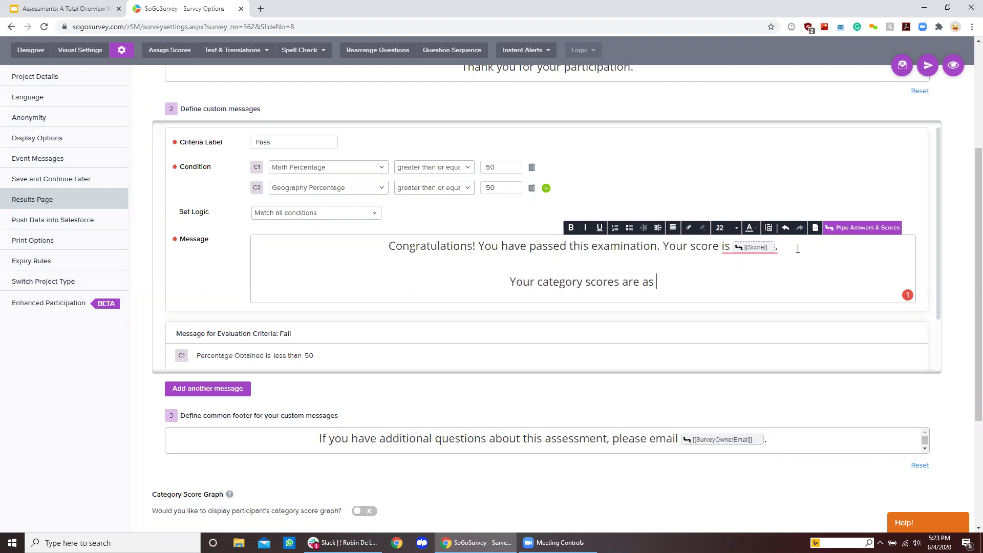
{"action": "key", "text": "Return"}
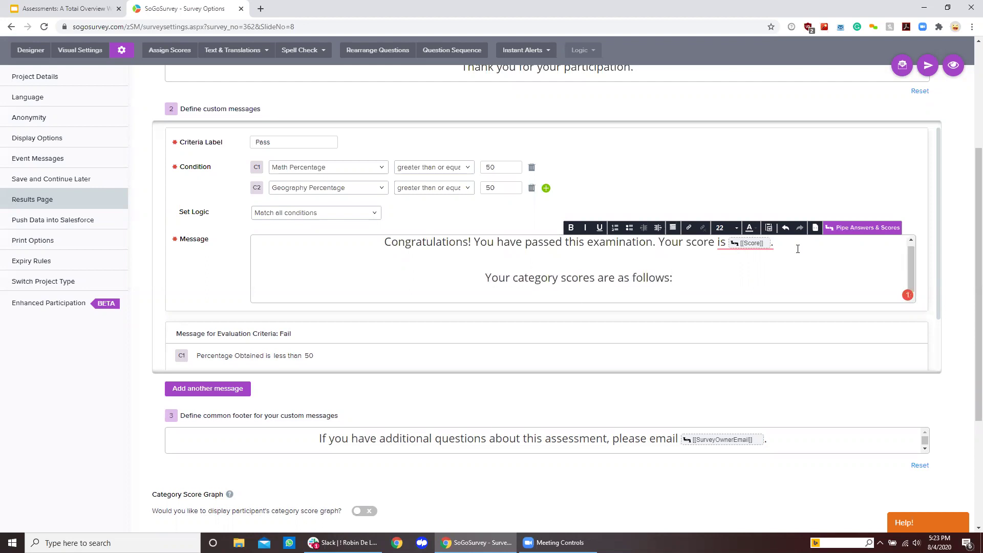
{"action": "type", "text": "Math:"}
{"action": "key", "text": "Return"}
{"action": "type", "text": "Geography:"}
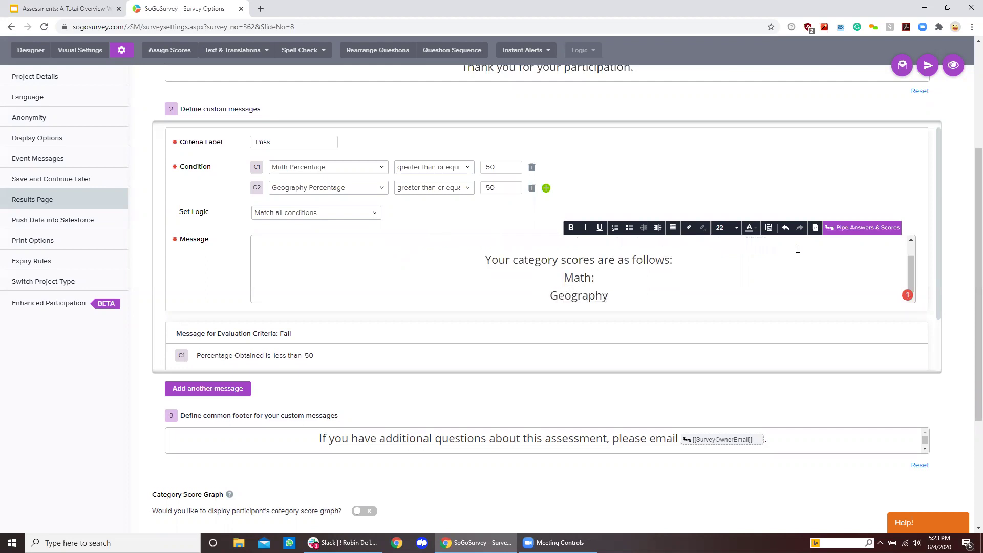
{"action": "key", "text": "Return"}
{"action": "type", "text": "Science:"}
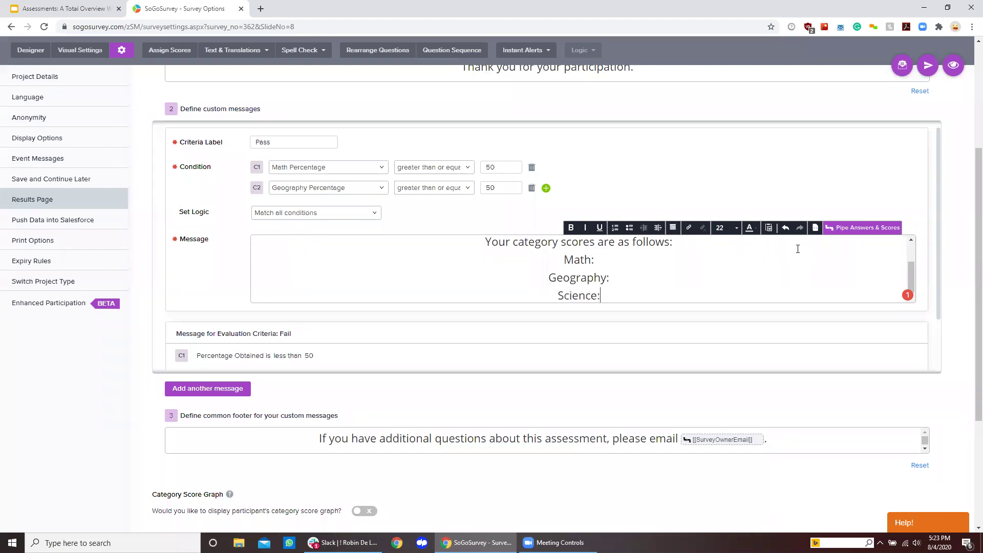
{"action": "key", "text": "Return"}
{"action": "type", "text": "General Knowledge:"}
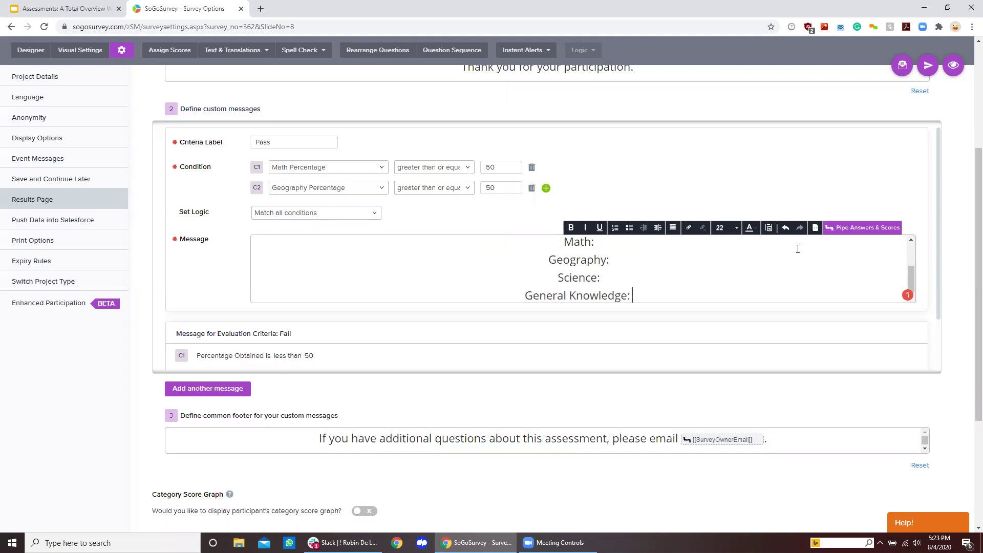
- Pipe the Math score variable into the Pass message after the "Math:" label
{"action": "key", "text": "Left"}
{"action": "key", "text": "Up"}
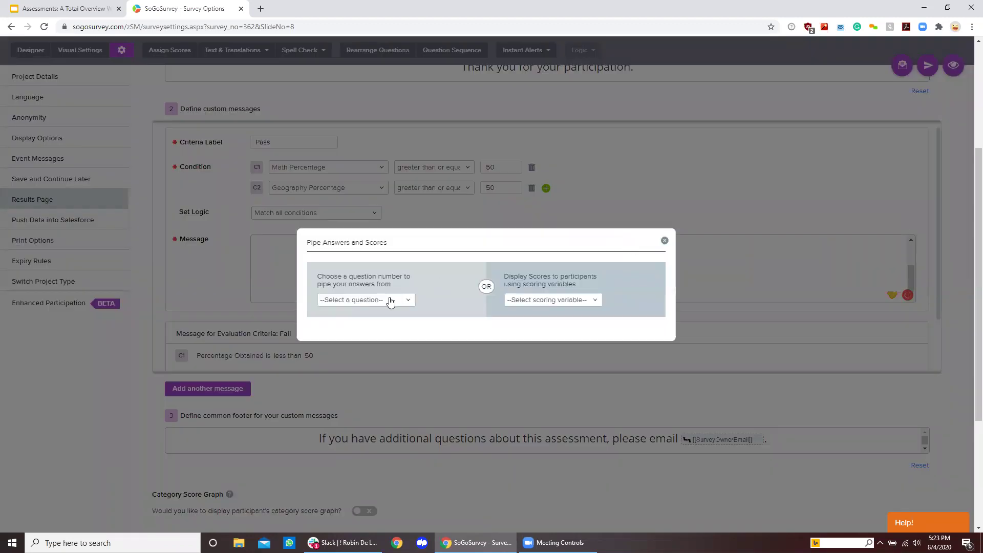
{"action": "left_click", "coordinate": [531, 302]}
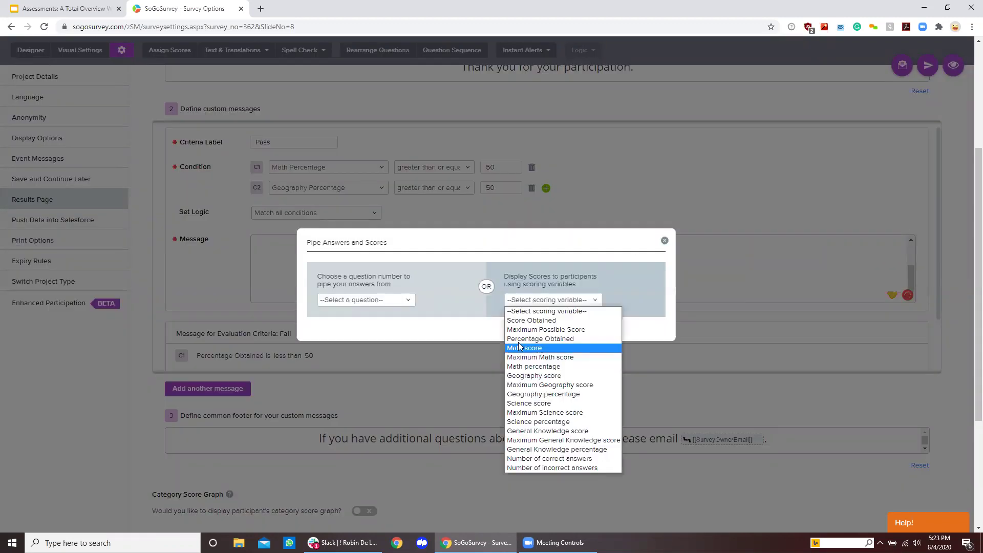
{"action": "left_click", "coordinate": [392, 301]}
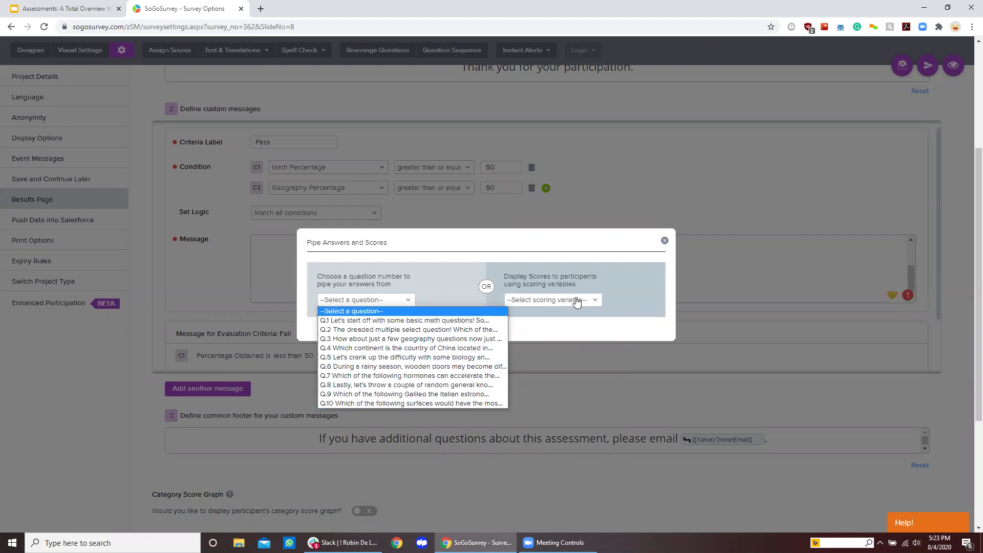
{"action": "left_click", "coordinate": [576, 302]}
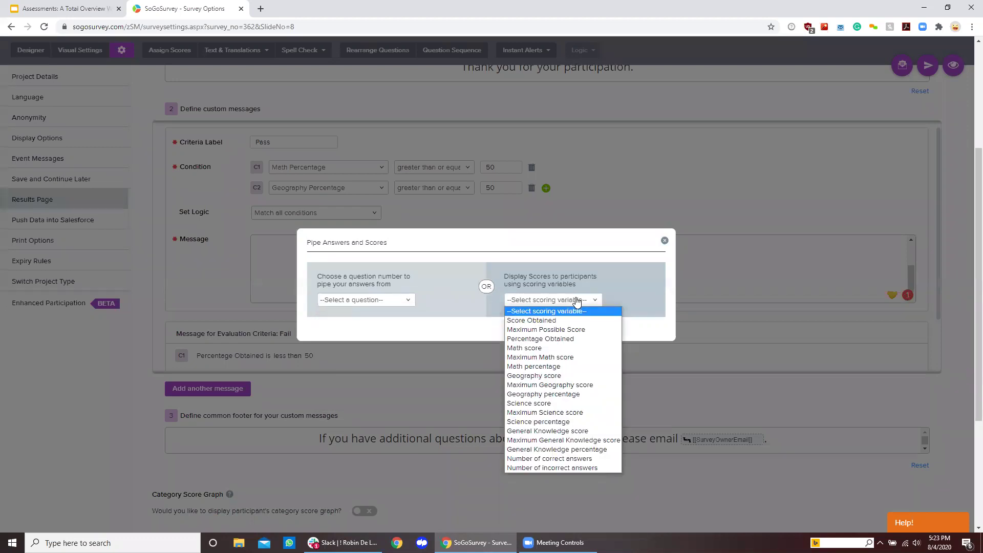
{"action": "left_click", "coordinate": [580, 347]}
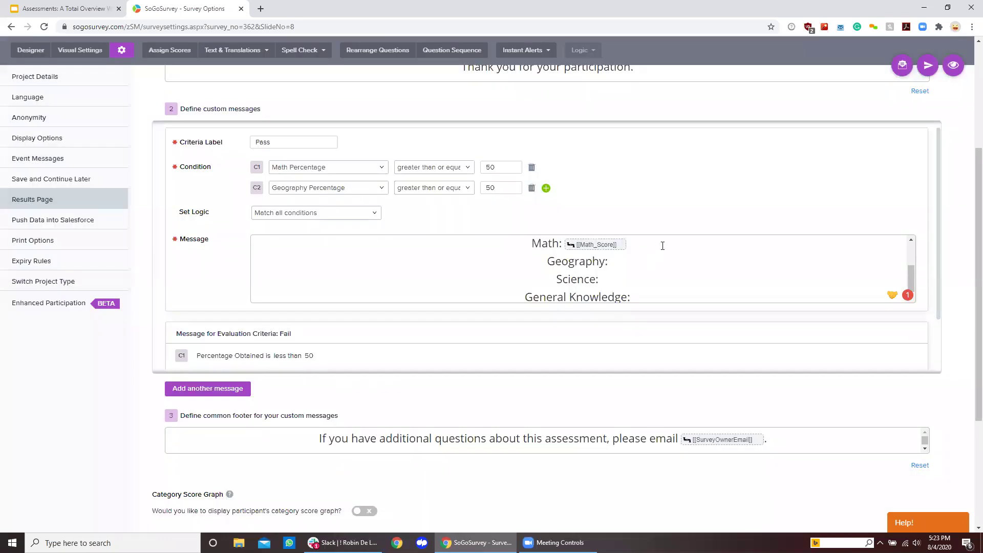
- Complete the Pass message's Math line with "out of", the piped Maximum Math score variable and "points"
{"action": "type", "text": "out of"}
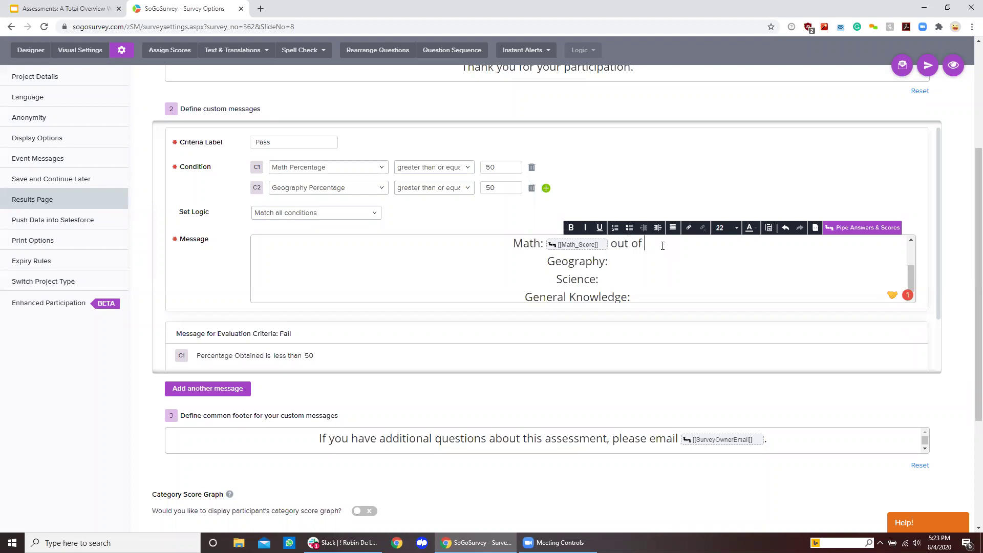
{"action": "left_click", "coordinate": [881, 232]}
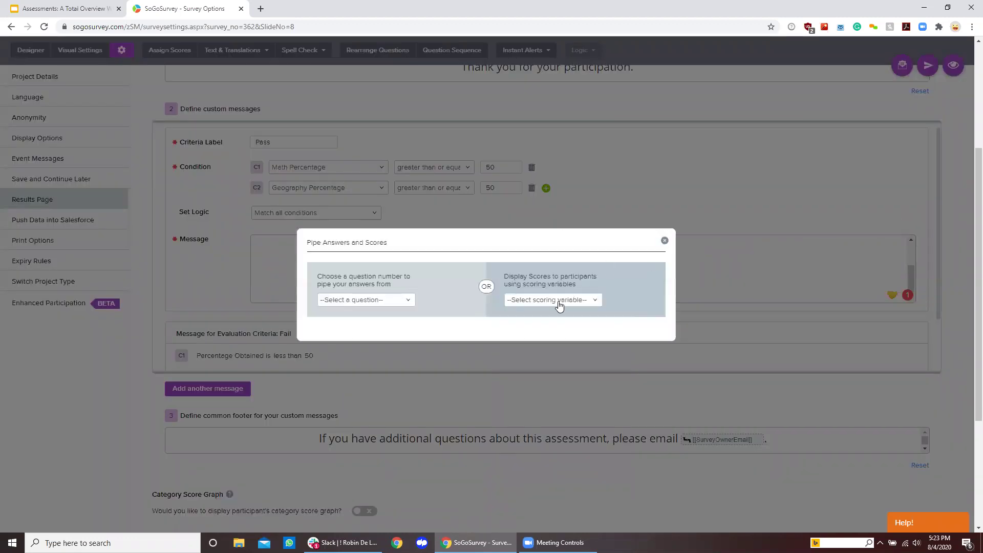
{"action": "left_click", "coordinate": [557, 301]}
{"action": "left_click", "coordinate": [558, 357]}
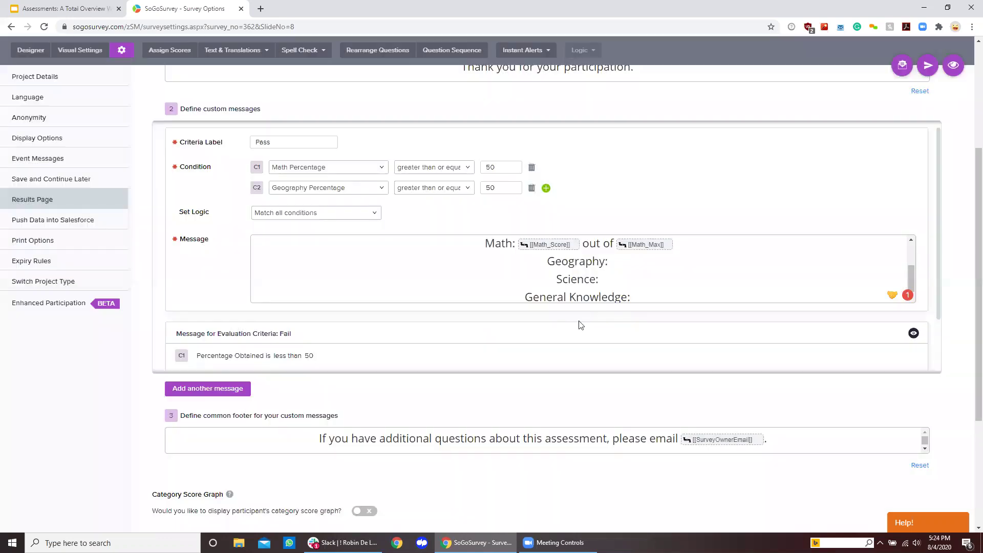
{"action": "left_click", "coordinate": [636, 264]}
{"action": "type", "text": "points"}
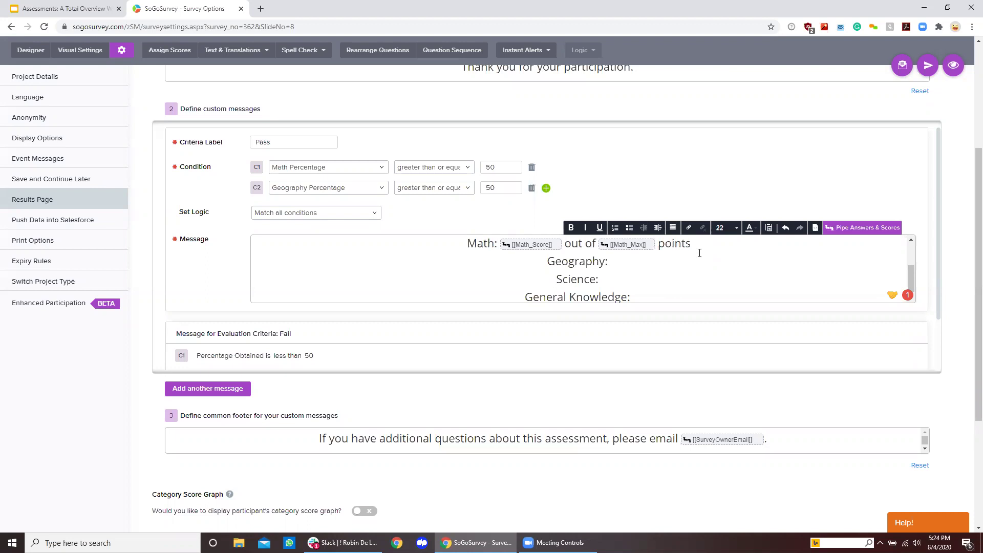
- Pipe the Geography score variable into the Pass message after the "Geography:" label
{"action": "left_click", "coordinate": [882, 230]}
{"action": "left_click", "coordinate": [860, 278]}
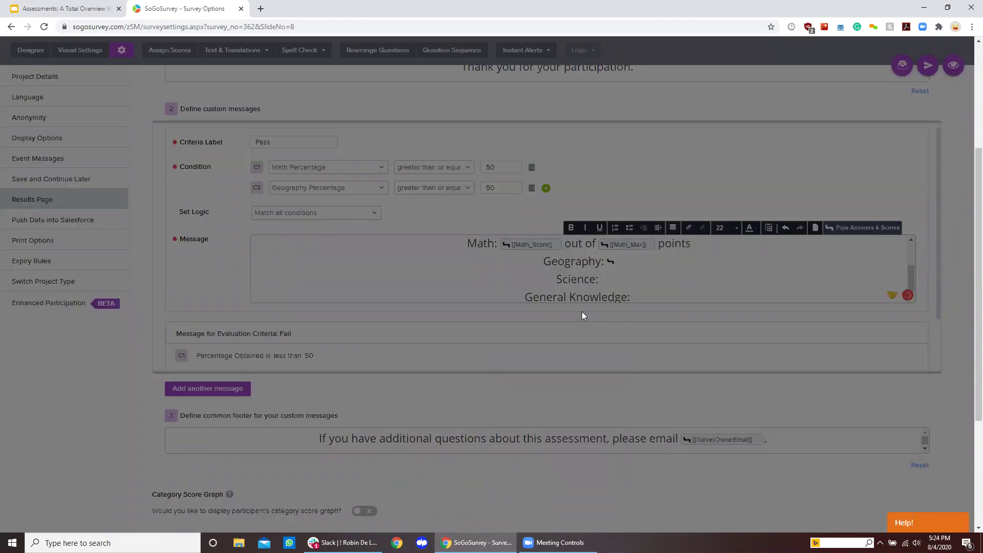
{"action": "left_click", "coordinate": [584, 301]}
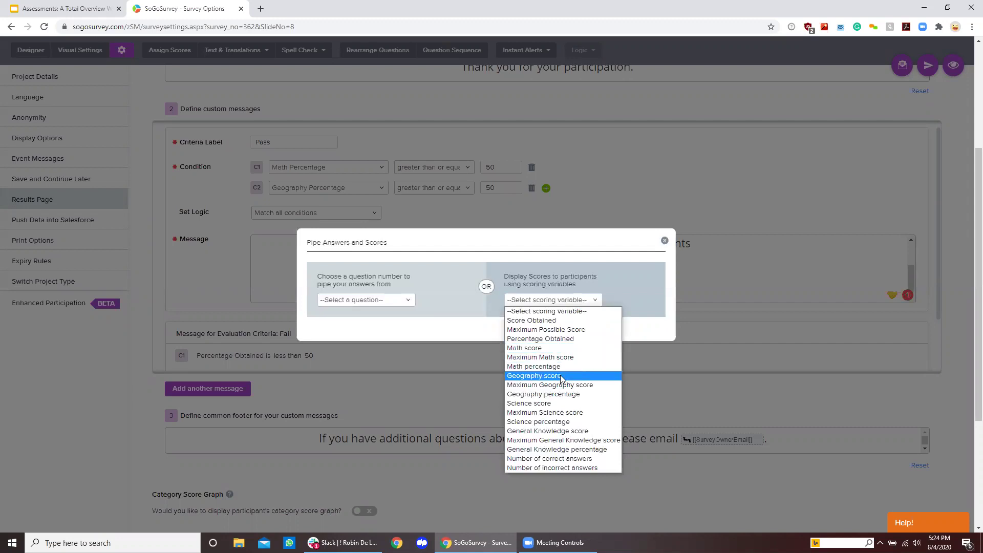
{"action": "left_click", "coordinate": [561, 377]}
{"action": "left_click", "coordinate": [676, 266]}
- Continue the Pass message's Geography line with "out of" and the piped Maximum Geography score variable
{"action": "type", "text": "out of"}
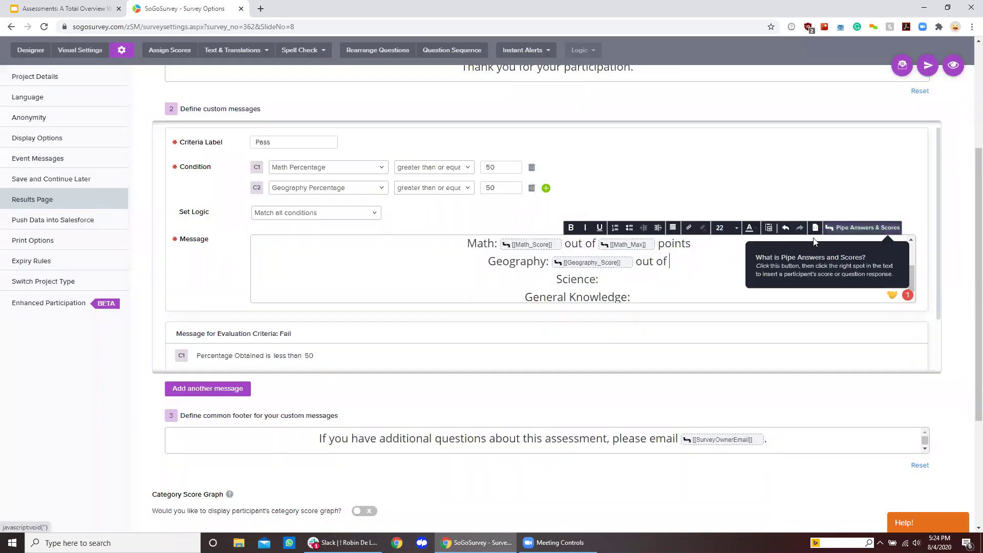
{"action": "left_click", "coordinate": [839, 228]}
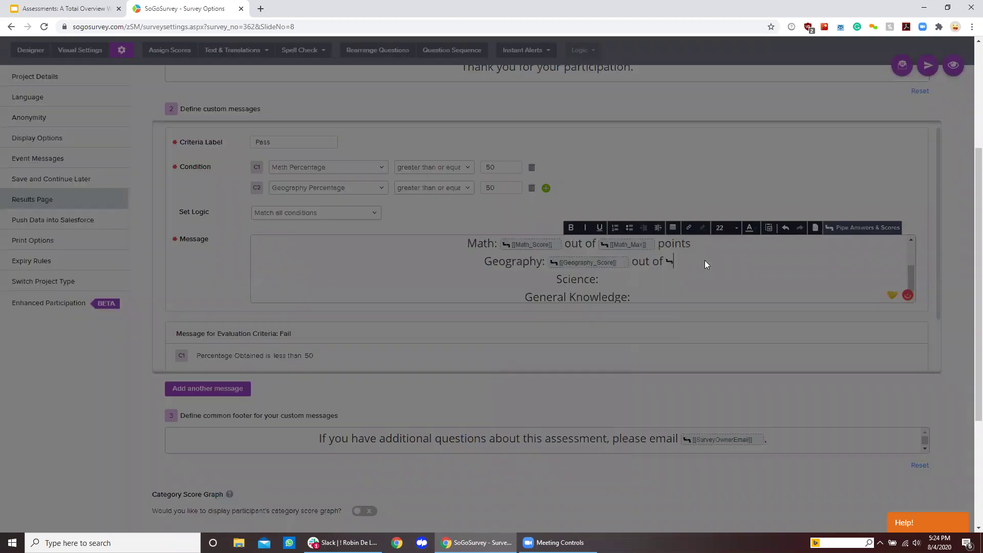
{"action": "left_click", "coordinate": [536, 302]}
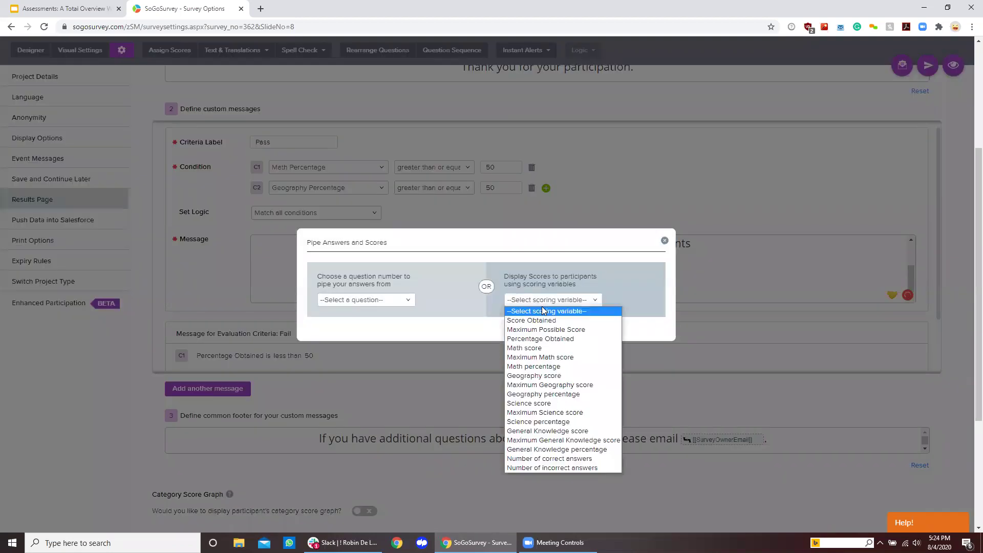
{"action": "left_click", "coordinate": [576, 385]}
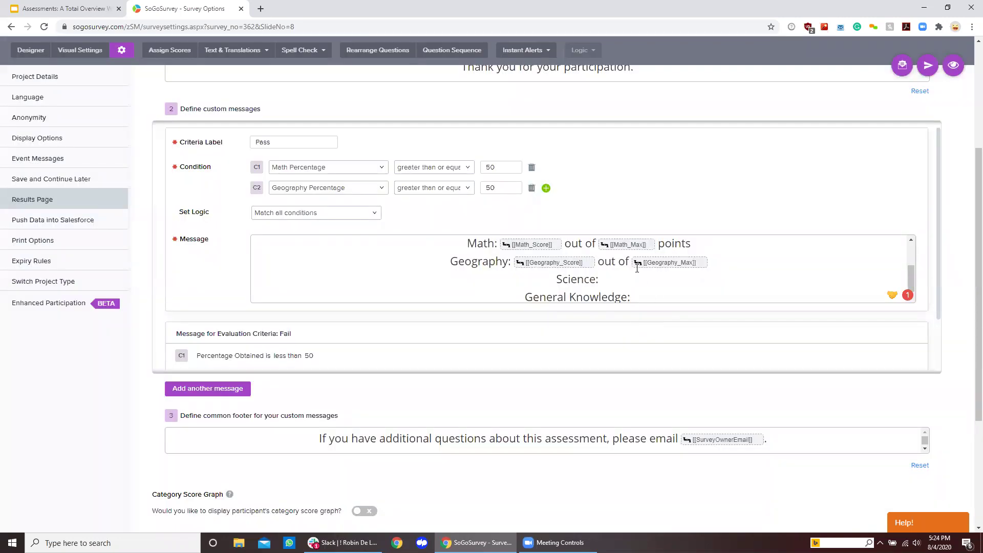
- Save the Results Page settings with the edited Pass message
{"action": "scroll", "coordinate": [672, 334], "scroll_direction": "down", "scroll_amount": 2}
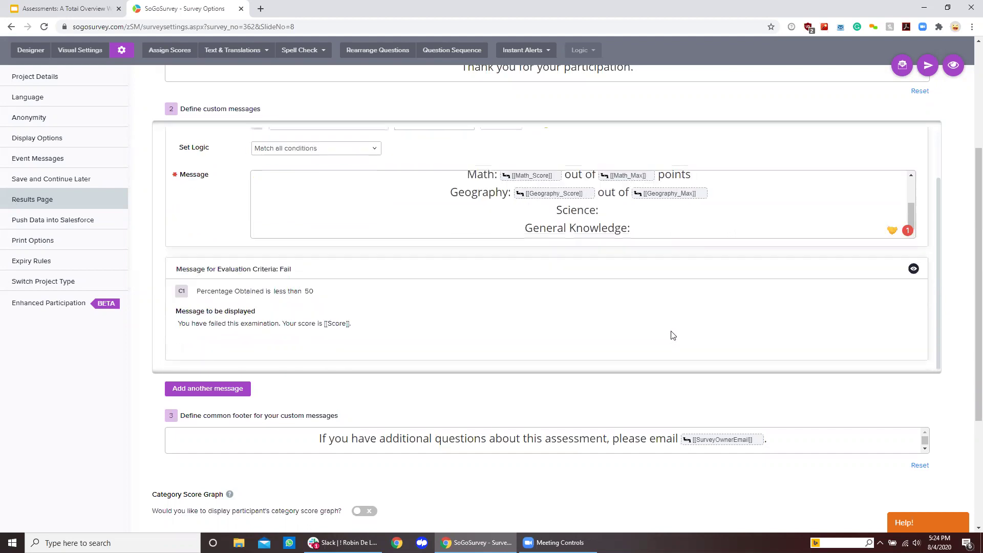
{"action": "scroll", "coordinate": [625, 397], "scroll_direction": "down", "scroll_amount": 4}
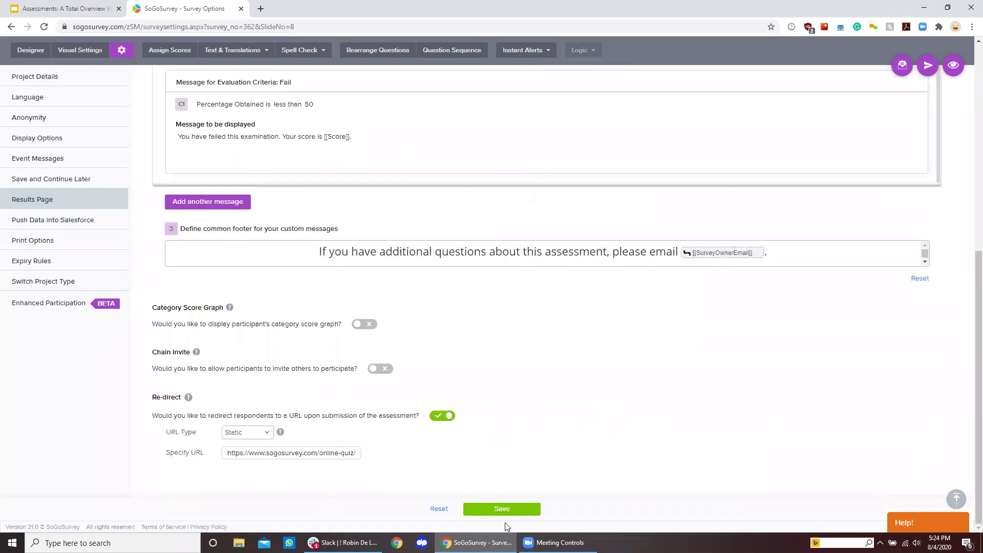
{"action": "left_click", "coordinate": [504, 509]}
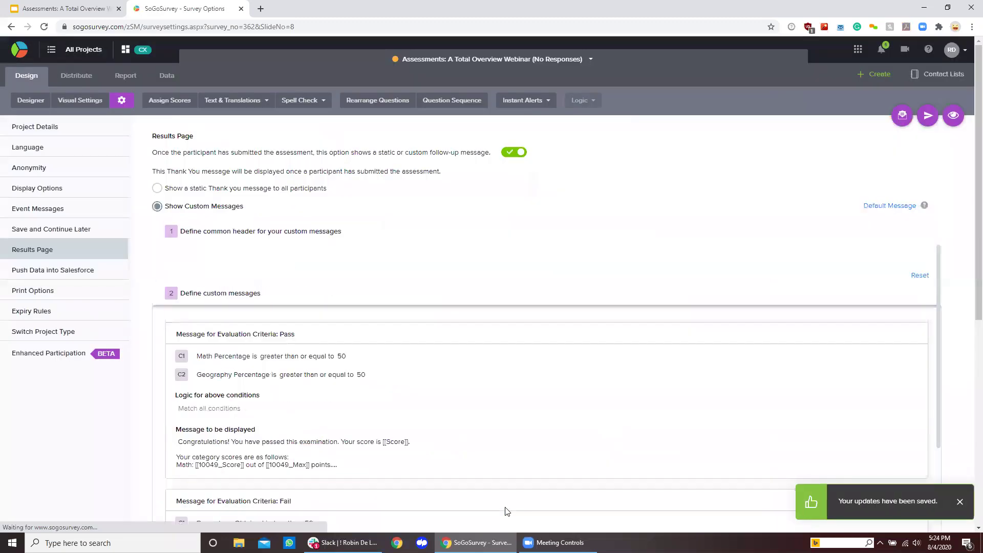
{"action": "scroll", "coordinate": [505, 508], "scroll_direction": "down", "scroll_amount": 1}
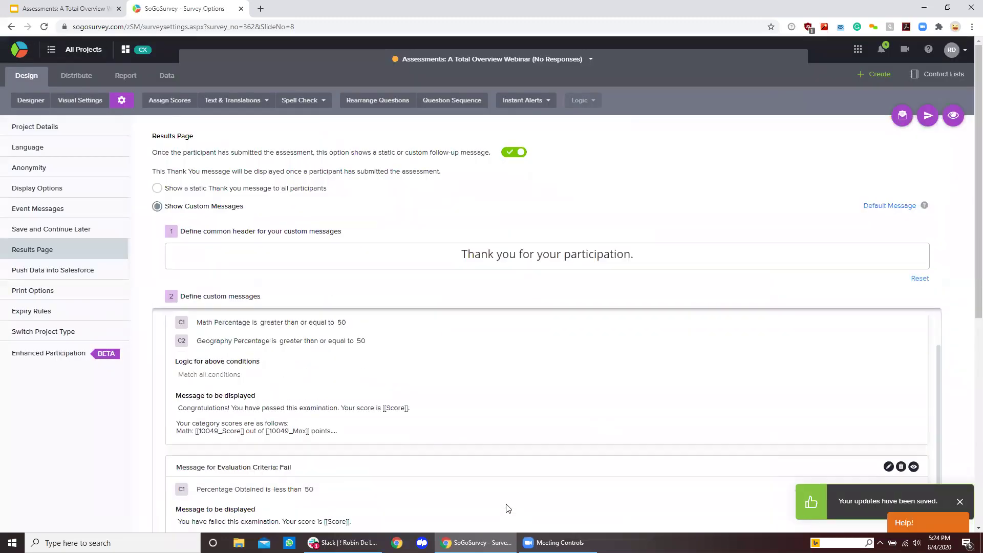
{"action": "scroll", "coordinate": [959, 302], "scroll_direction": "down", "scroll_amount": 2}
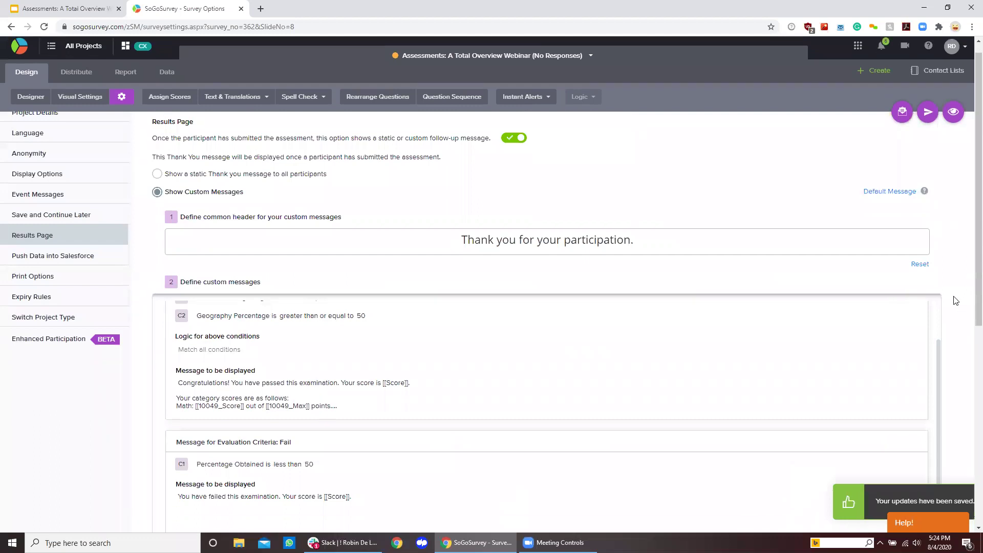
- Preview the assessment, complete the captcha on the welcome page and continue to the math questions
{"action": "left_click", "coordinate": [952, 66]}
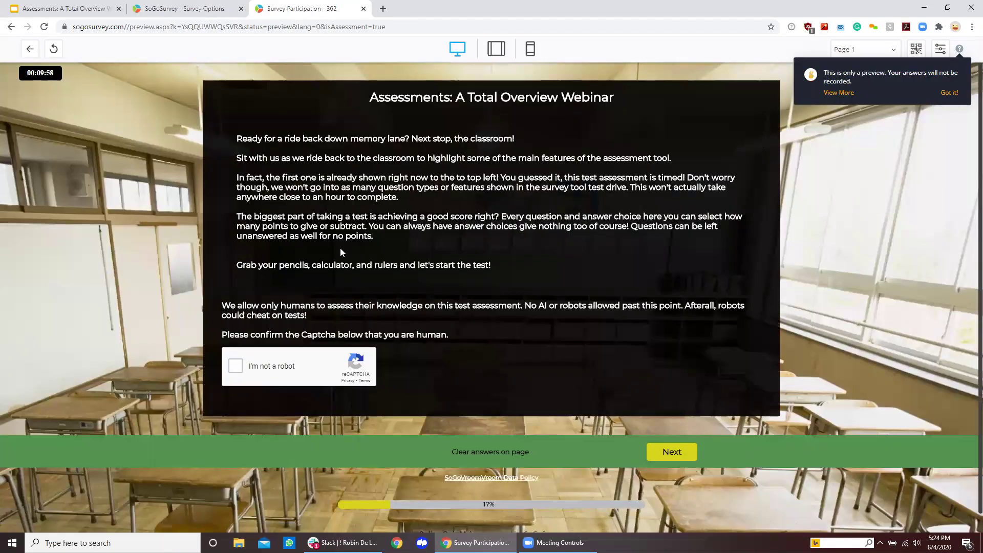
{"action": "left_click", "coordinate": [235, 366]}
{"action": "left_click", "coordinate": [667, 455]}
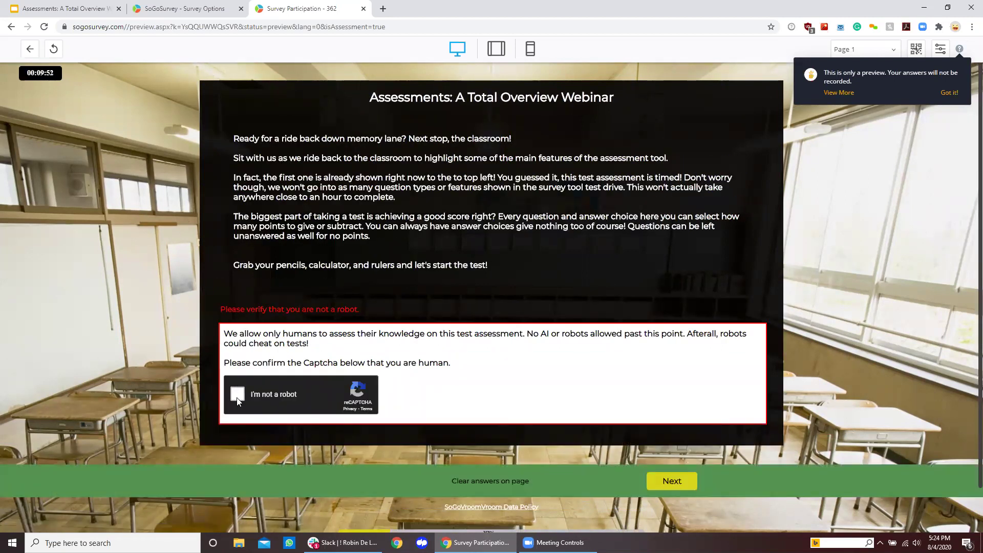
{"action": "left_click", "coordinate": [237, 394]}
{"action": "left_click", "coordinate": [673, 483]}
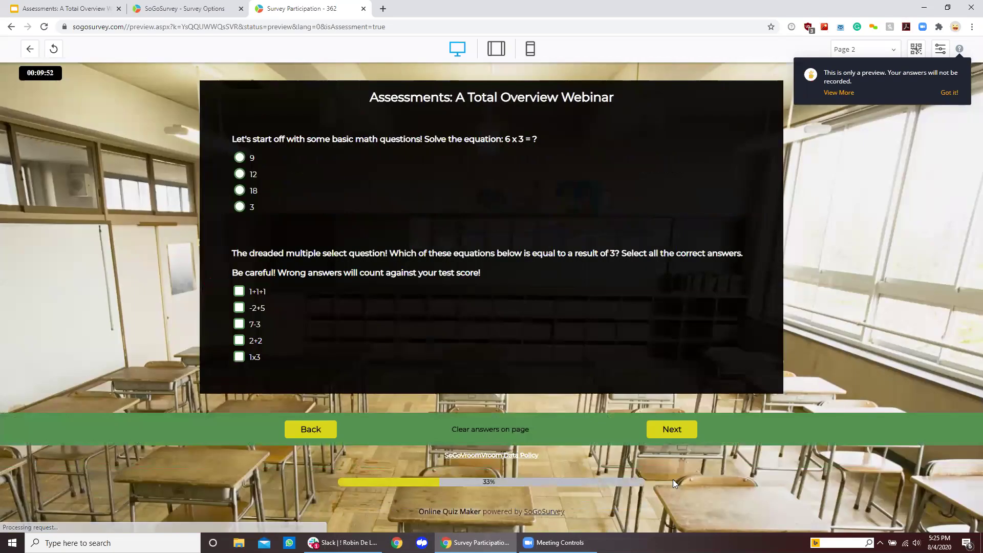
- Dismiss the preview notice, answer the math questions with 18 and with 1+1+1, -2+5 and 1x3, and continue to the geography page
{"action": "left_click", "coordinate": [951, 92]}
{"action": "left_click", "coordinate": [262, 193]}
{"action": "left_click", "coordinate": [264, 293]}
{"action": "left_click", "coordinate": [264, 309]}
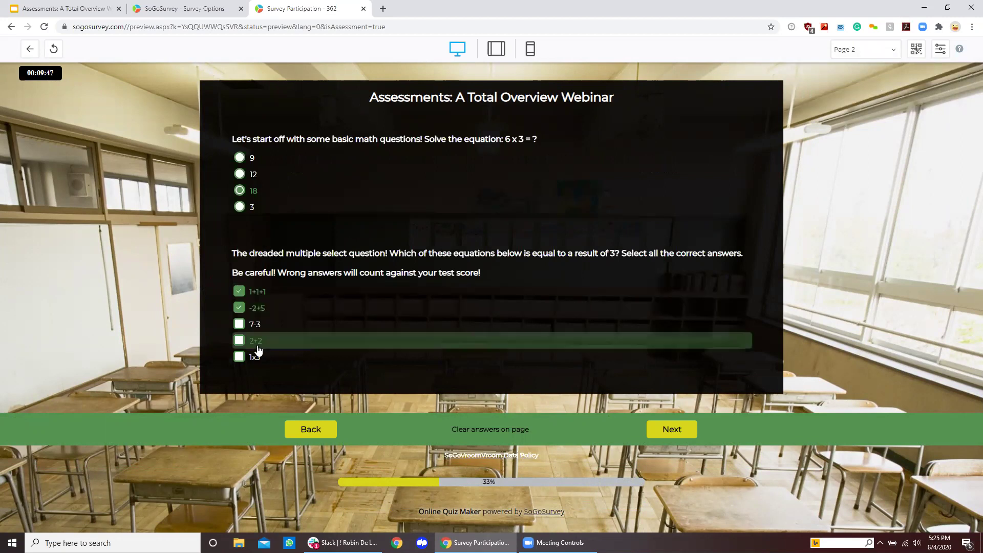
{"action": "left_click", "coordinate": [256, 359]}
{"action": "left_click", "coordinate": [672, 430]}
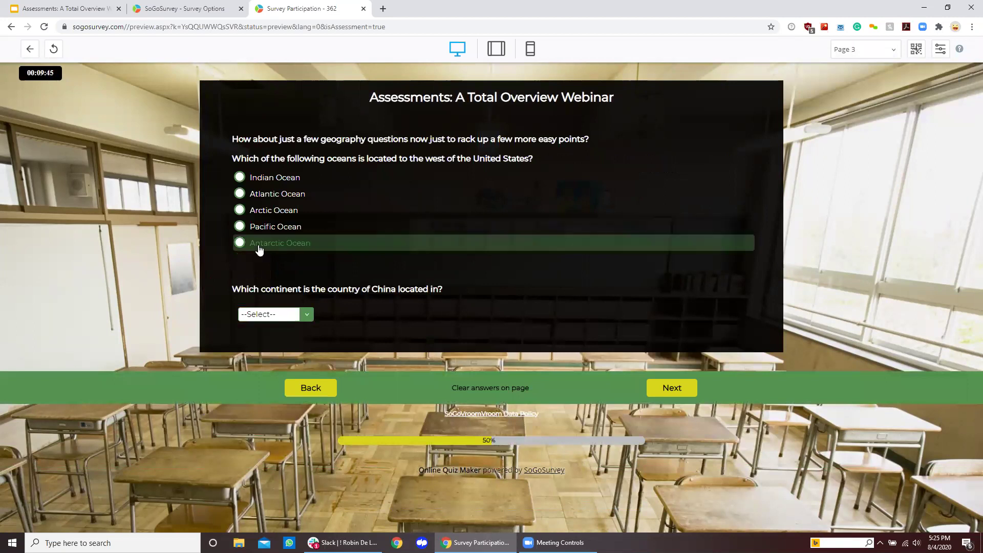
- Answer the geography questions with Pacific Ocean and Asia, and continue to the science page
{"action": "left_click", "coordinate": [278, 230]}
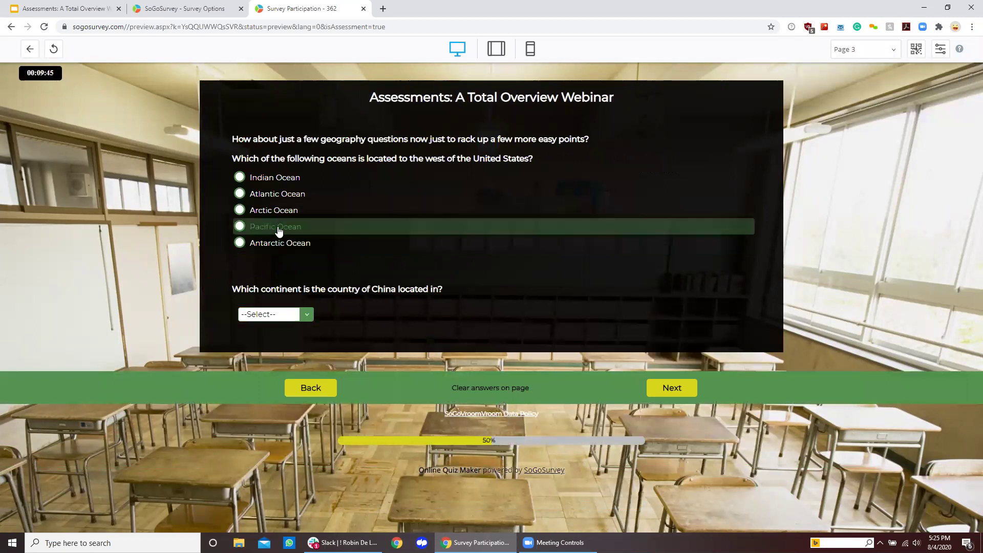
{"action": "left_click", "coordinate": [285, 314]}
{"action": "left_click", "coordinate": [279, 332]}
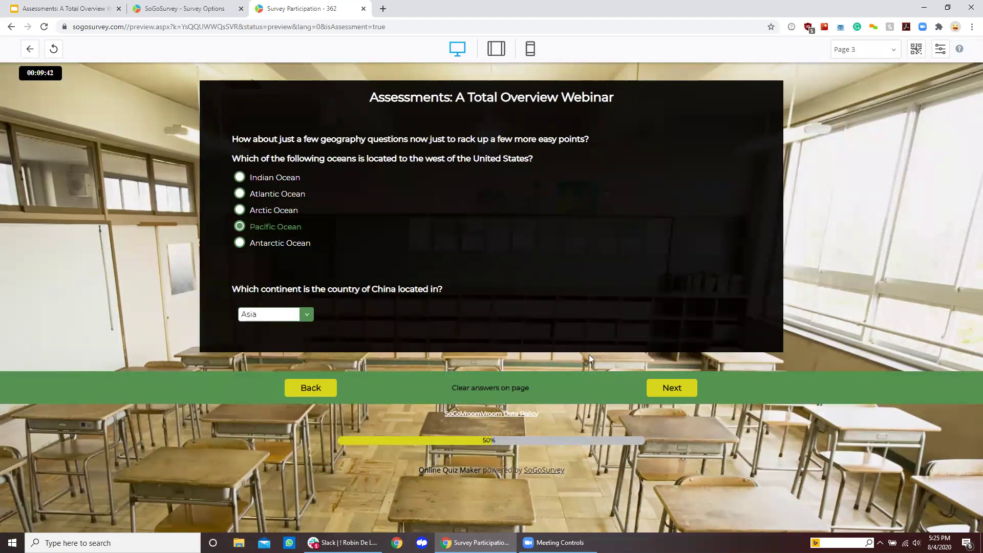
{"action": "left_click", "coordinate": [669, 389]}
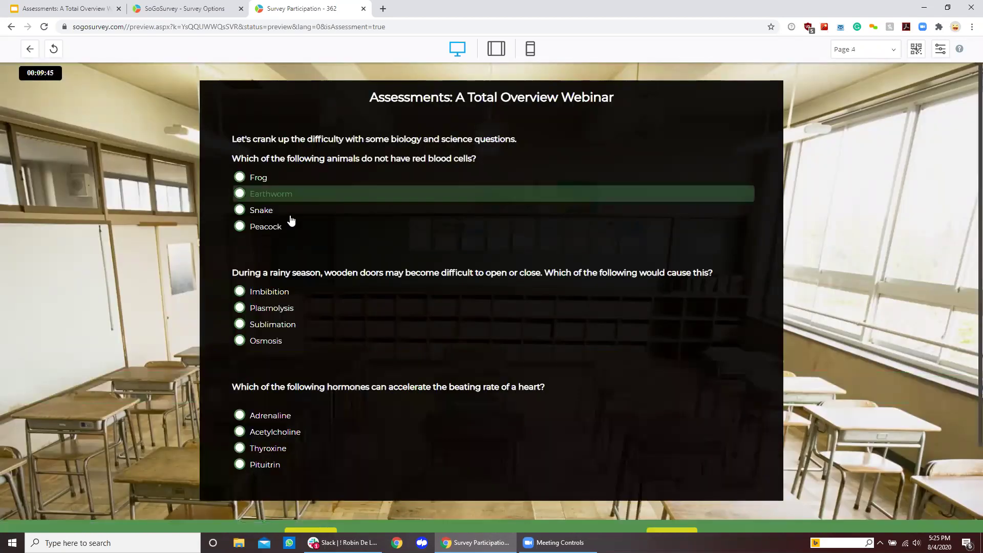
- Answer the science questions with Earthworm, Imbibition and Adrenaline, and continue to the general knowledge page
{"action": "left_click", "coordinate": [280, 196]}
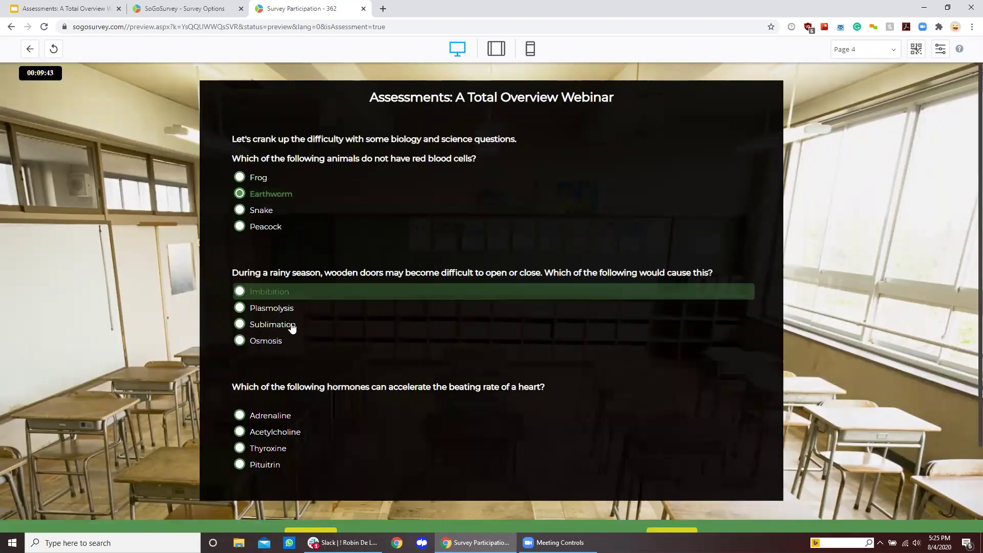
{"action": "left_click", "coordinate": [292, 293]}
{"action": "left_click", "coordinate": [293, 416]}
{"action": "scroll", "coordinate": [719, 452], "scroll_direction": "down", "scroll_amount": 2}
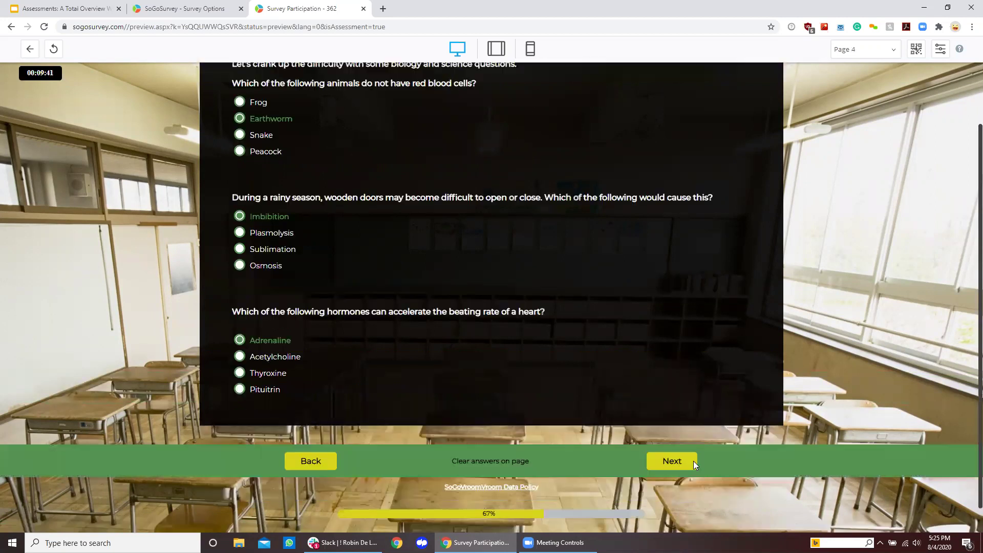
{"action": "left_click", "coordinate": [671, 447]}
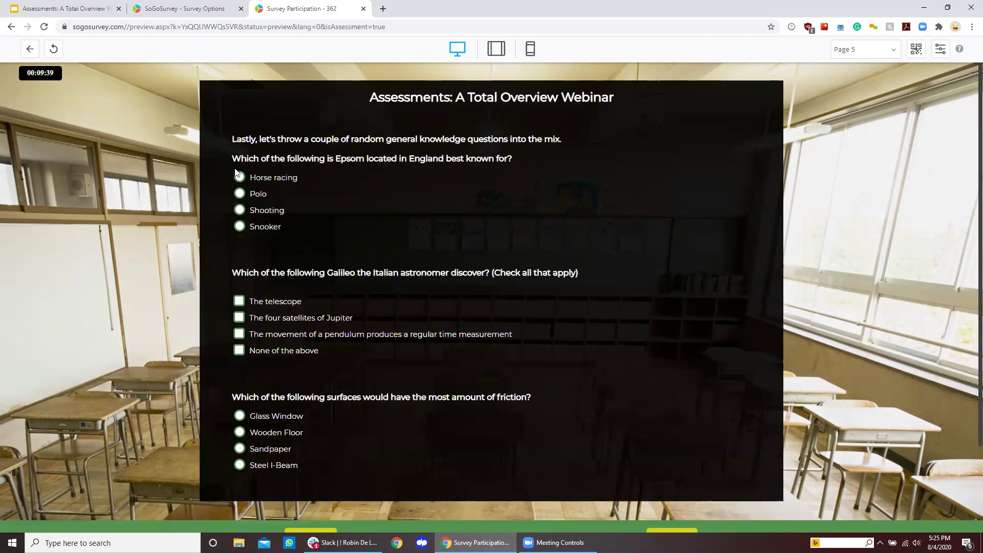
- Answer the general knowledge questions with Polo, the telescope, Jupiter's satellites and pendulum discoveries, and Sandpaper, and continue to the answer summary
{"action": "left_click", "coordinate": [252, 194]}
{"action": "left_click", "coordinate": [286, 301]}
{"action": "left_click", "coordinate": [286, 317]}
{"action": "left_click", "coordinate": [281, 334]}
{"action": "left_click", "coordinate": [279, 449]}
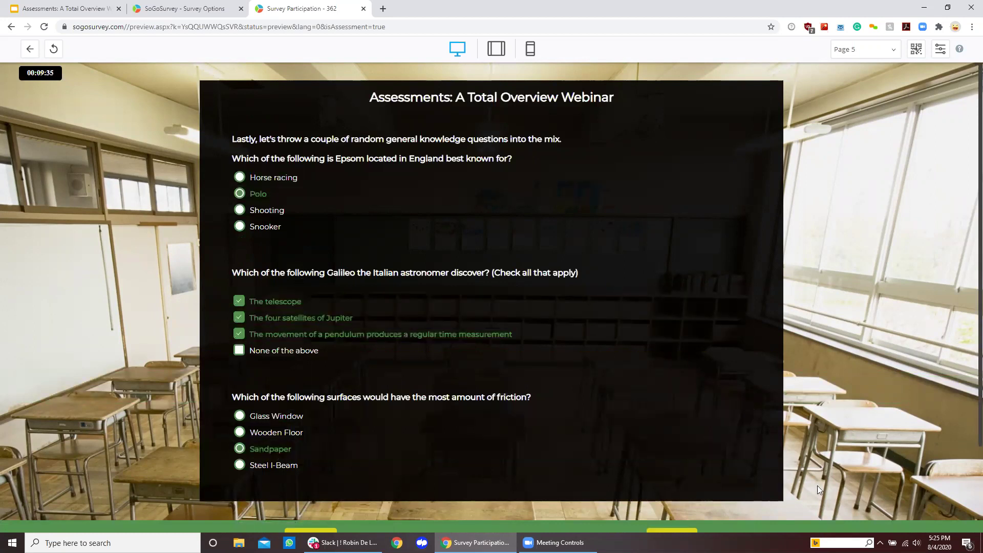
{"action": "scroll", "coordinate": [709, 467], "scroll_direction": "down", "scroll_amount": 3}
{"action": "left_click", "coordinate": [672, 433]}
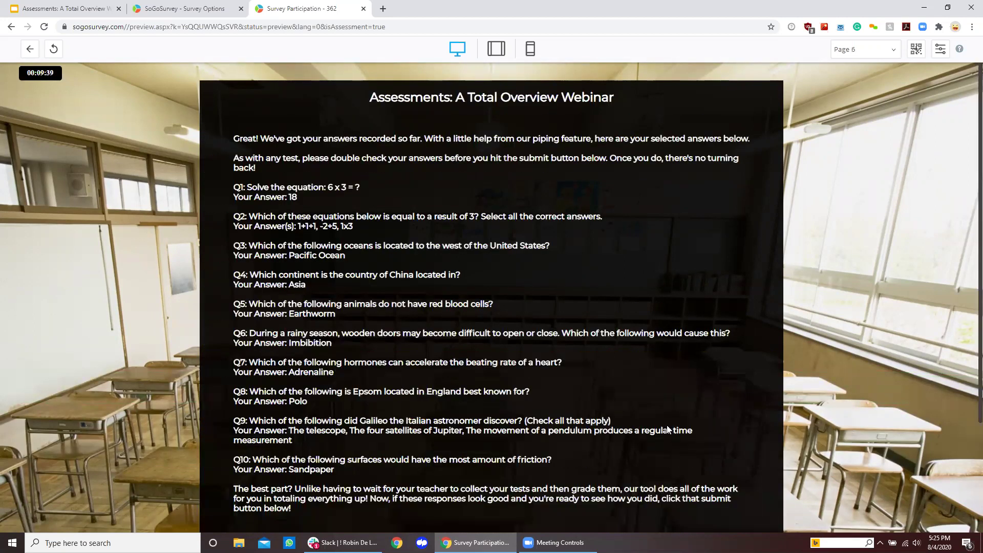
- Review the piped answers on the summary page and submit the test assessment
{"action": "scroll", "coordinate": [668, 429], "scroll_direction": "down", "scroll_amount": 1}
{"action": "scroll", "coordinate": [679, 393], "scroll_direction": "down", "scroll_amount": 1}
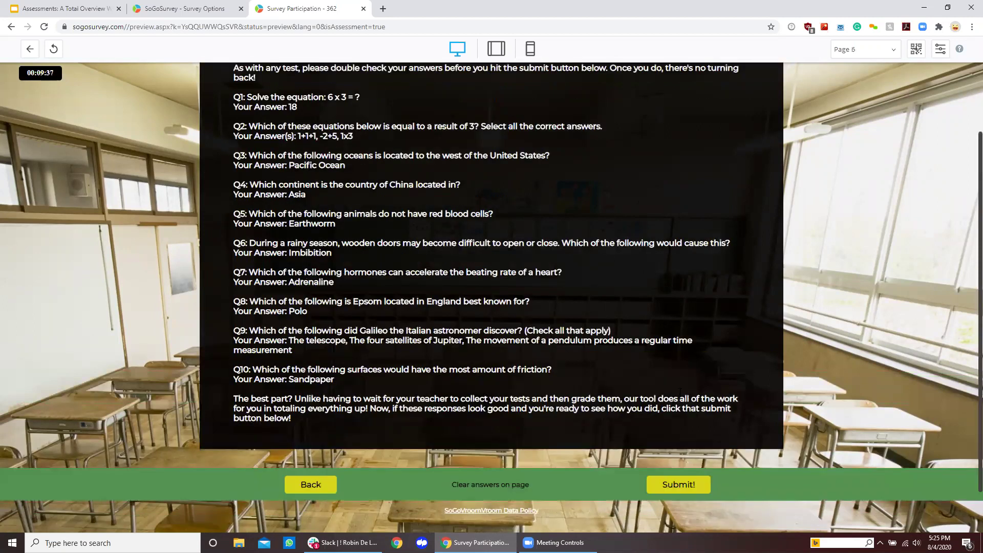
{"action": "left_click", "coordinate": [682, 483]}
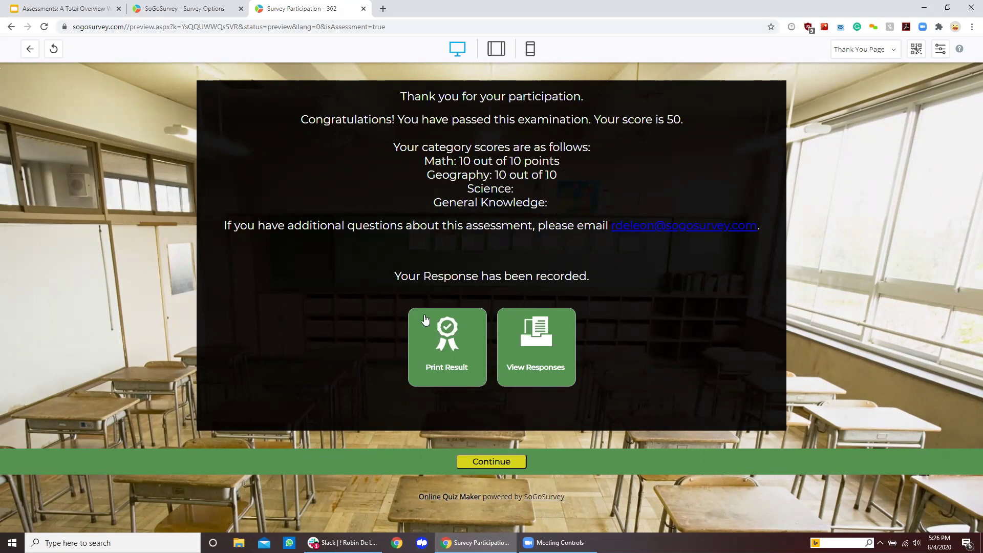
- Return to the Results Page settings, turn on the participant's category score graph and save
{"action": "left_click", "coordinate": [195, 9]}
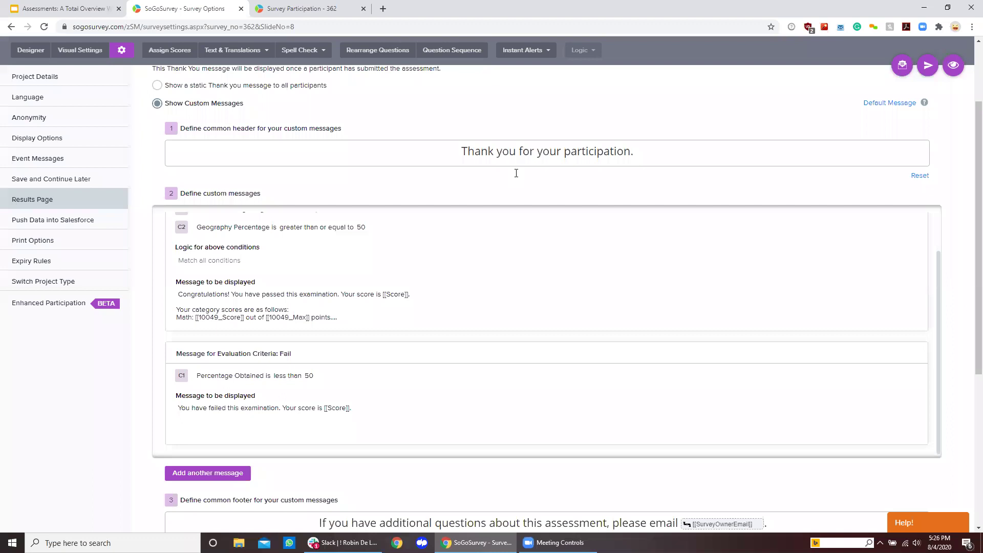
{"action": "scroll", "coordinate": [516, 173], "scroll_direction": "down", "scroll_amount": 5}
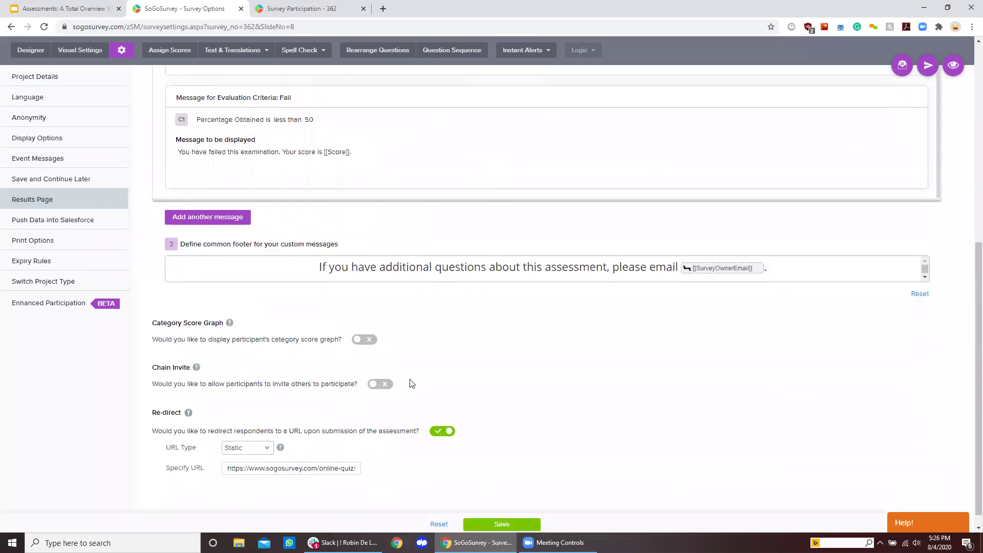
{"action": "scroll", "coordinate": [394, 364], "scroll_direction": "down", "scroll_amount": 1}
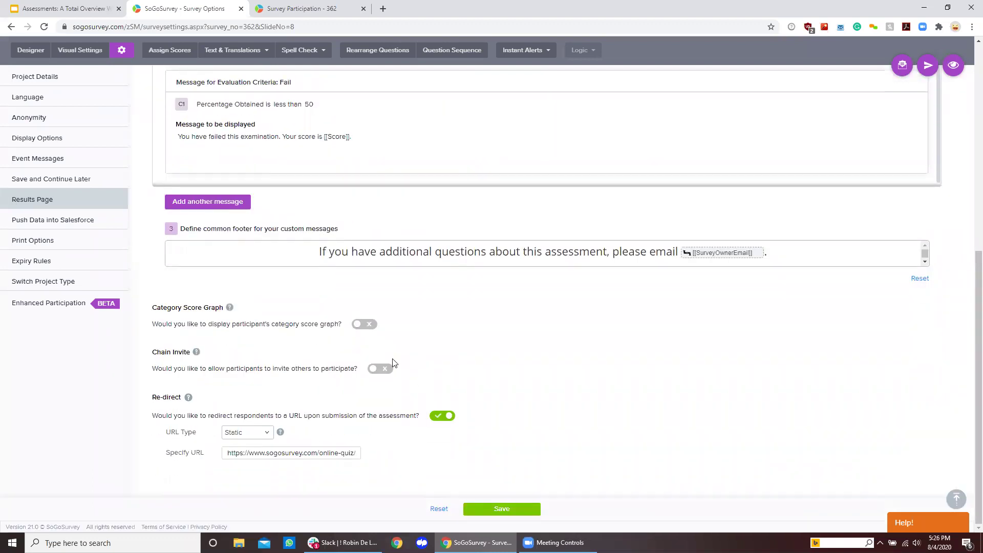
{"action": "left_click", "coordinate": [365, 326]}
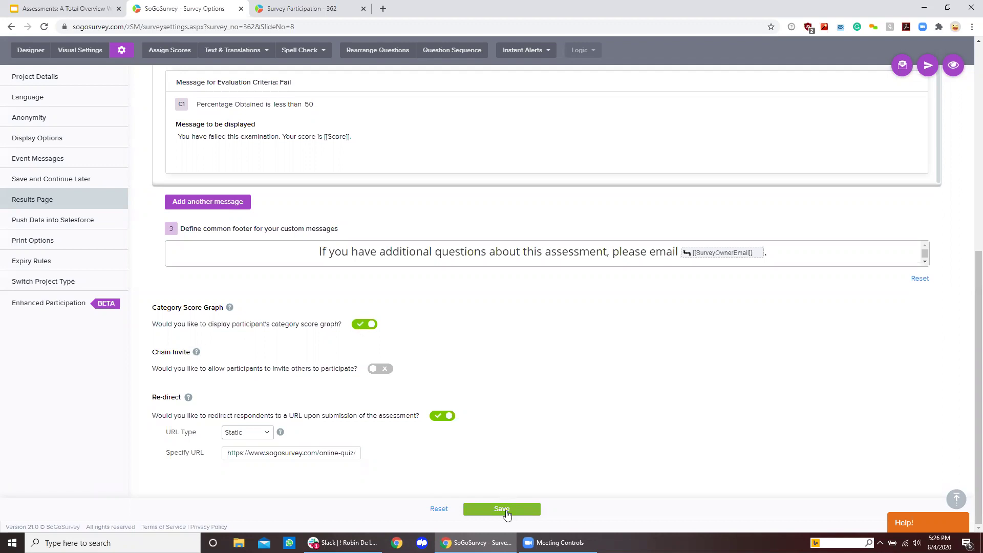
{"action": "left_click", "coordinate": [505, 510]}
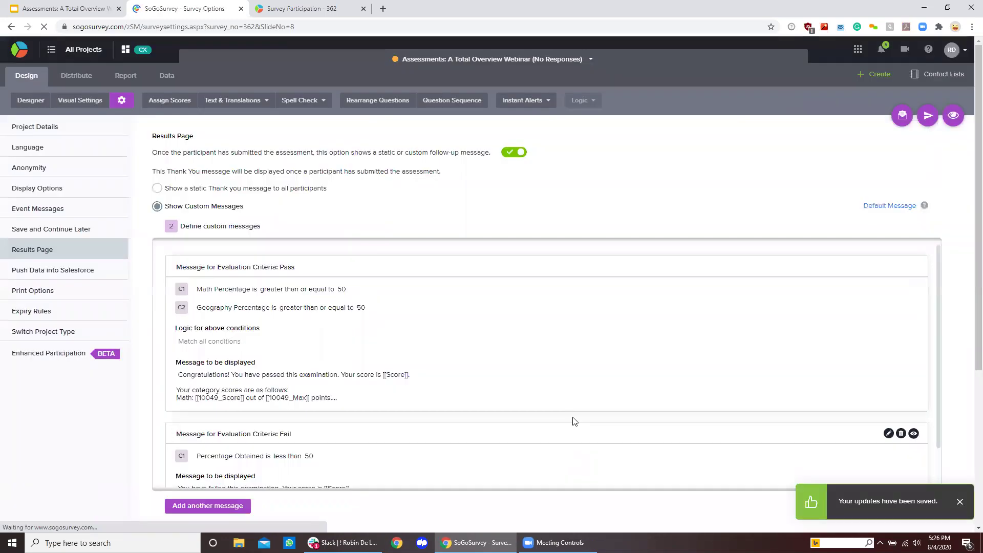
- Open the assessment preview, confirm the captcha and continue to the math page
{"action": "left_click", "coordinate": [956, 116]}
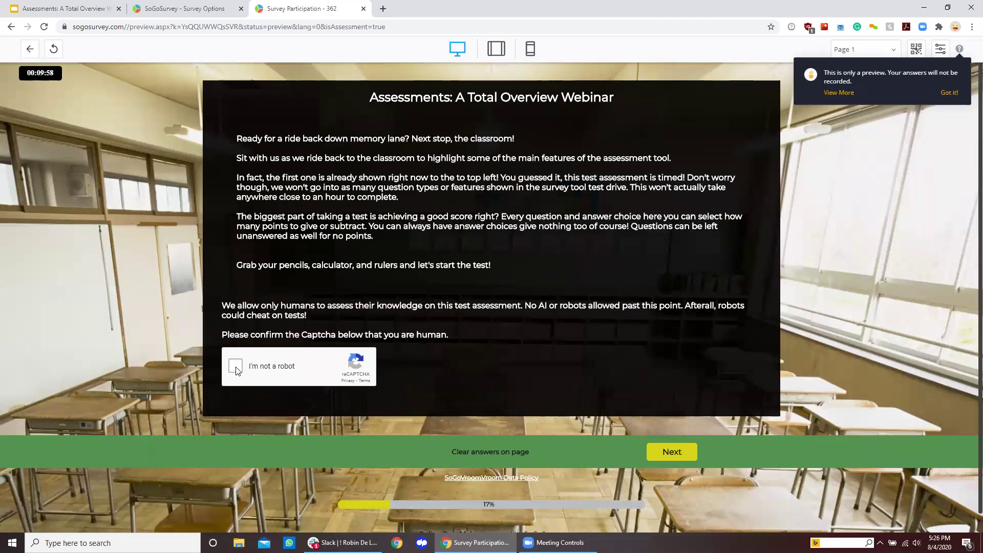
{"action": "left_click", "coordinate": [236, 366]}
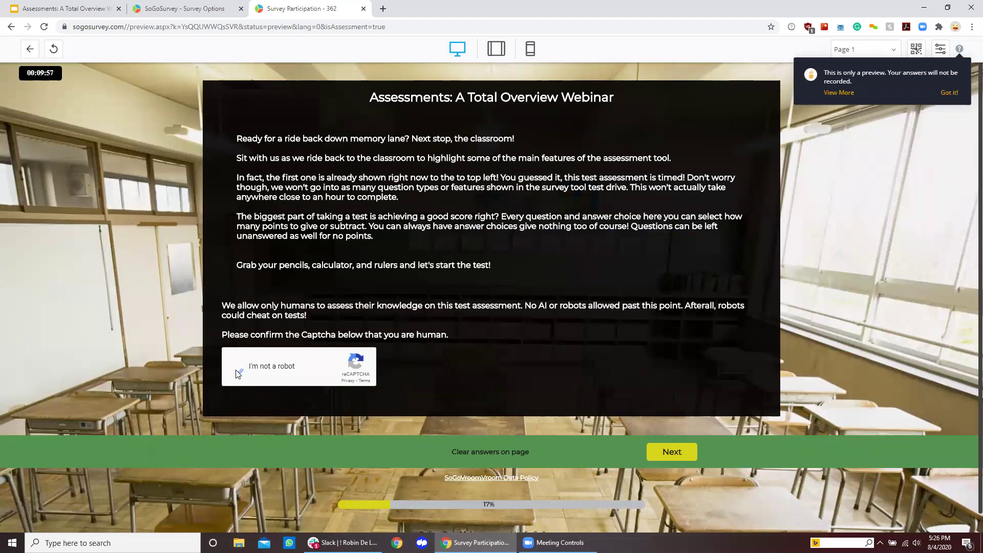
{"action": "left_click", "coordinate": [684, 455]}
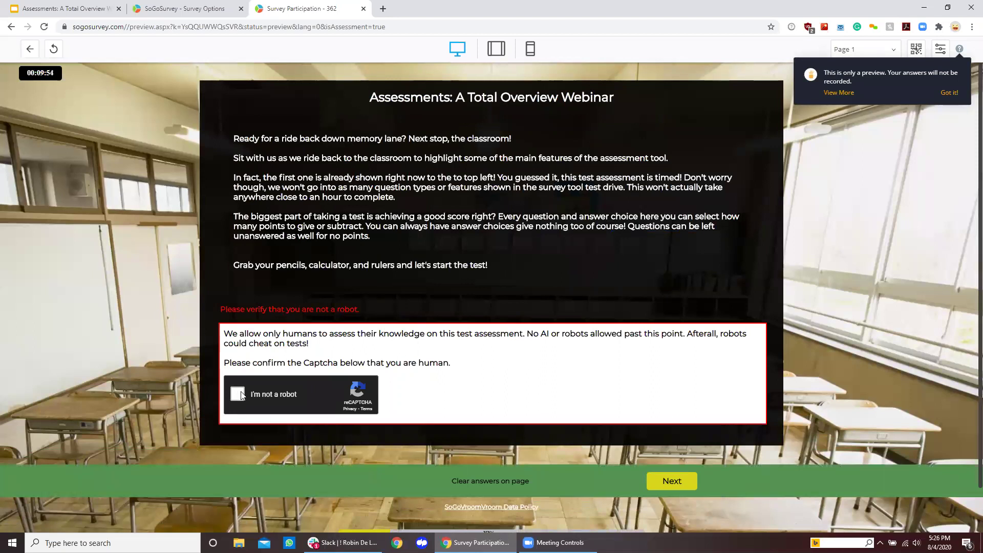
{"action": "left_click", "coordinate": [241, 392]}
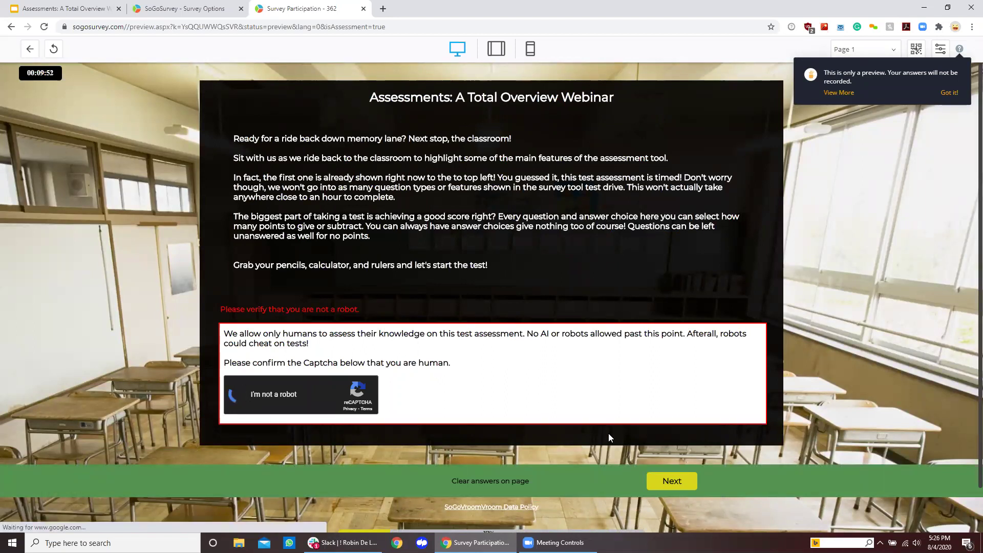
{"action": "left_click", "coordinate": [675, 482]}
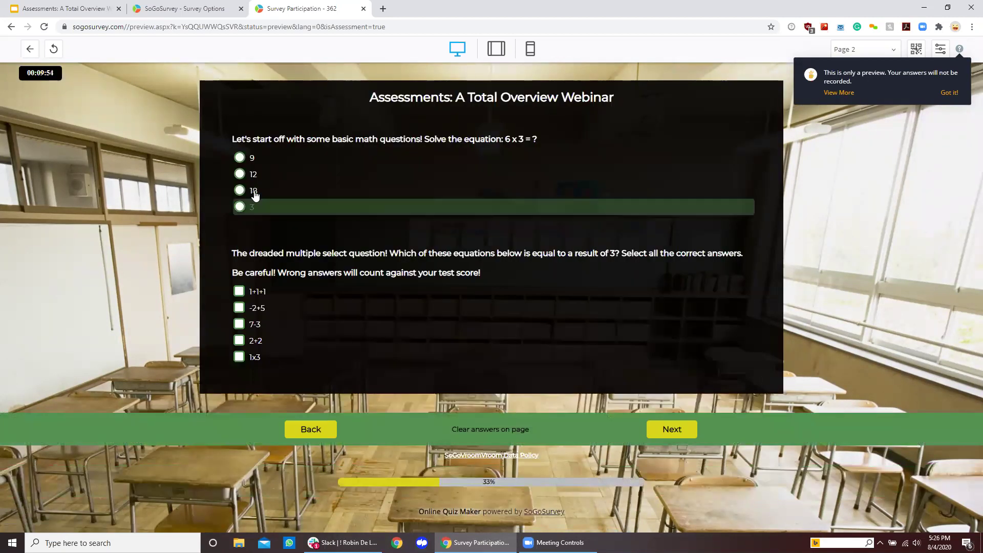
- Answer the math questions with 18 and with 1+1+1, 7-3 and 2+2, and continue to the geography page
{"action": "left_click", "coordinate": [254, 192]}
{"action": "left_click", "coordinate": [257, 292]}
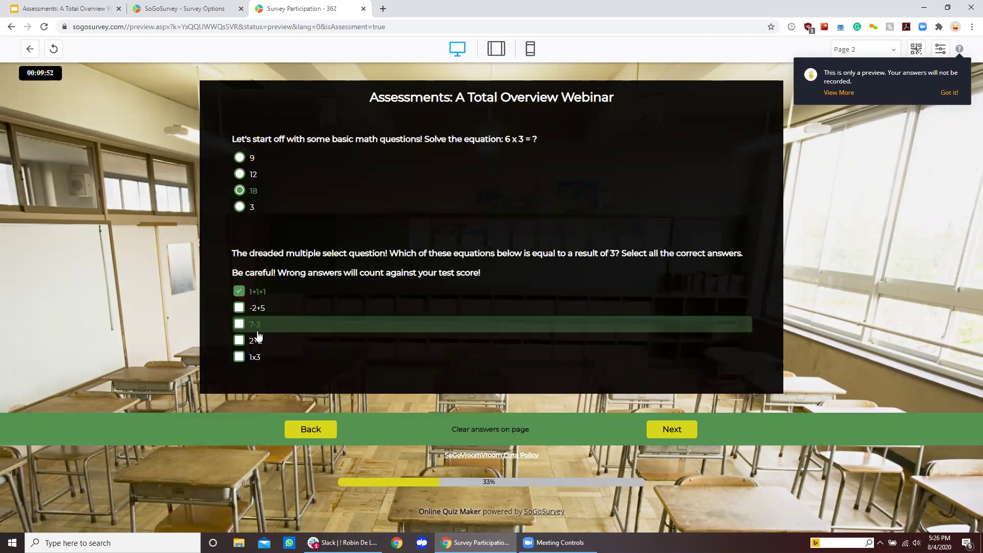
{"action": "left_click", "coordinate": [266, 325]}
{"action": "left_click", "coordinate": [262, 342]}
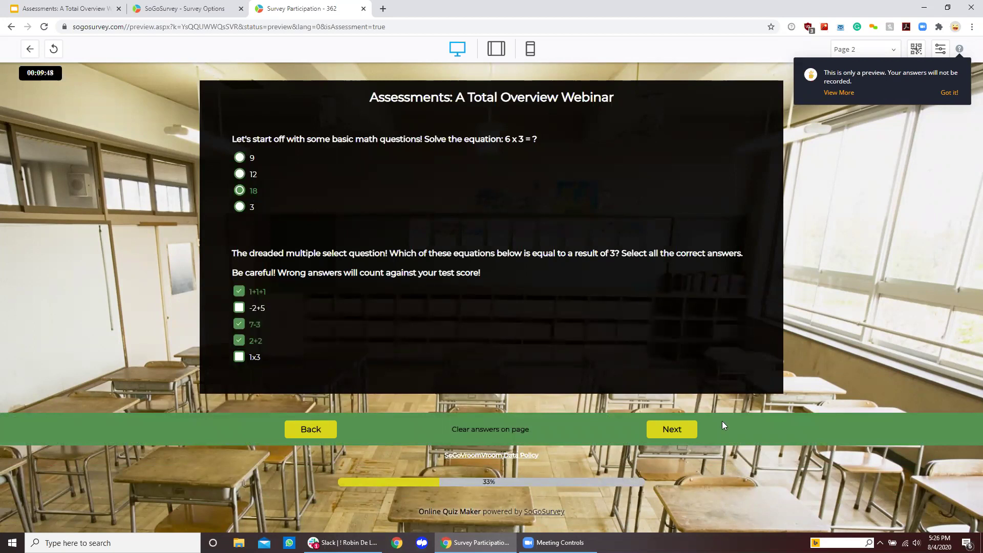
{"action": "left_click", "coordinate": [672, 428]}
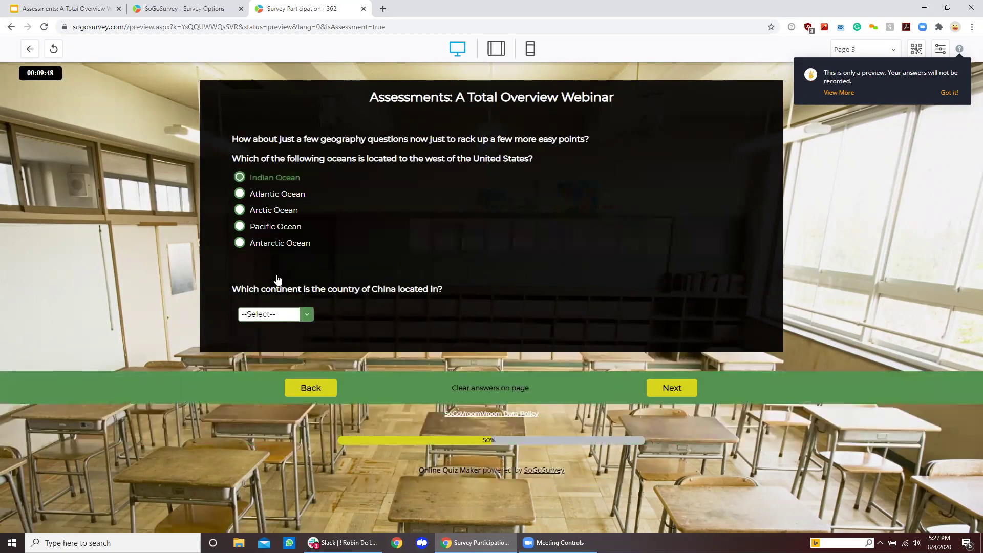
- Answer the geography questions with Indian Ocean and Asia, and continue to the science page
{"action": "left_click", "coordinate": [289, 314]}
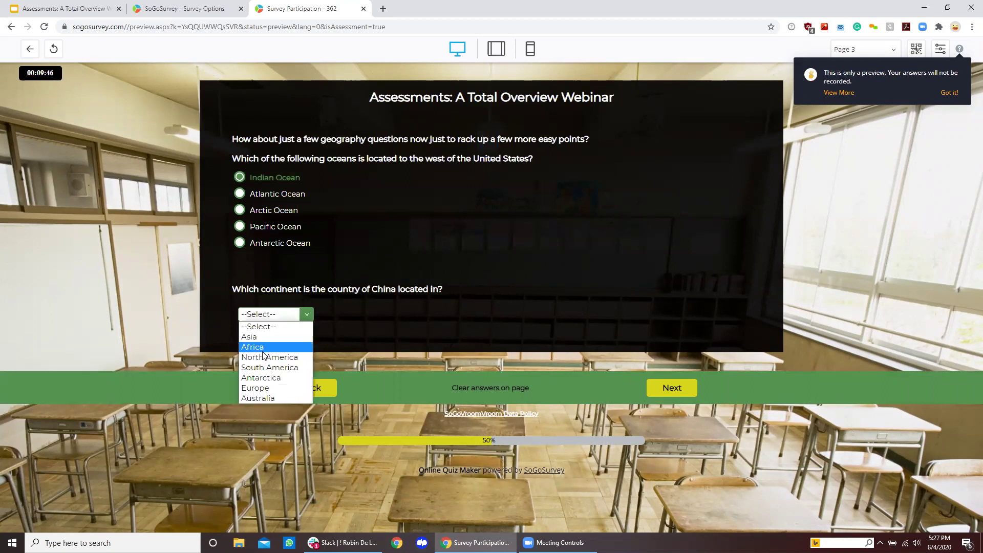
{"action": "left_click", "coordinate": [273, 337]}
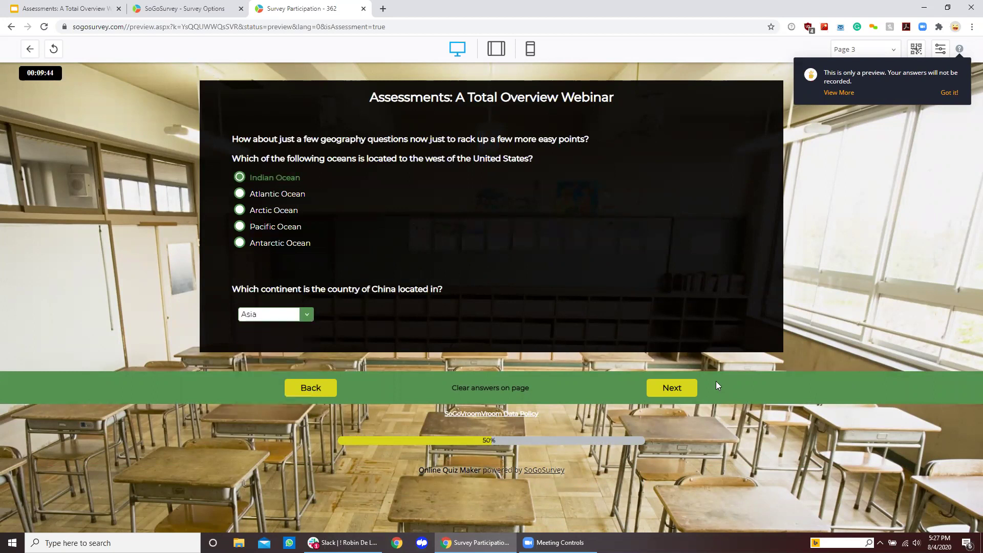
{"action": "left_click", "coordinate": [673, 388]}
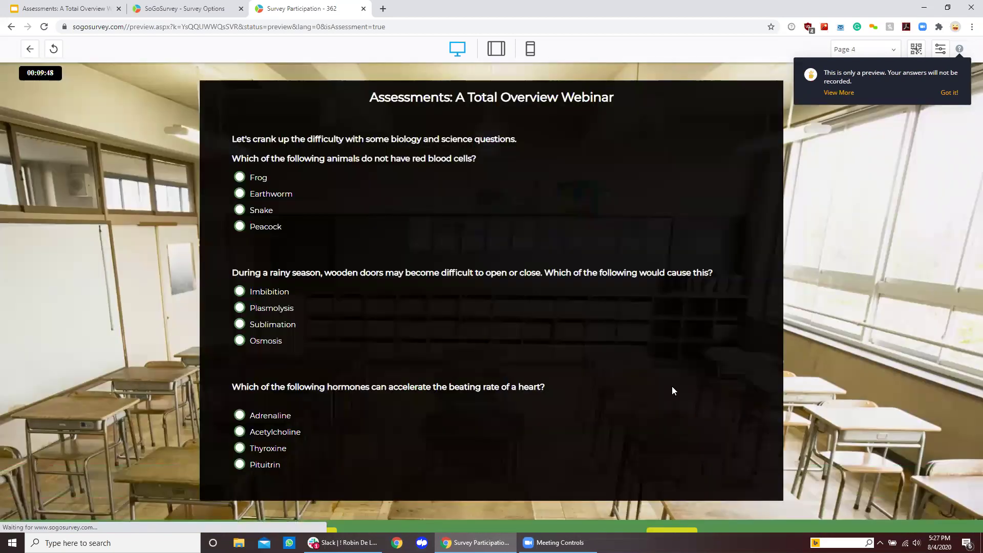
- Answer the science questions with Peacock, Plasmolysis and Adrenaline, and continue to the general knowledge page
{"action": "left_click", "coordinate": [314, 226]}
{"action": "left_click", "coordinate": [338, 309]}
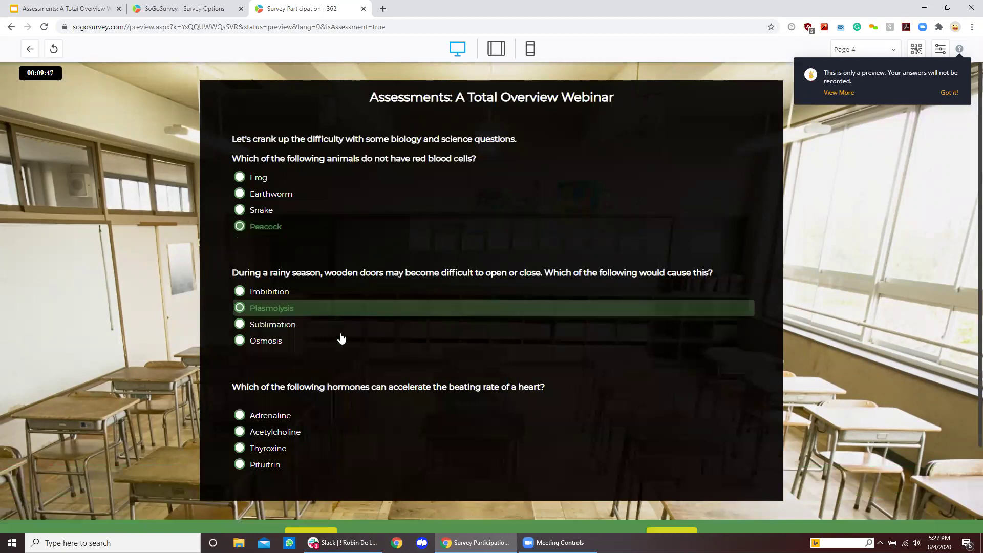
{"action": "left_click", "coordinate": [294, 421]}
{"action": "scroll", "coordinate": [800, 498], "scroll_direction": "down", "scroll_amount": 2}
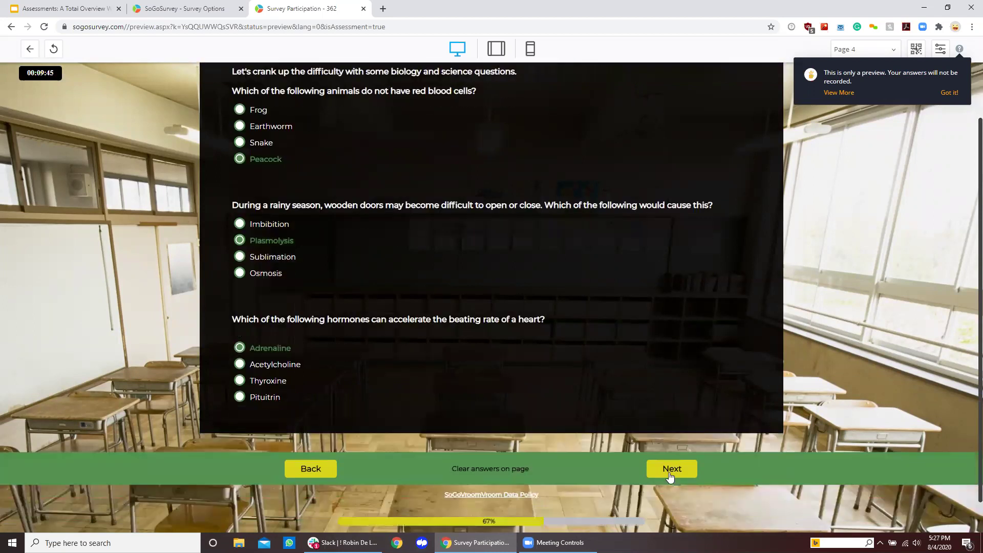
{"action": "left_click", "coordinate": [671, 469]}
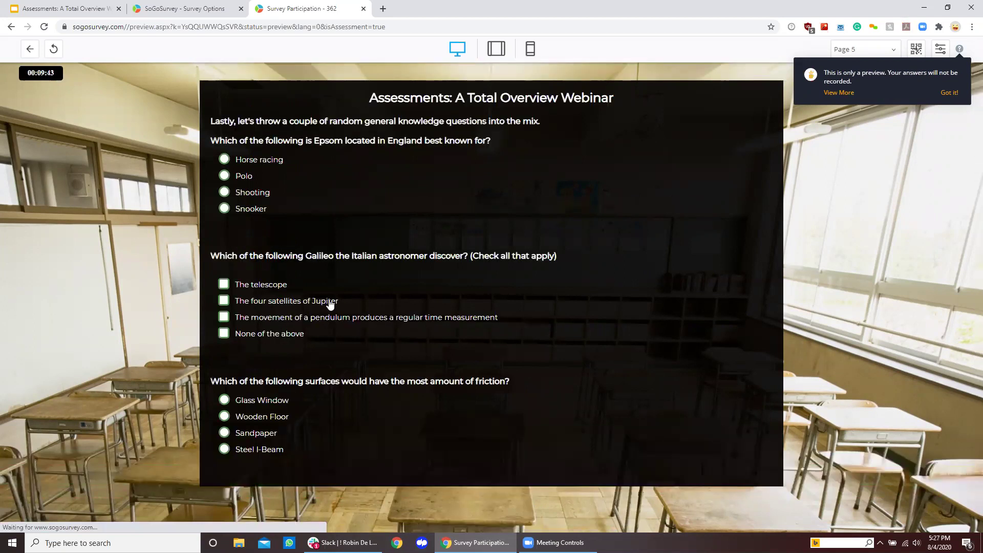
- Answer the general knowledge questions with Polo, the telescope, Jupiter's satellites and pendulum discoveries, and Glass Window, and continue to the answer summary
{"action": "left_click", "coordinate": [259, 194]}
{"action": "left_click", "coordinate": [266, 303]}
{"action": "left_click", "coordinate": [262, 318]}
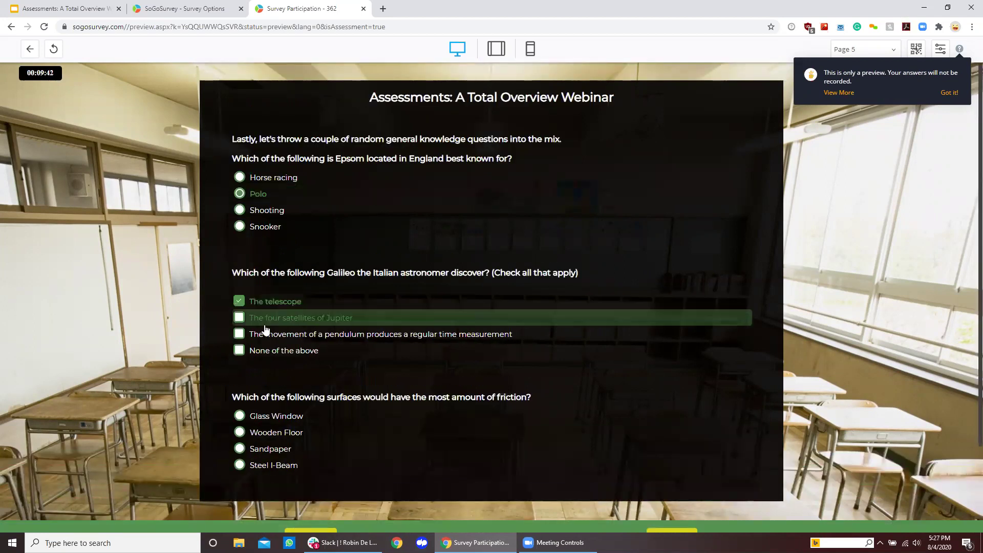
{"action": "left_click", "coordinate": [265, 334]}
{"action": "left_click", "coordinate": [266, 415]}
{"action": "scroll", "coordinate": [689, 430], "scroll_direction": "down", "scroll_amount": 2}
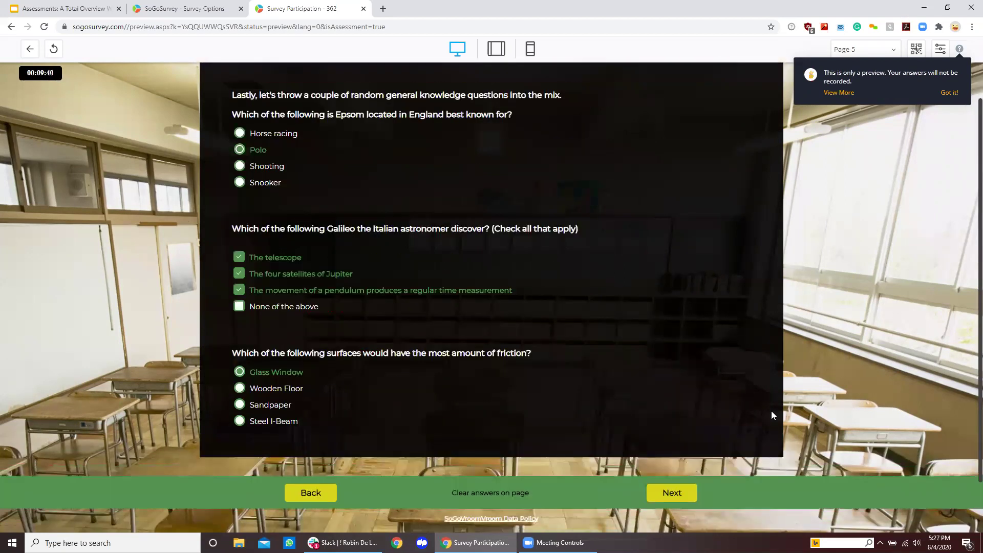
{"action": "left_click", "coordinate": [667, 446]}
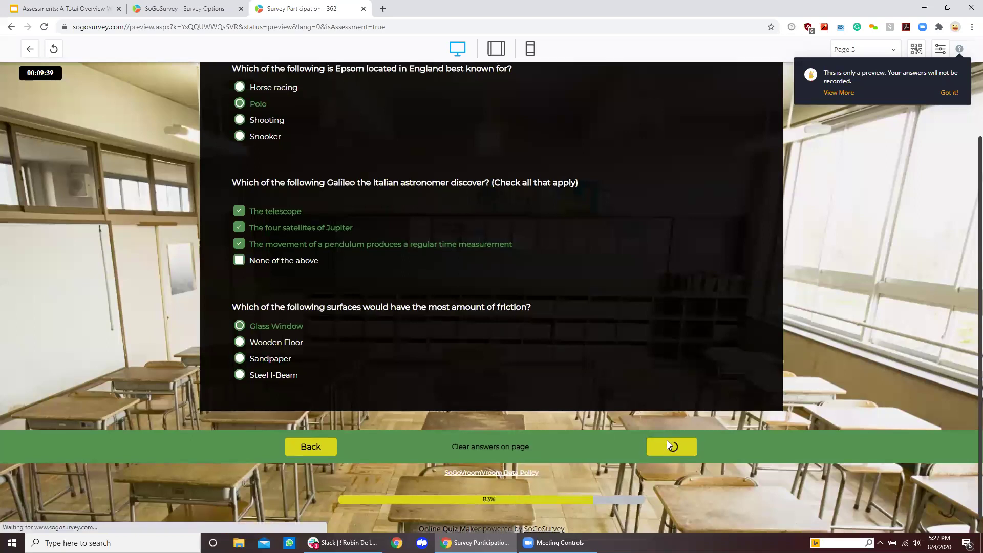
- Submit the test assessment from the answer summary and view the category scores and score graph on the results page
{"action": "scroll", "coordinate": [671, 466], "scroll_direction": "down", "scroll_amount": 2}
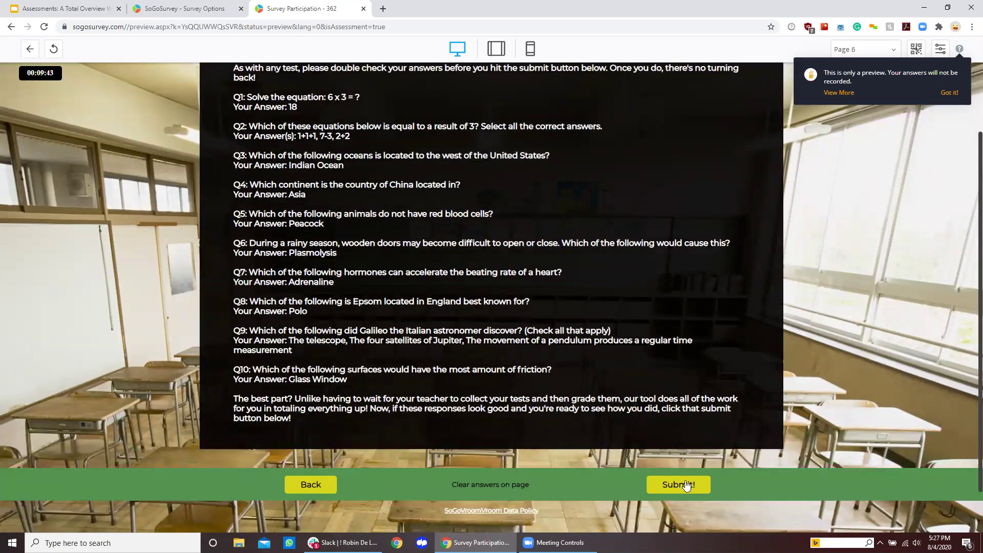
{"action": "left_click", "coordinate": [681, 486]}
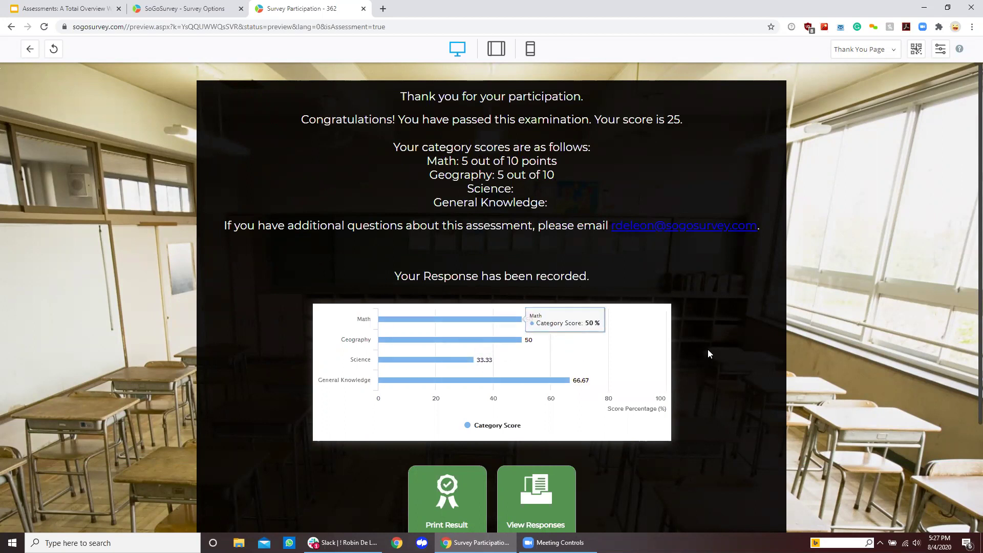
{"action": "scroll", "coordinate": [707, 350], "scroll_direction": "down", "scroll_amount": 1}
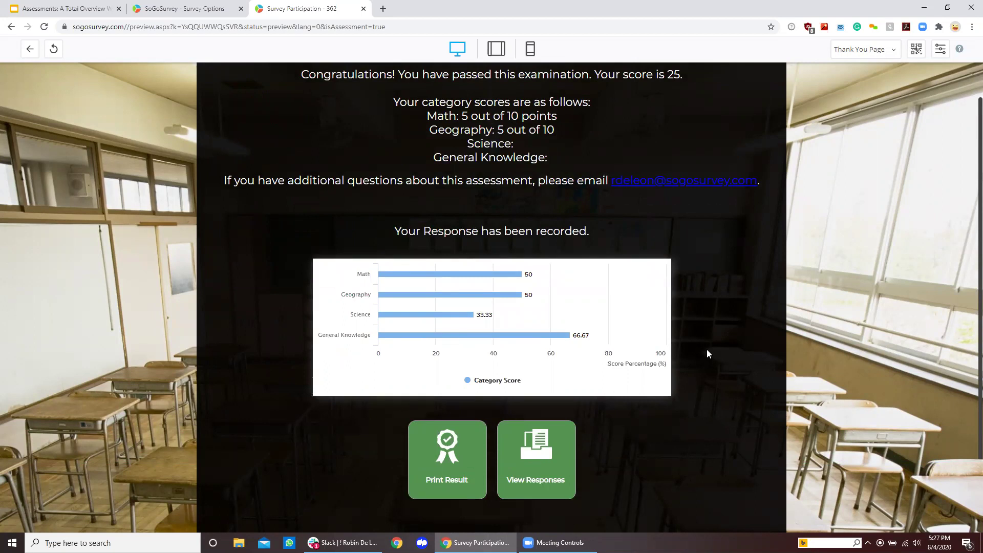
- Return to the Results Page settings to look them over, and view the assessment's distribution options
{"action": "left_click", "coordinate": [194, 4]}
{"action": "scroll", "coordinate": [449, 306], "scroll_direction": "down", "scroll_amount": 8}
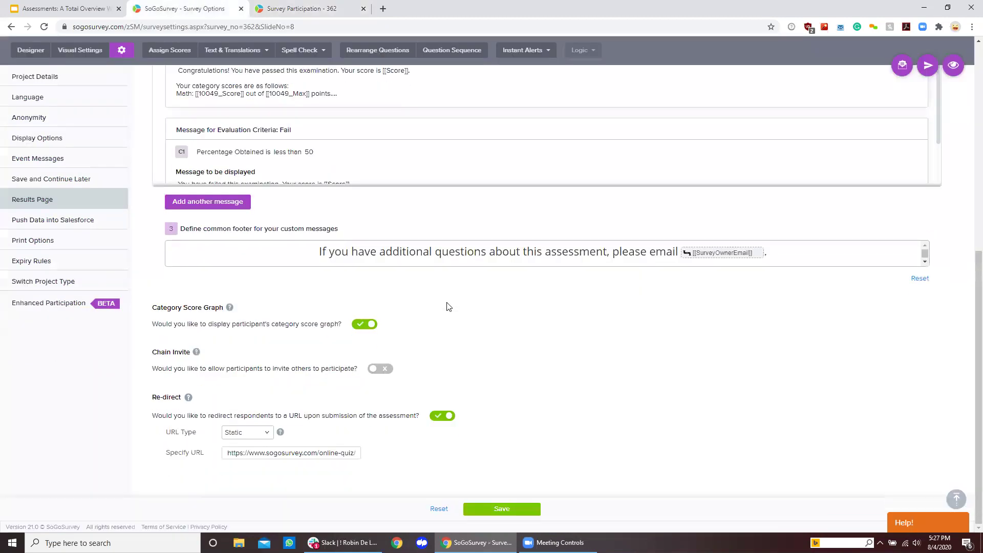
{"action": "scroll", "coordinate": [448, 307], "scroll_direction": "up", "scroll_amount": 10}
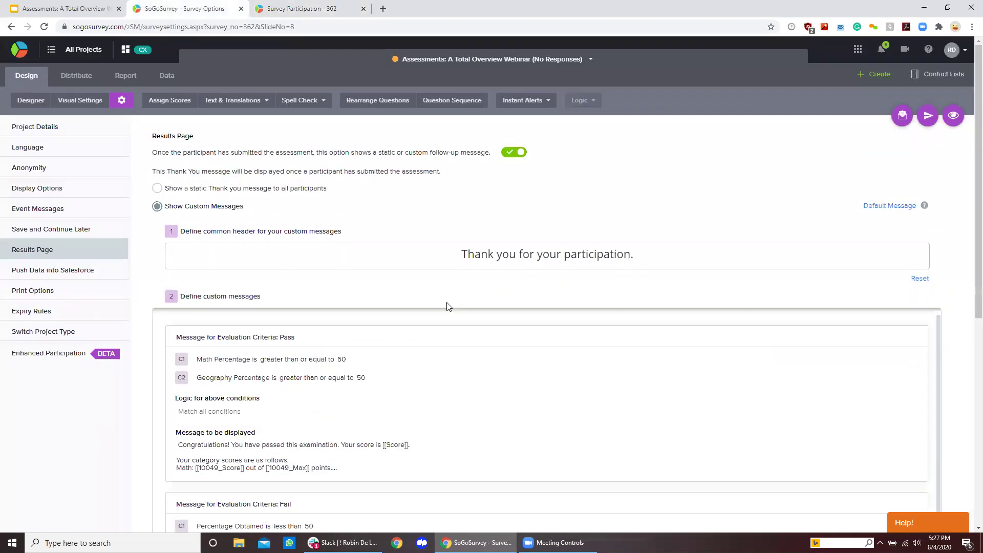
{"action": "left_click", "coordinate": [76, 76]}
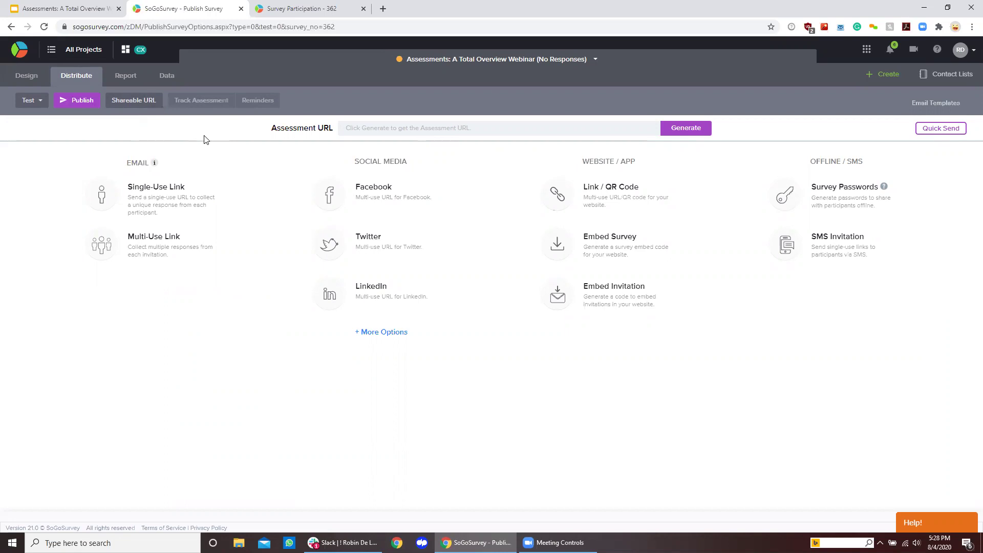
- Open the reports of the Assessments: A Total Overview Webinar project that has responses and start an Individual raw data report
{"action": "left_click", "coordinate": [32, 56]}
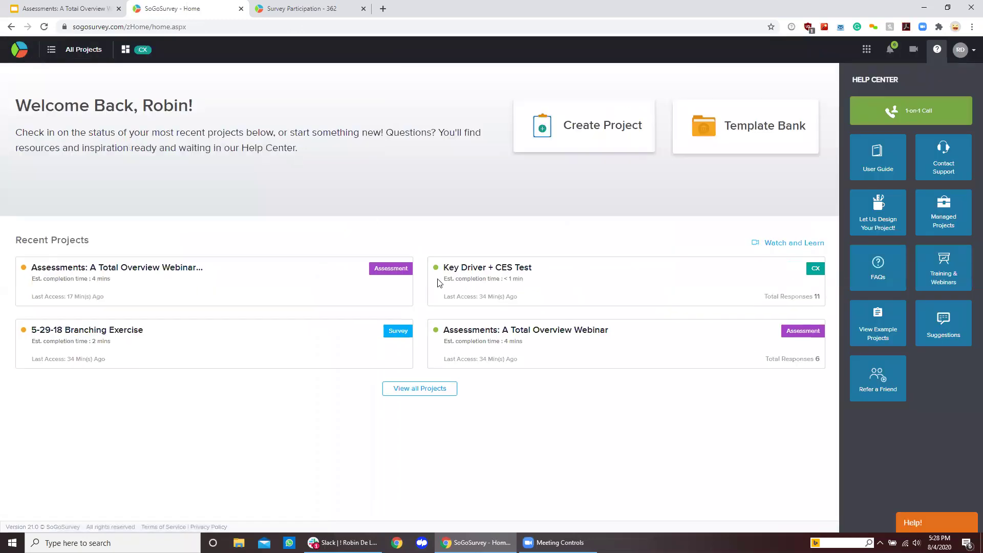
{"action": "mouse_move", "coordinate": [592, 368]}
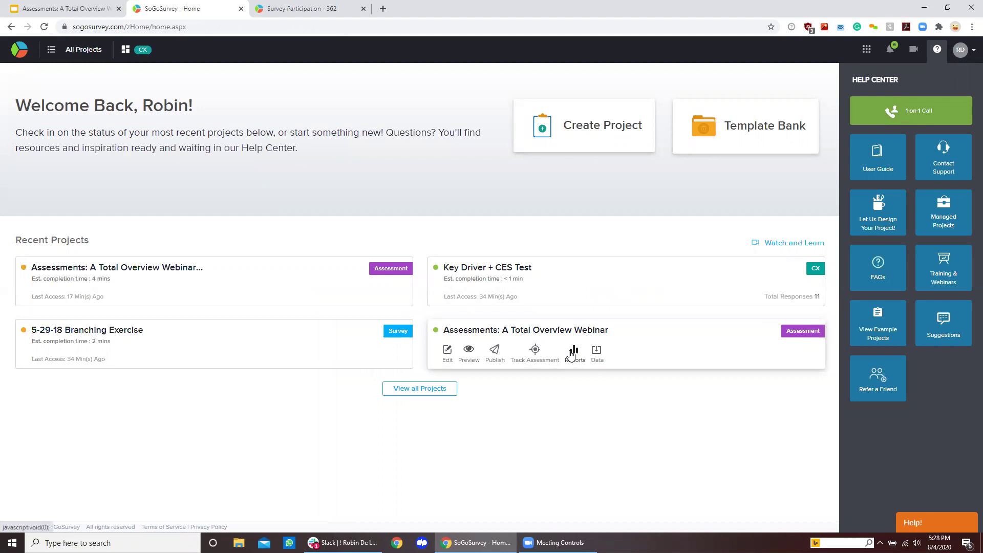
{"action": "left_click", "coordinate": [572, 354]}
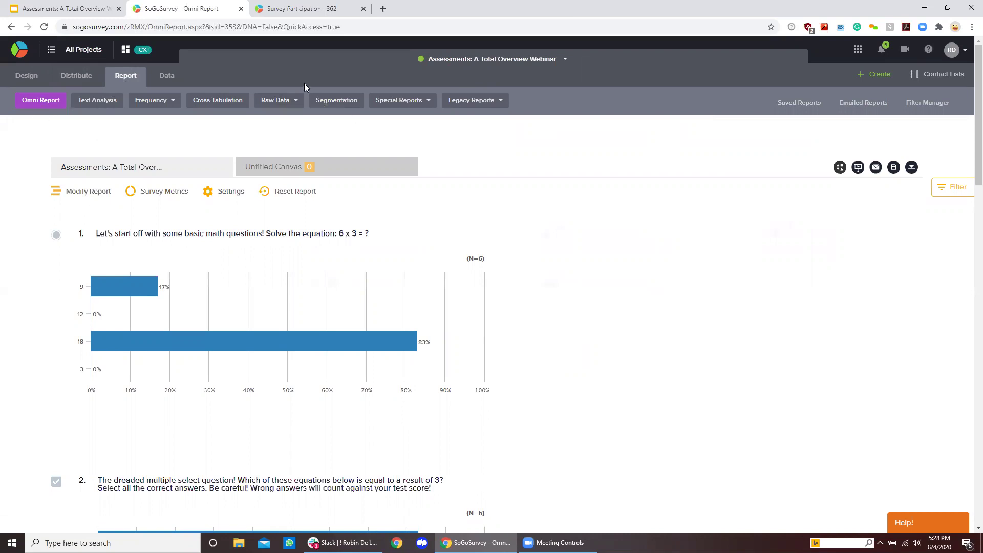
{"action": "left_click", "coordinate": [281, 100]}
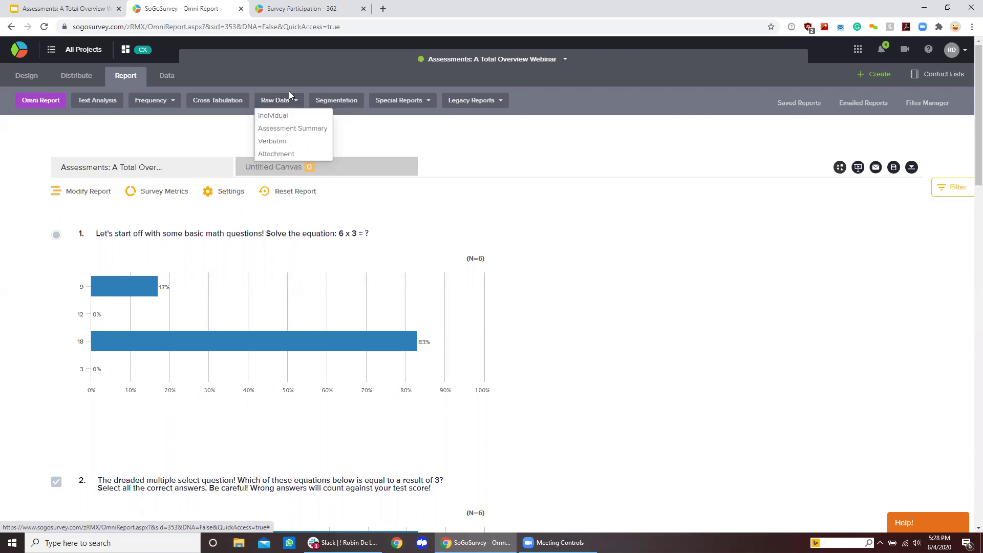
{"action": "left_click", "coordinate": [283, 121]}
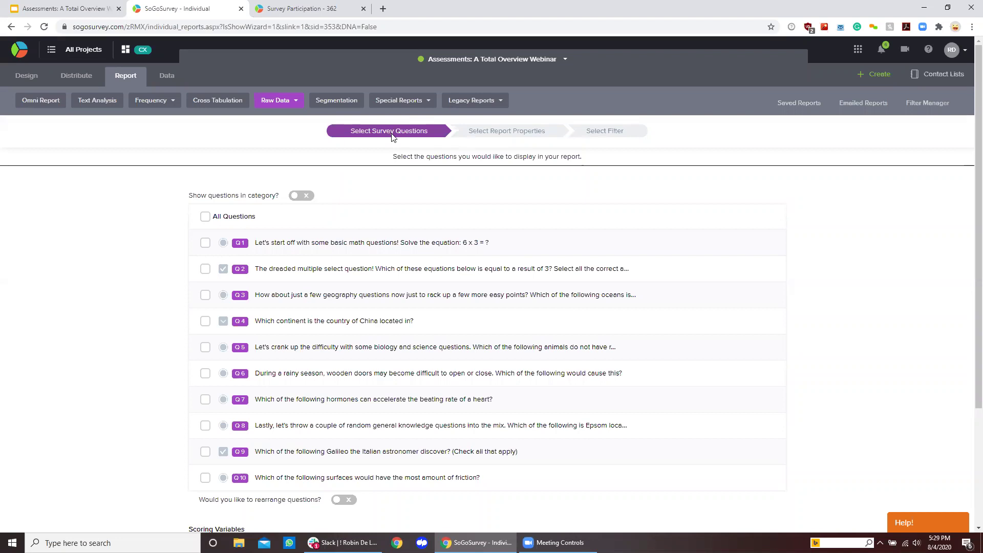
- Select all ungrouped questions for the report and look over the available scoring variables
{"action": "left_click", "coordinate": [204, 216]}
{"action": "scroll", "coordinate": [205, 221], "scroll_direction": "down", "scroll_amount": 1}
{"action": "scroll", "coordinate": [205, 224], "scroll_direction": "down", "scroll_amount": 2}
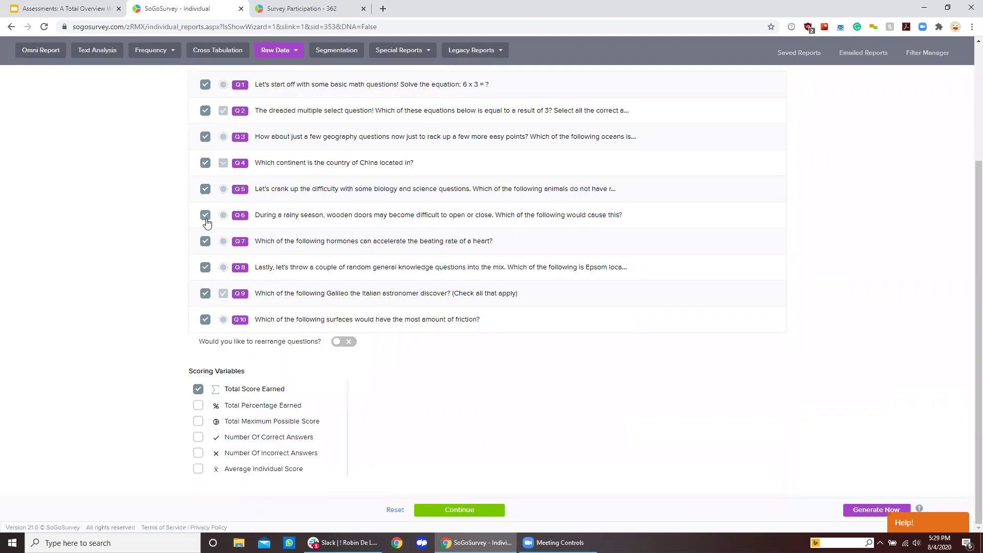
{"action": "scroll", "coordinate": [207, 223], "scroll_direction": "up", "scroll_amount": 3}
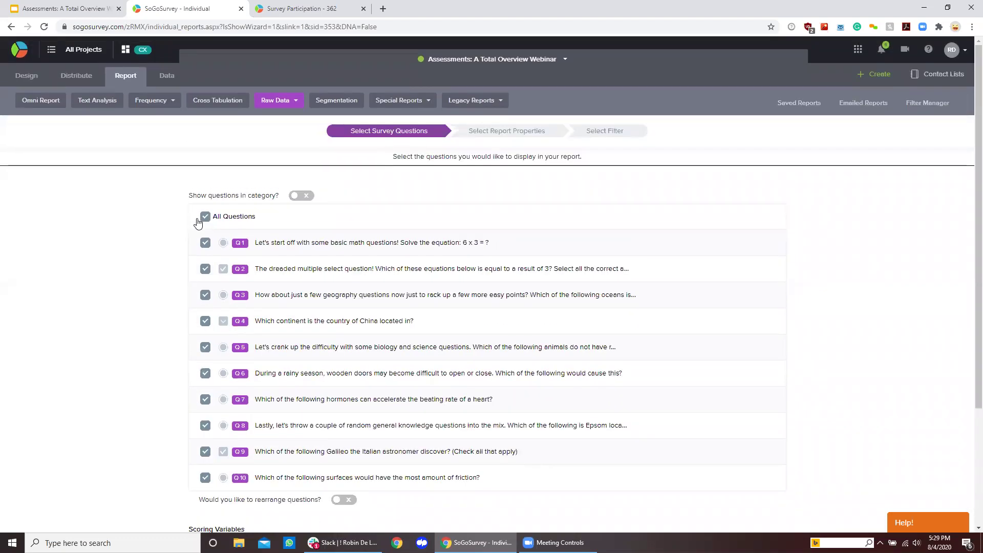
- Show the report's questions grouped by category and include all of them
{"action": "left_click", "coordinate": [302, 197]}
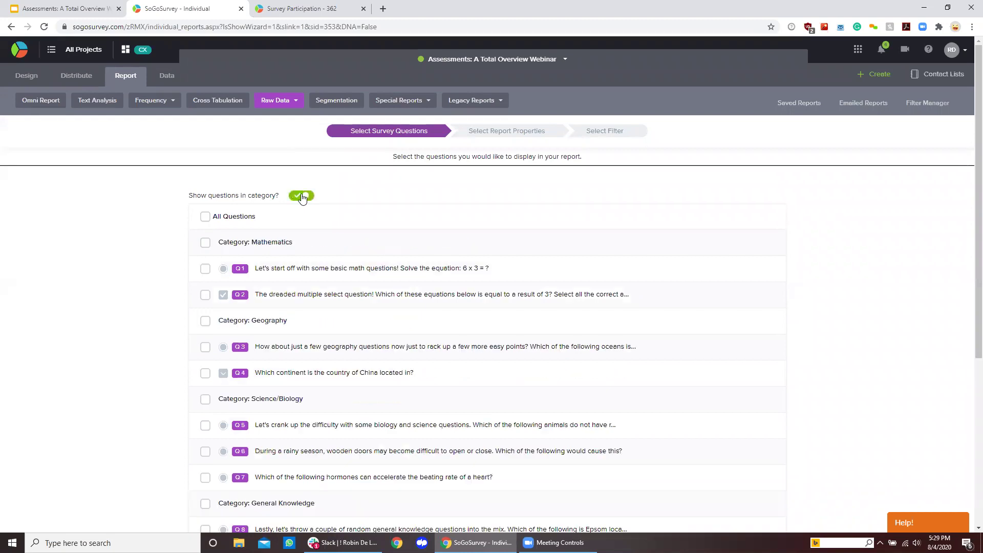
{"action": "scroll", "coordinate": [260, 243], "scroll_direction": "down", "scroll_amount": 2}
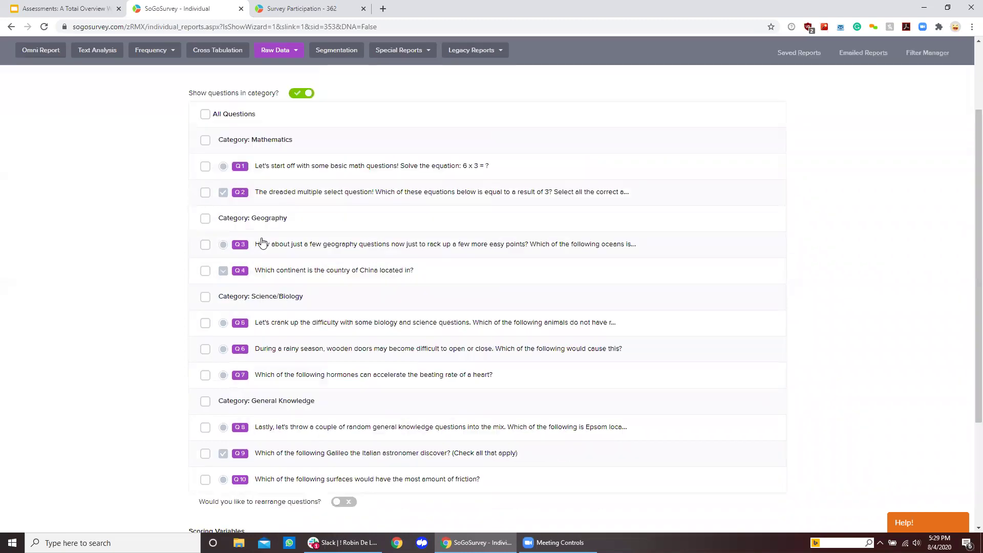
{"action": "scroll", "coordinate": [264, 242], "scroll_direction": "down", "scroll_amount": 1}
{"action": "scroll", "coordinate": [264, 243], "scroll_direction": "up", "scroll_amount": 1}
{"action": "left_click", "coordinate": [206, 119]}
- Add total percentage, total maximum possible score, number of correct and incorrect answers, and average individual score as scoring variables
{"action": "scroll", "coordinate": [207, 118], "scroll_direction": "down", "scroll_amount": 3}
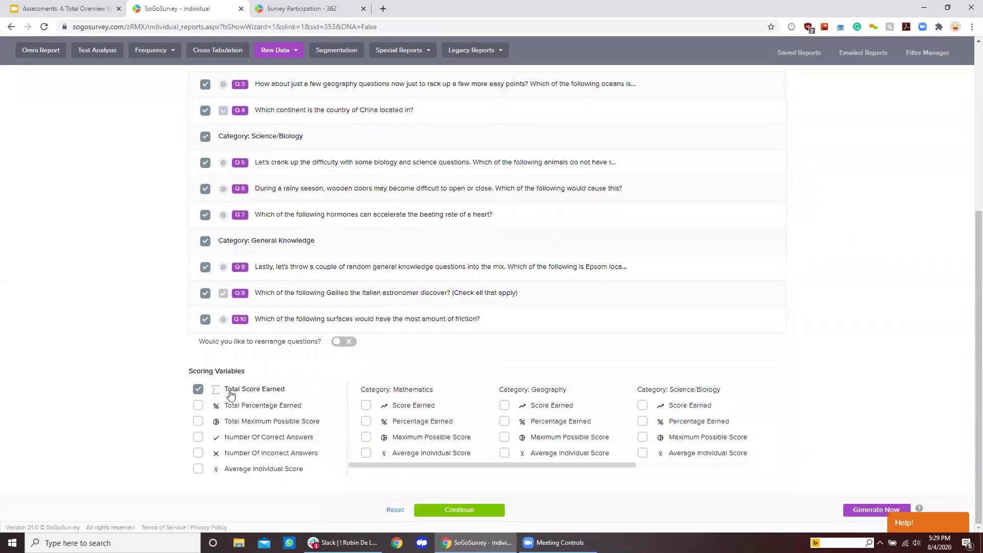
{"action": "left_click", "coordinate": [199, 405]}
{"action": "left_click", "coordinate": [198, 420]}
{"action": "left_click", "coordinate": [198, 437]}
{"action": "left_click", "coordinate": [198, 452]}
{"action": "left_click", "coordinate": [198, 468]}
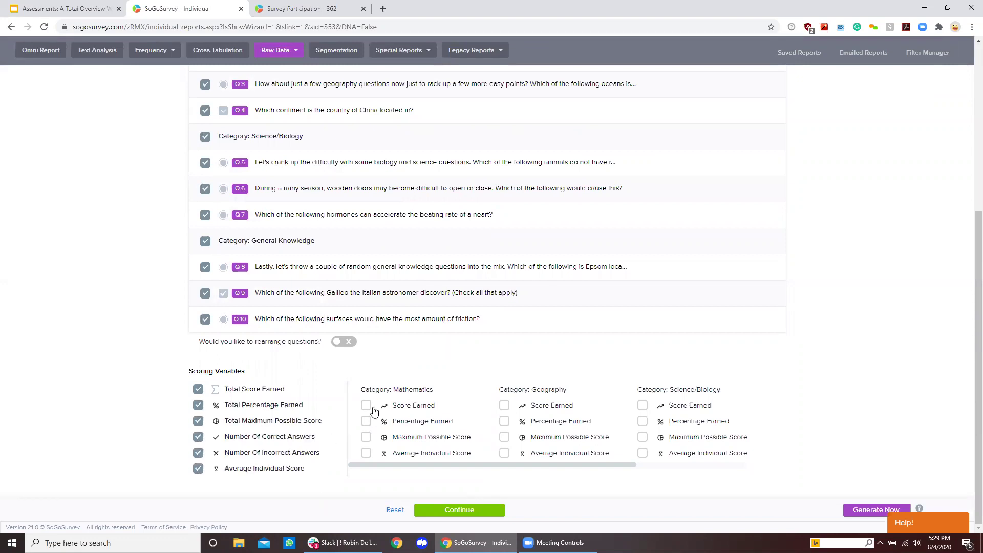
- Include score earned, percentage earned, maximum possible score and average individual score for the Mathematics category
{"action": "left_click", "coordinate": [366, 405]}
{"action": "left_click", "coordinate": [366, 421]}
{"action": "left_click", "coordinate": [366, 437]}
{"action": "left_click", "coordinate": [366, 455]}
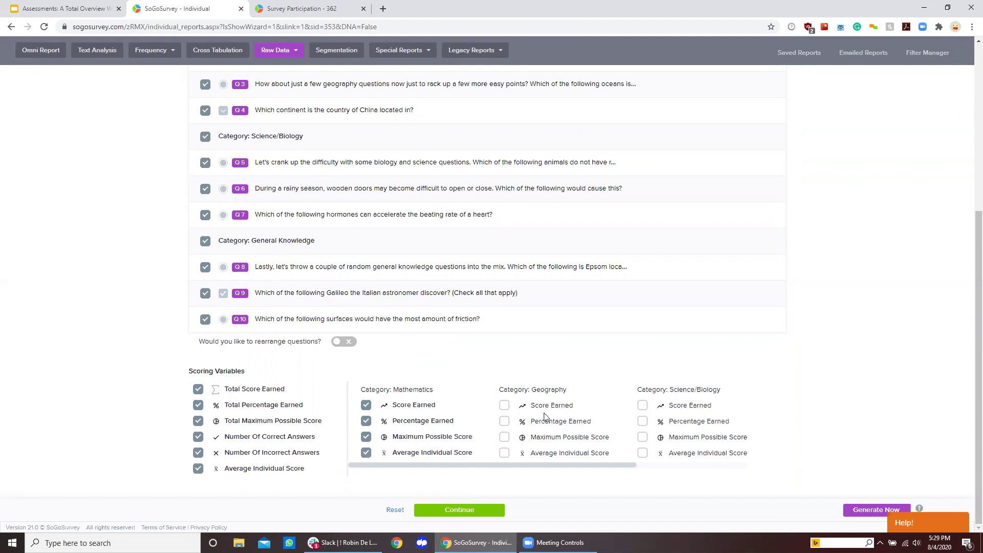
- Include score earned, percentage earned, maximum possible score and average individual score for the Geography category
{"action": "left_click", "coordinate": [505, 405]}
{"action": "left_click", "coordinate": [504, 421]}
{"action": "left_click", "coordinate": [505, 437]}
{"action": "left_click", "coordinate": [505, 453]}
- Include score earned, percentage earned, maximum possible score and average individual score for the Science/Biology and General Knowledge categories
{"action": "left_click_drag", "start_coordinate": [504, 463], "coordinate": [623, 470]}
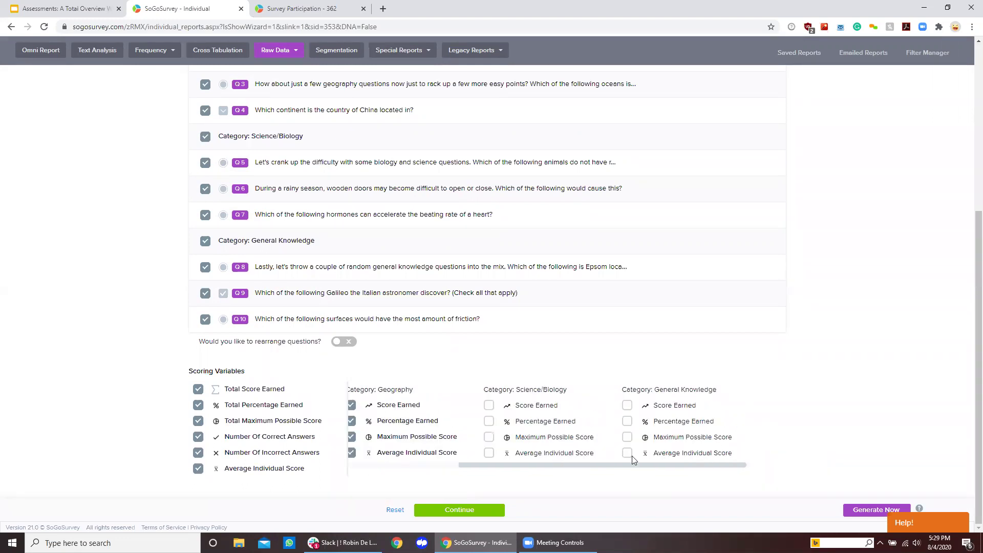
{"action": "left_click", "coordinate": [532, 405]}
{"action": "left_click", "coordinate": [538, 421]}
{"action": "left_click", "coordinate": [541, 436]}
{"action": "left_click", "coordinate": [542, 453]}
{"action": "left_click", "coordinate": [684, 405]}
{"action": "left_click", "coordinate": [684, 421]}
{"action": "left_click", "coordinate": [665, 437]}
{"action": "left_click", "coordinate": [659, 454]}
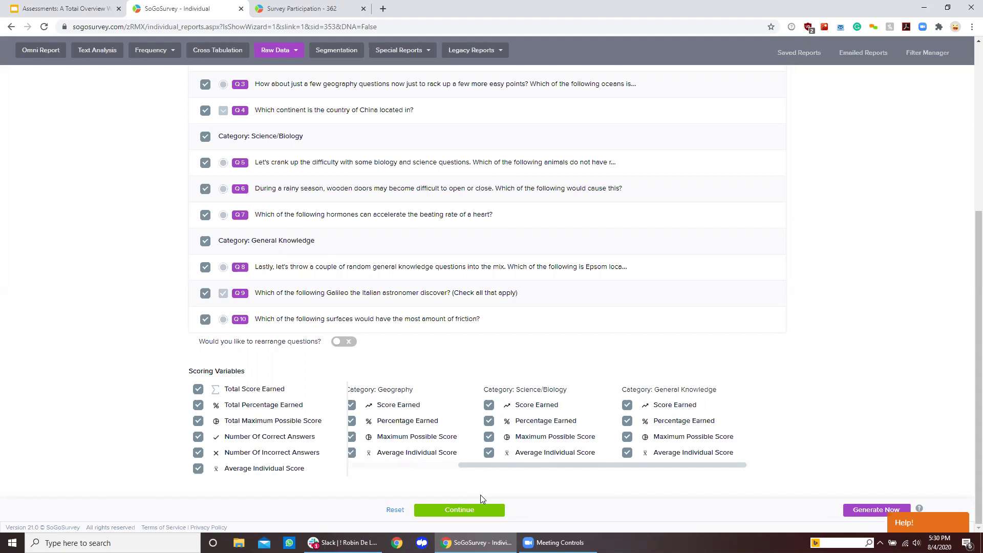
- Keep the default report properties, apply no filter, and generate the Individual report
{"action": "left_click", "coordinate": [481, 510]}
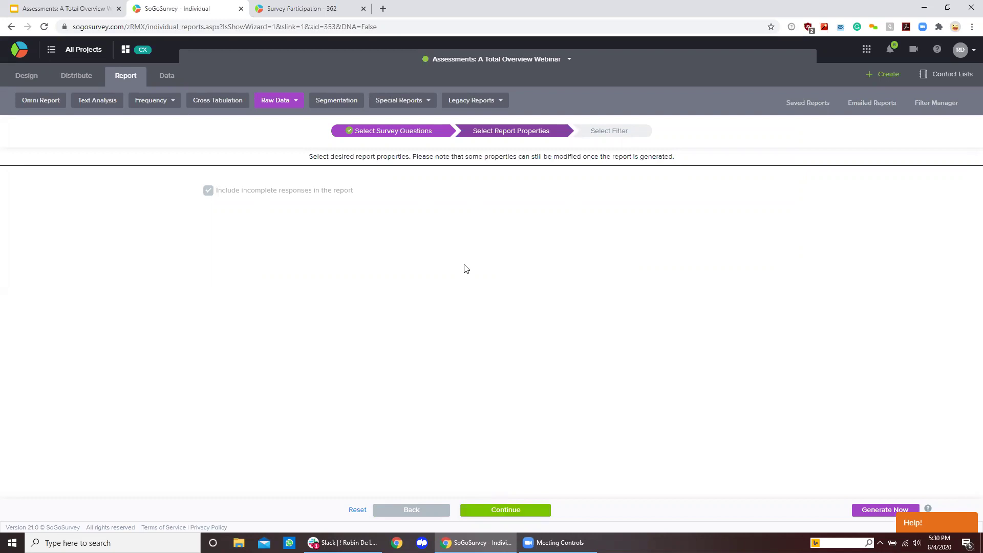
{"action": "left_click", "coordinate": [512, 509]}
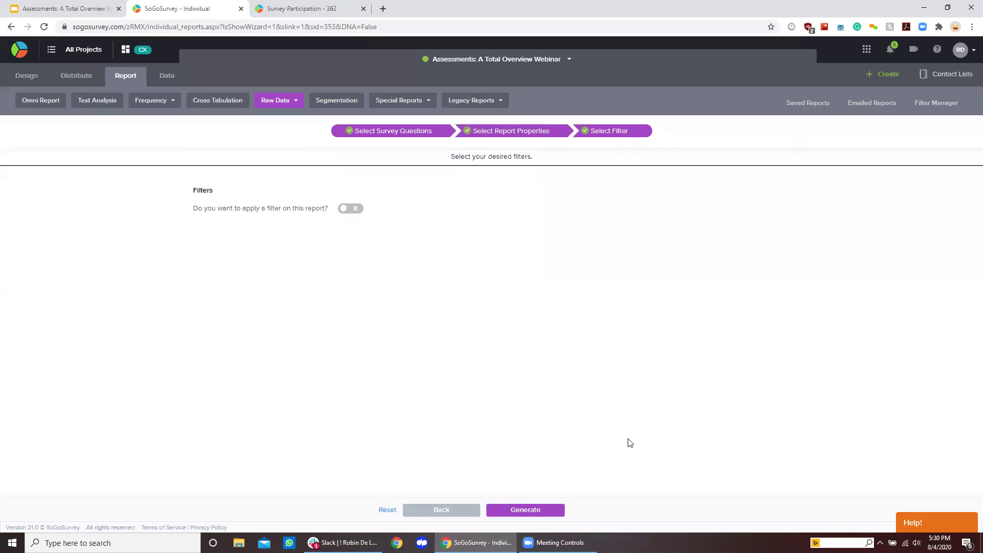
{"action": "left_click", "coordinate": [526, 511]}
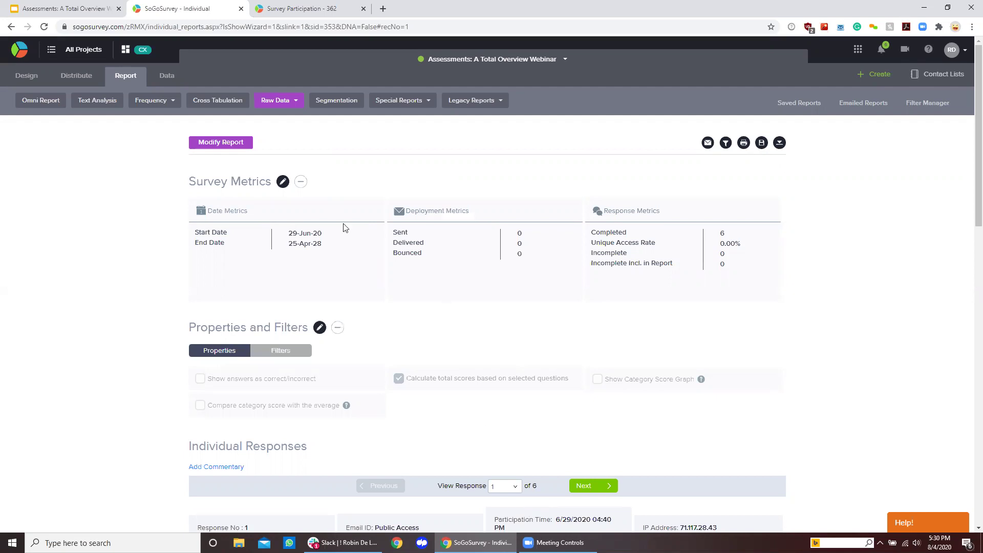
- Examine the first individual response's total scores and its per-category maximum, percentage and score
{"action": "scroll", "coordinate": [490, 375], "scroll_direction": "down", "scroll_amount": 3}
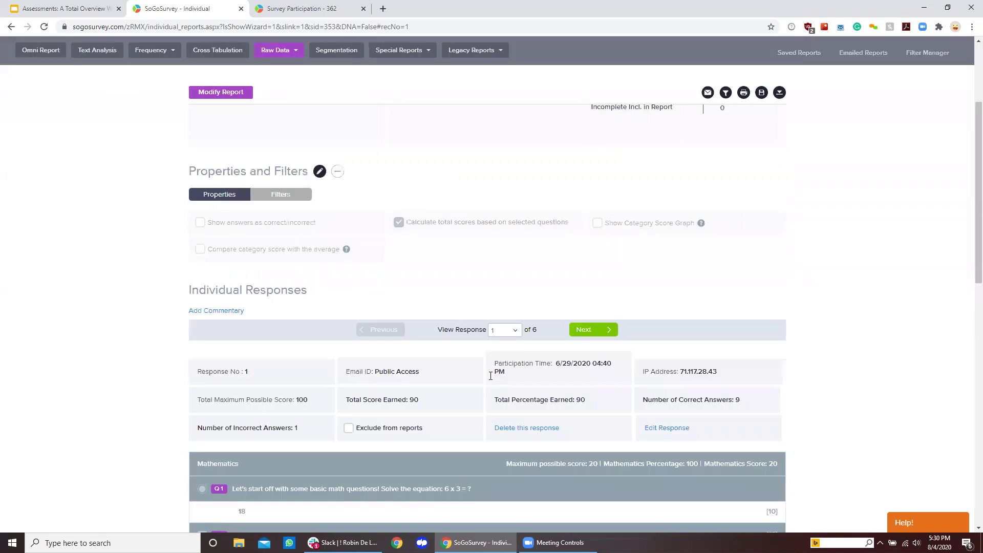
{"action": "scroll", "coordinate": [490, 376], "scroll_direction": "down", "scroll_amount": 4}
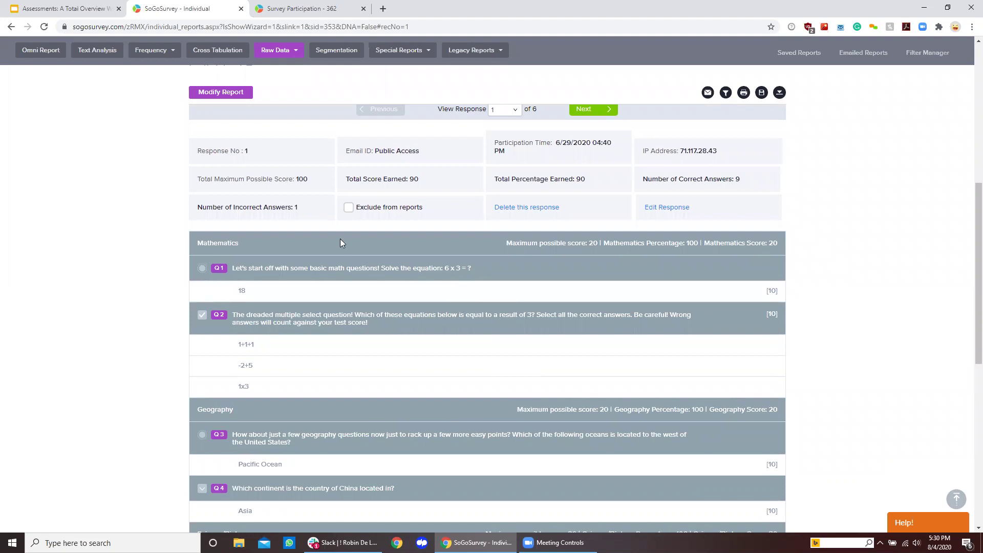
{"action": "scroll", "coordinate": [341, 243], "scroll_direction": "up", "scroll_amount": 1}
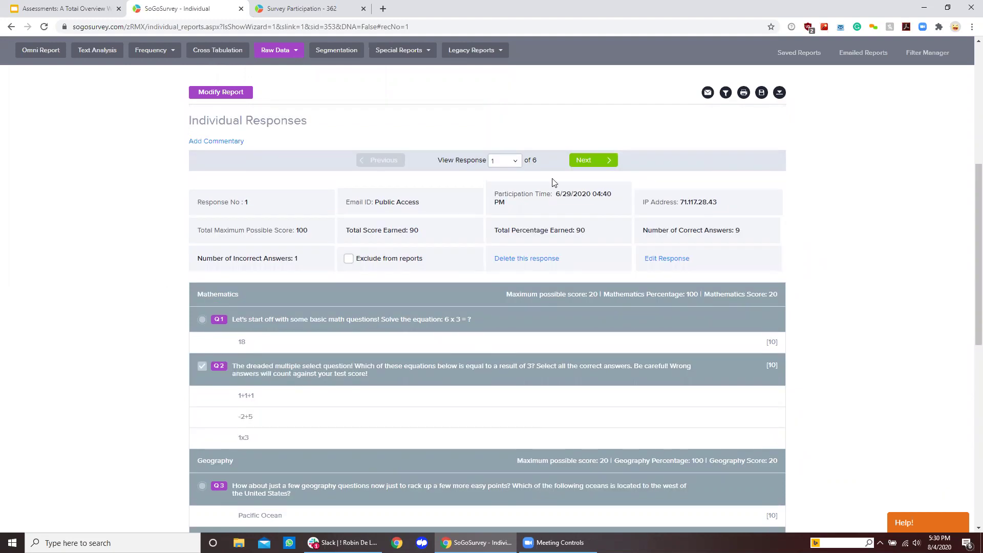
{"action": "left_click", "coordinate": [603, 165]}
{"action": "left_click", "coordinate": [604, 165]}
{"action": "left_click", "coordinate": [392, 167]}
{"action": "left_click", "coordinate": [393, 165]}
{"action": "scroll", "coordinate": [686, 460], "scroll_direction": "down", "scroll_amount": 1}
{"action": "scroll", "coordinate": [689, 452], "scroll_direction": "down", "scroll_amount": 3}
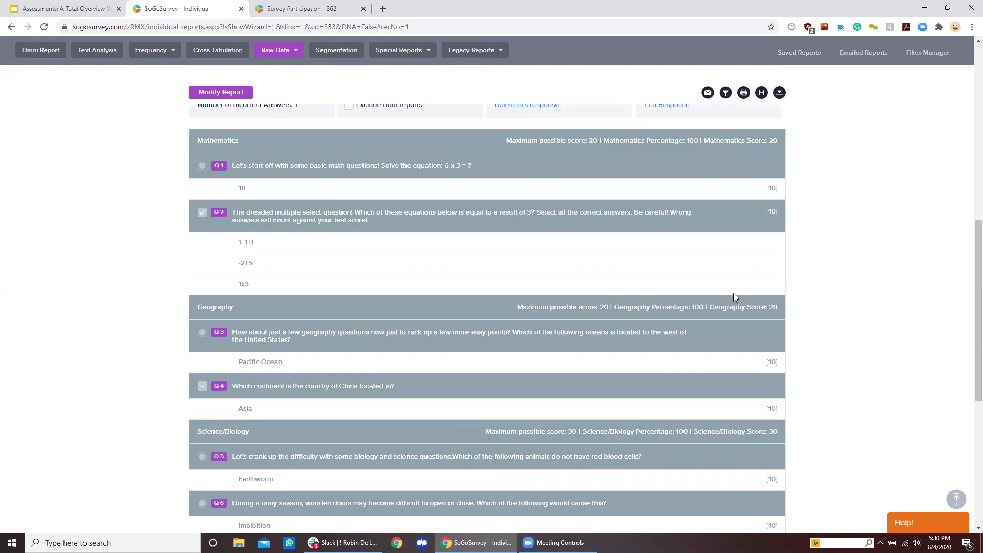
{"action": "scroll", "coordinate": [733, 293], "scroll_direction": "up", "scroll_amount": 4}
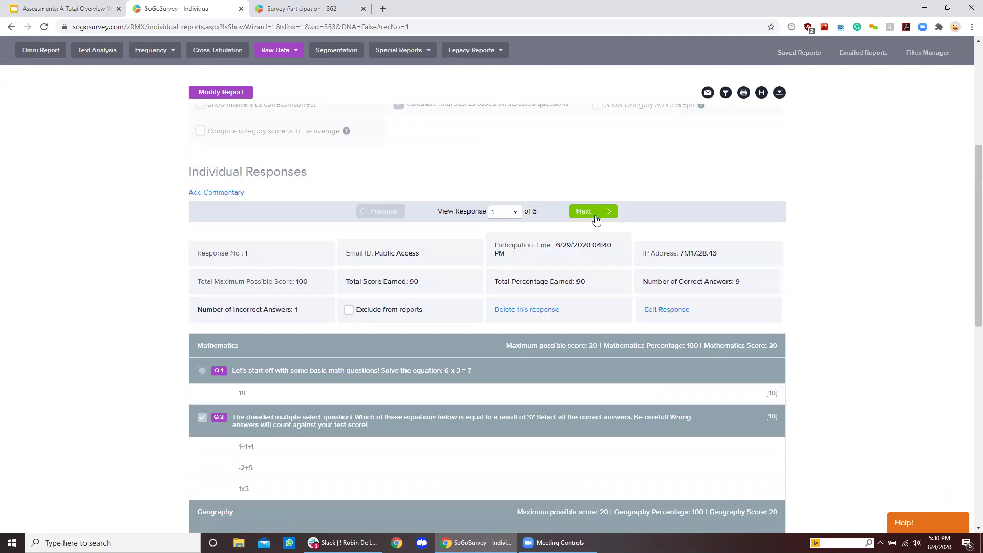
- View the second individual response and review its answers and scores across all four categories
{"action": "left_click", "coordinate": [595, 219]}
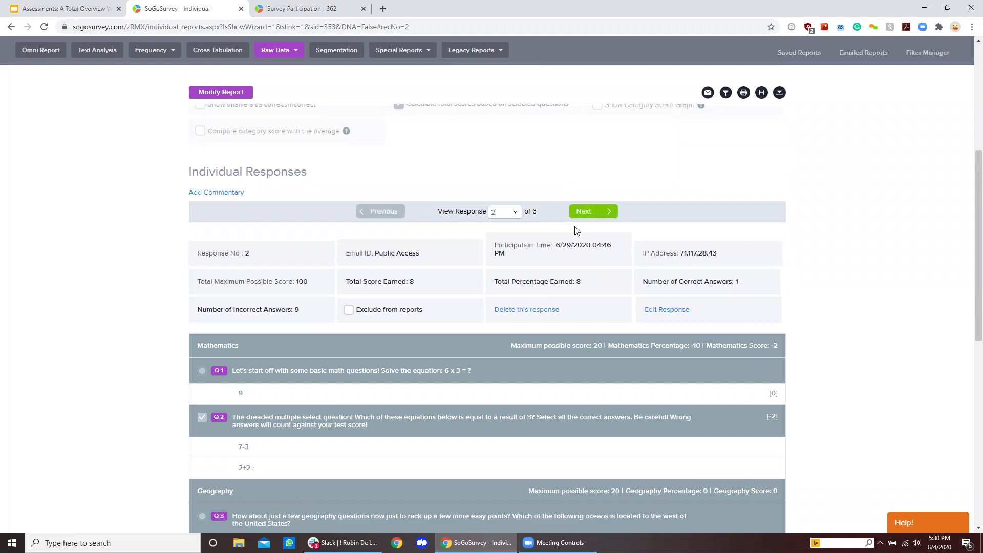
{"action": "scroll", "coordinate": [576, 229], "scroll_direction": "down", "scroll_amount": 3}
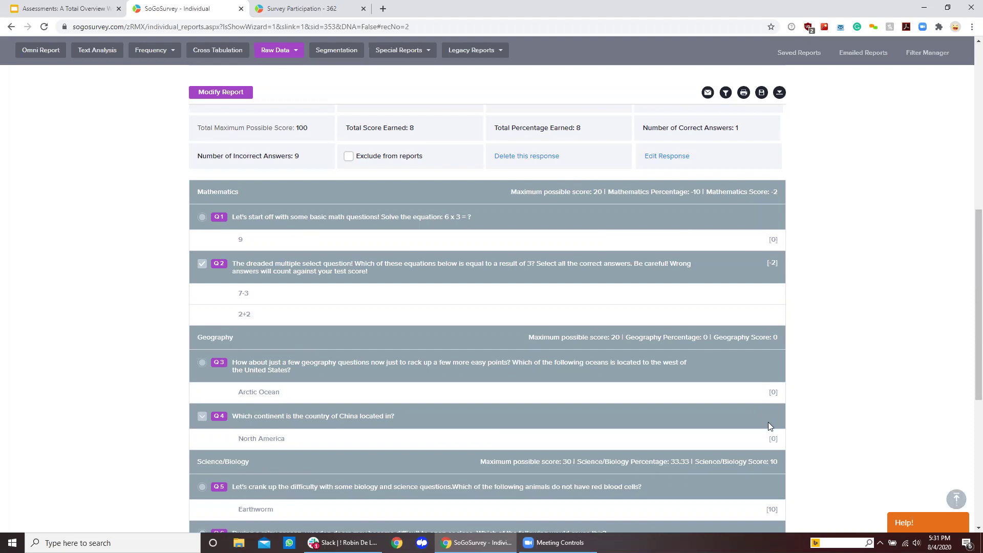
{"action": "scroll", "coordinate": [767, 422], "scroll_direction": "down", "scroll_amount": 6}
{"action": "scroll", "coordinate": [771, 421], "scroll_direction": "down", "scroll_amount": 1}
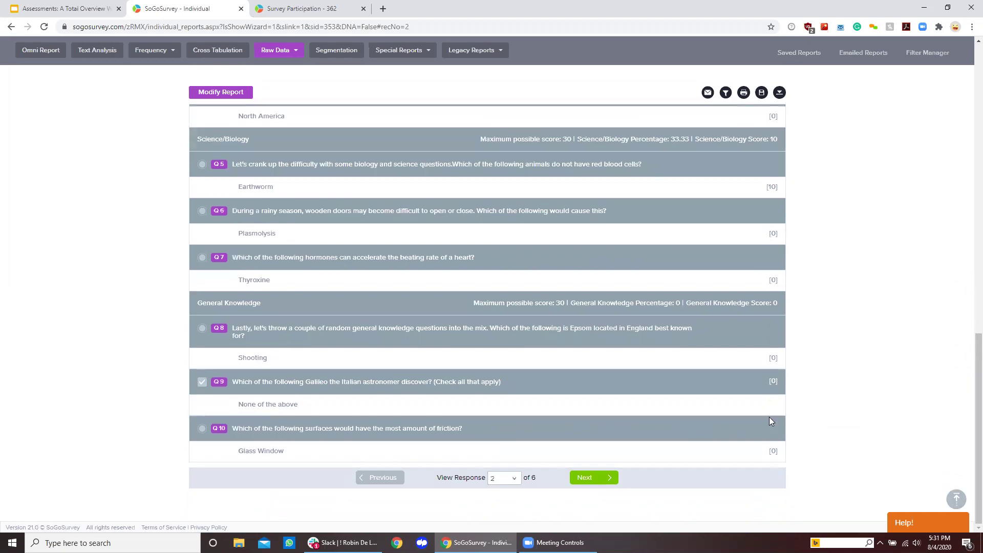
{"action": "scroll", "coordinate": [770, 416], "scroll_direction": "up", "scroll_amount": 8}
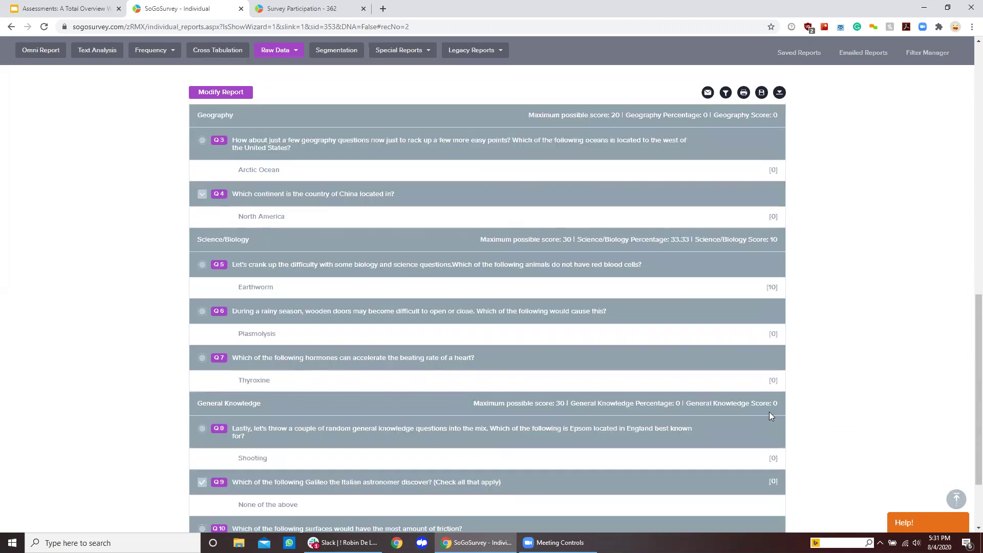
{"action": "scroll", "coordinate": [769, 412], "scroll_direction": "up", "scroll_amount": 5}
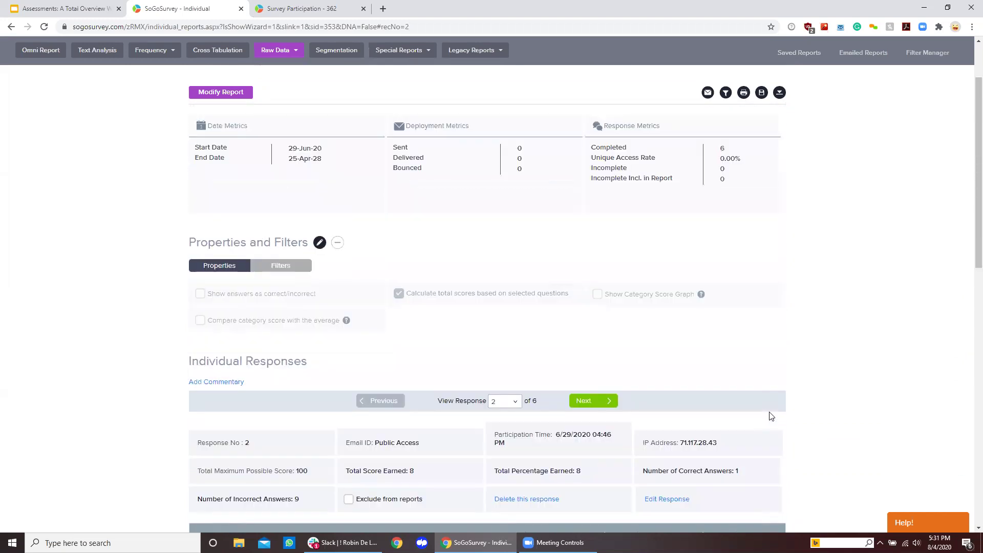
- Edit the report properties to show answers as correct/incorrect and apply the change
{"action": "left_click", "coordinate": [319, 243]}
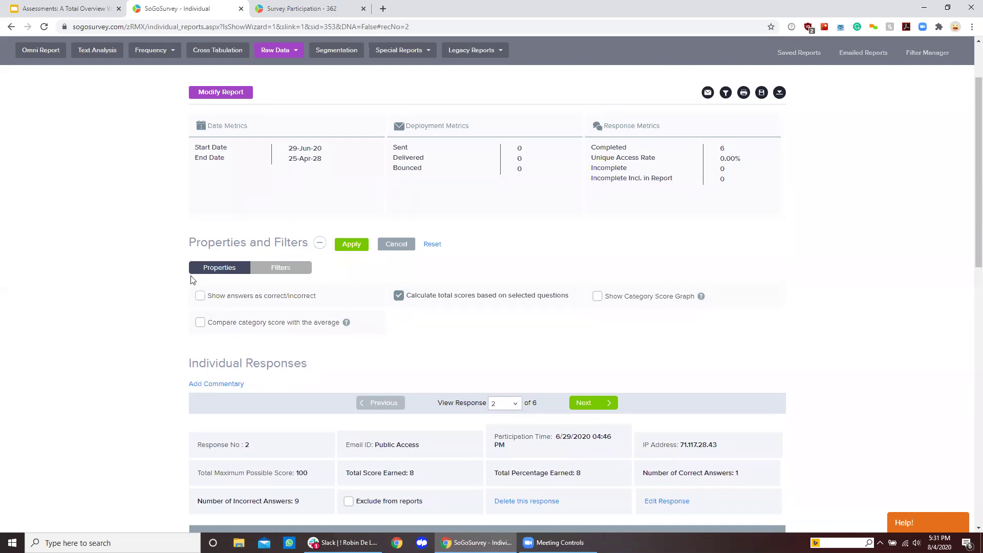
{"action": "left_click", "coordinate": [200, 295]}
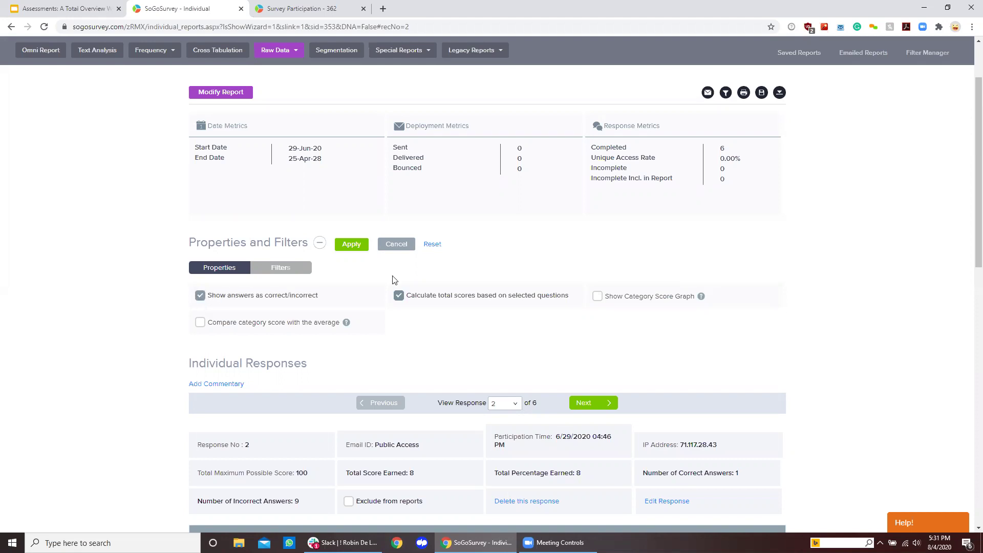
{"action": "left_click", "coordinate": [351, 246]}
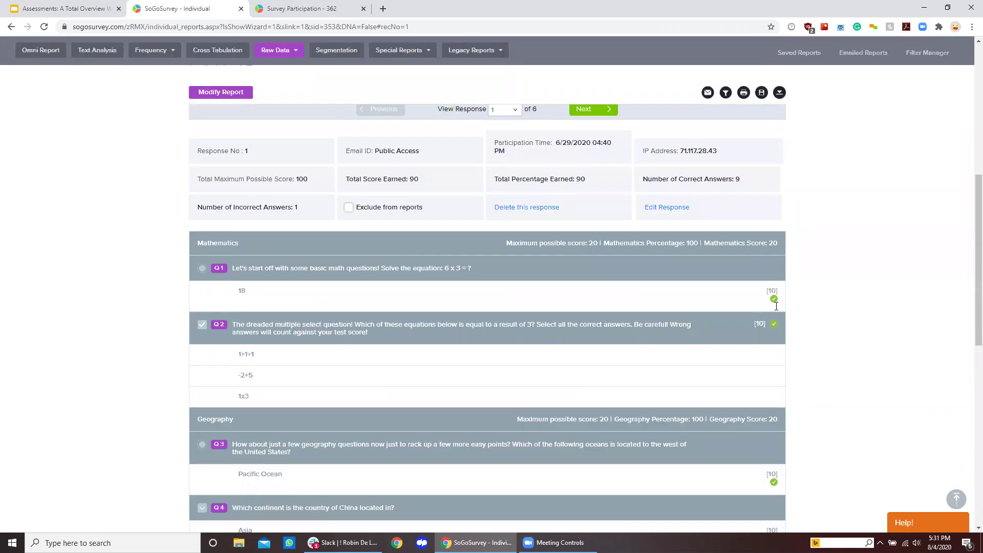
- Check the correct and incorrect marks on the answers of the first and second responses
{"action": "scroll", "coordinate": [772, 337], "scroll_direction": "down", "scroll_amount": 10}
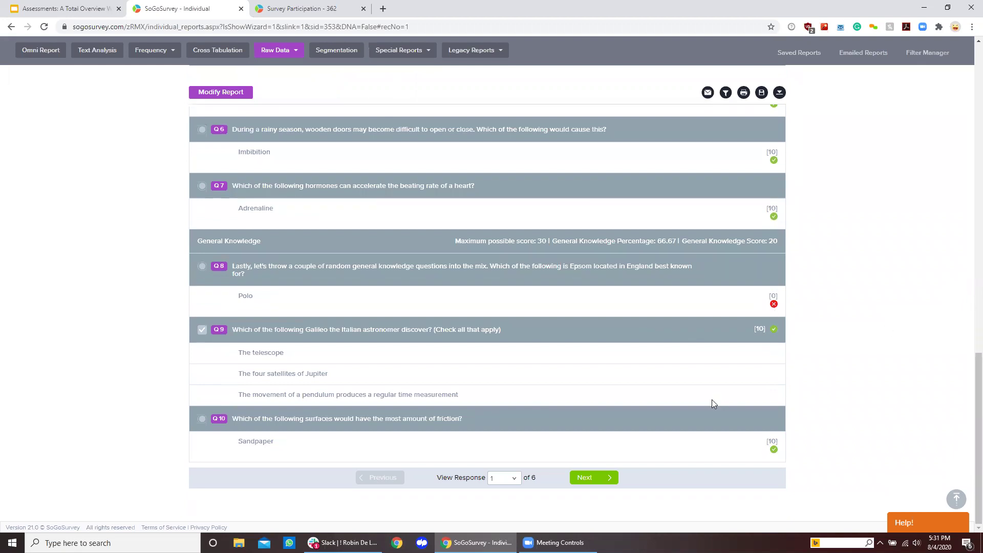
{"action": "scroll", "coordinate": [713, 403], "scroll_direction": "up", "scroll_amount": 7}
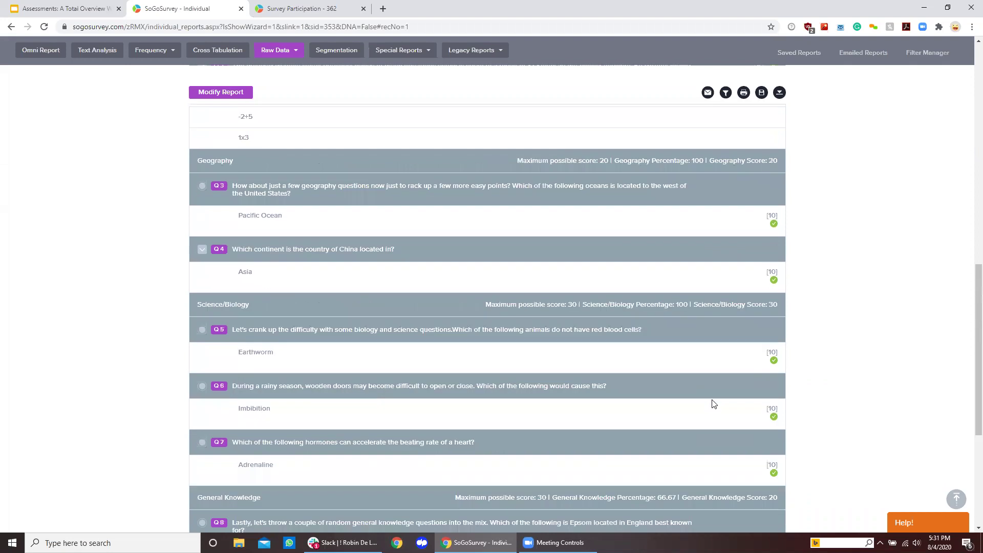
{"action": "scroll", "coordinate": [745, 359], "scroll_direction": "up", "scroll_amount": 4}
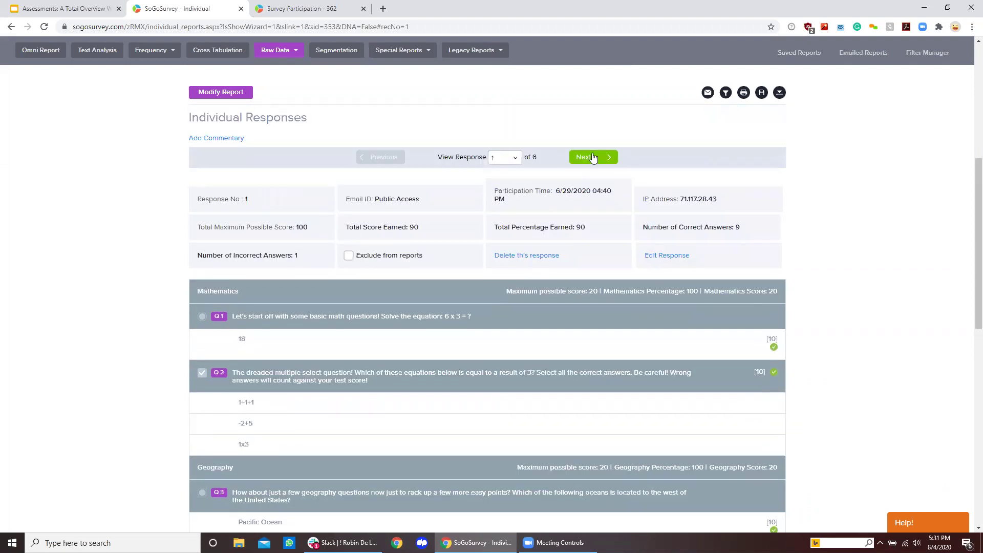
{"action": "left_click", "coordinate": [592, 157]}
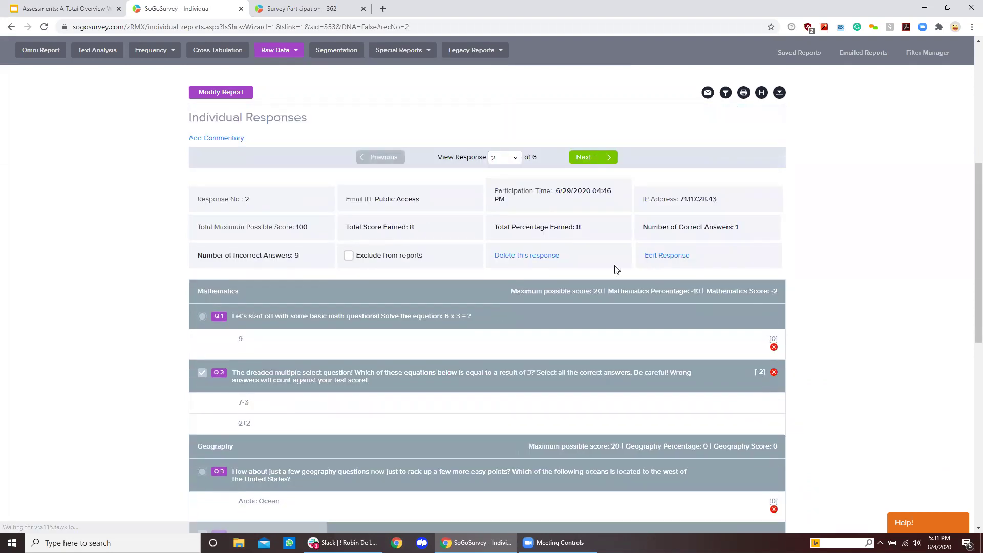
{"action": "scroll", "coordinate": [610, 265], "scroll_direction": "down", "scroll_amount": 10}
{"action": "scroll", "coordinate": [583, 266], "scroll_direction": "up", "scroll_amount": 10}
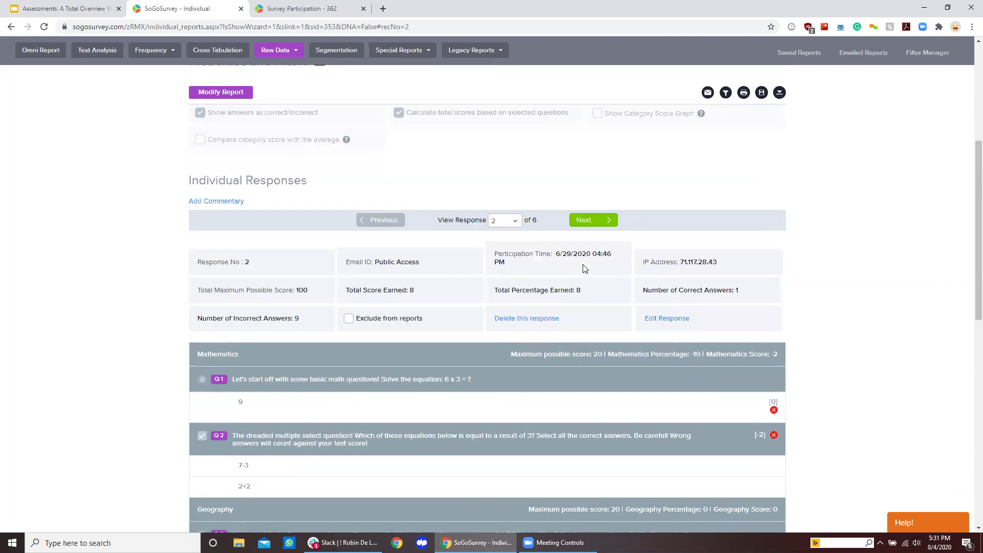
{"action": "scroll", "coordinate": [584, 268], "scroll_direction": "up", "scroll_amount": 3}
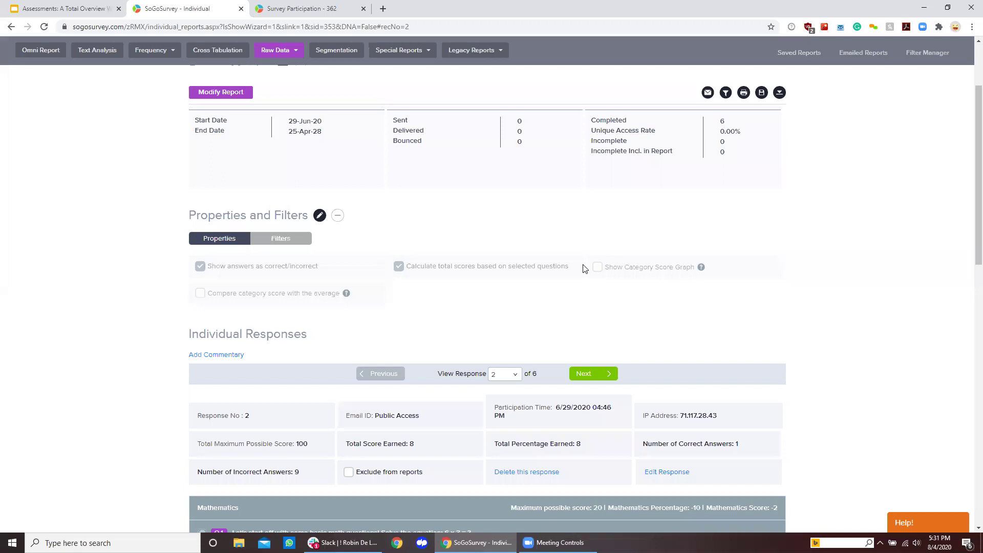
- Turn on the category score graph and the comparison of category score with the average, and apply the properties
{"action": "left_click", "coordinate": [319, 216]}
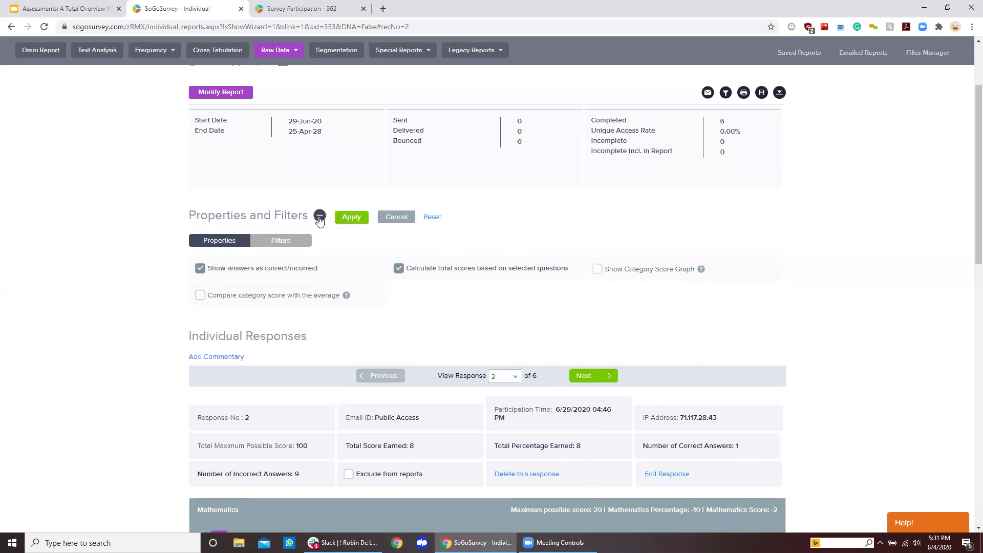
{"action": "left_click", "coordinate": [597, 269]}
{"action": "left_click", "coordinate": [199, 296]}
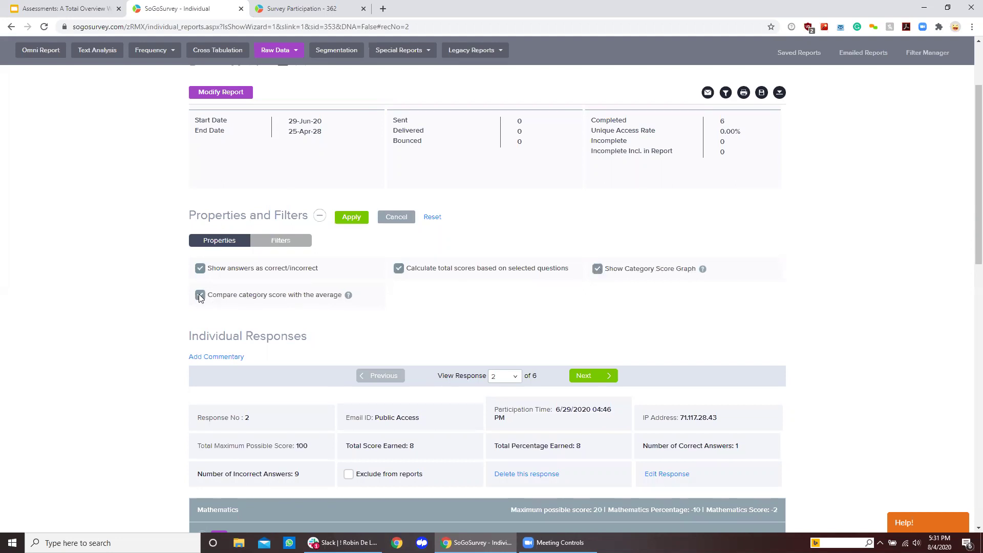
{"action": "left_click", "coordinate": [353, 218]}
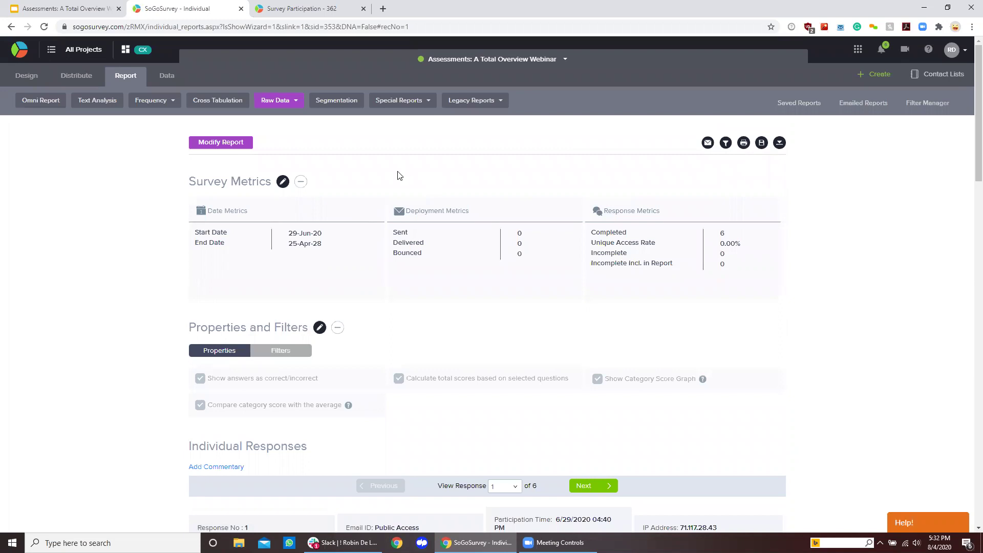
- Examine the assessment graph and benchmark graph of the first response, and compare the category scores of responses 2 and 3
{"action": "scroll", "coordinate": [417, 181], "scroll_direction": "down", "scroll_amount": 5}
{"action": "scroll", "coordinate": [418, 182], "scroll_direction": "down", "scroll_amount": 2}
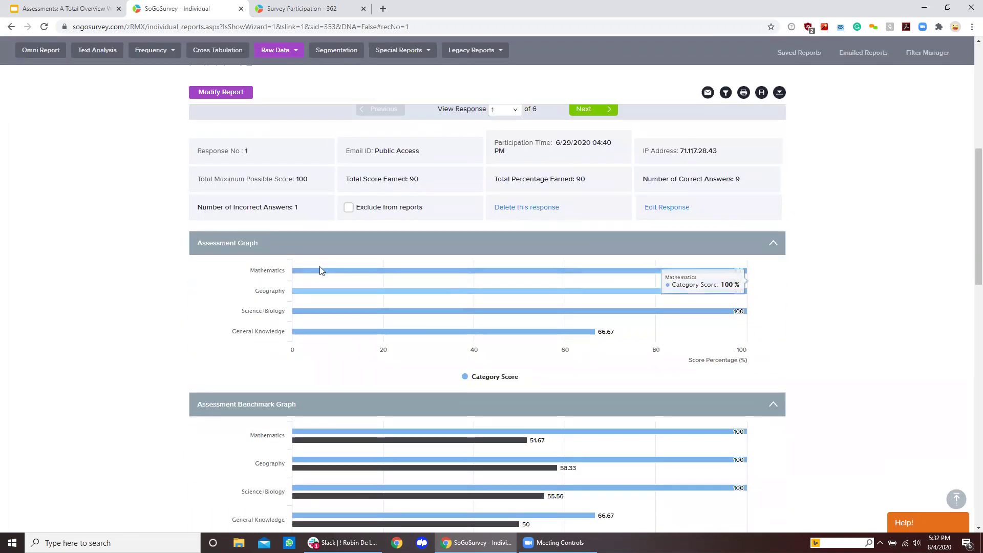
{"action": "scroll", "coordinate": [348, 323], "scroll_direction": "up", "scroll_amount": 2}
{"action": "scroll", "coordinate": [399, 290], "scroll_direction": "up", "scroll_amount": 1}
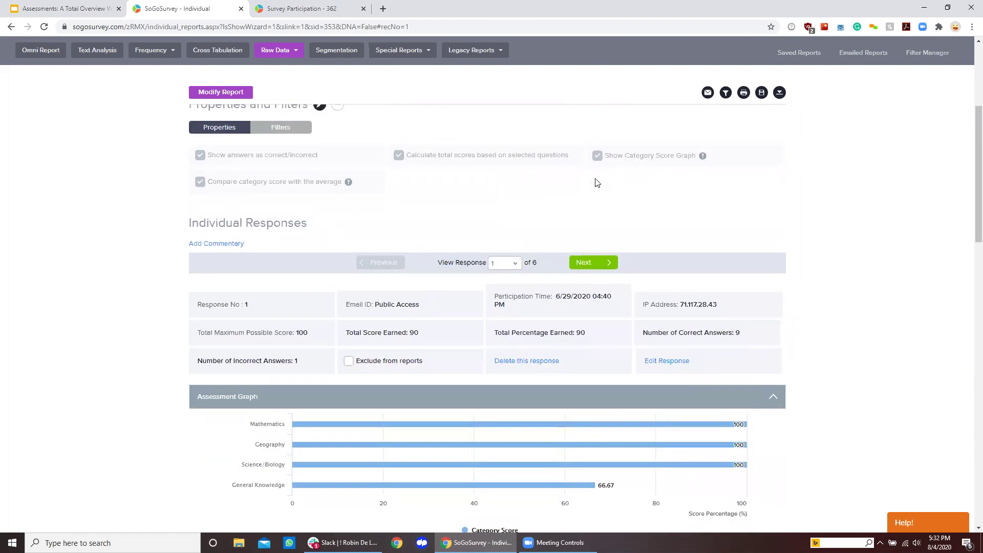
{"action": "scroll", "coordinate": [518, 259], "scroll_direction": "down", "scroll_amount": 3}
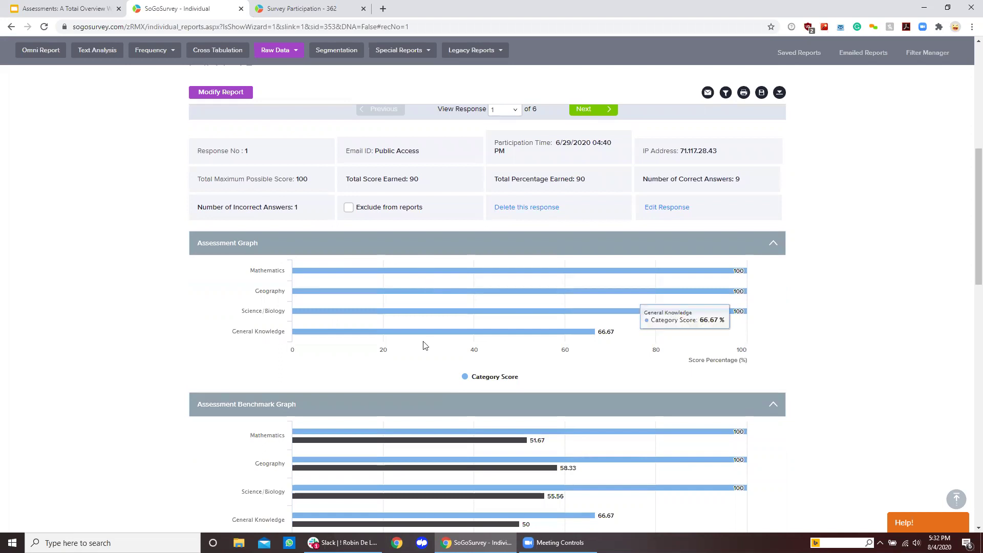
{"action": "scroll", "coordinate": [533, 258], "scroll_direction": "up", "scroll_amount": 1}
{"action": "left_click", "coordinate": [597, 160]}
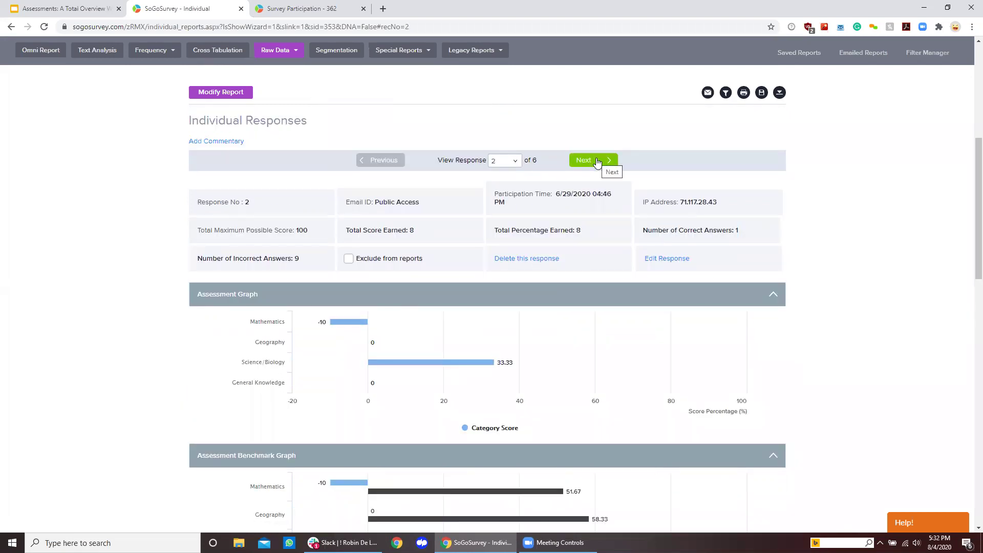
{"action": "mouse_move", "coordinate": [371, 326]}
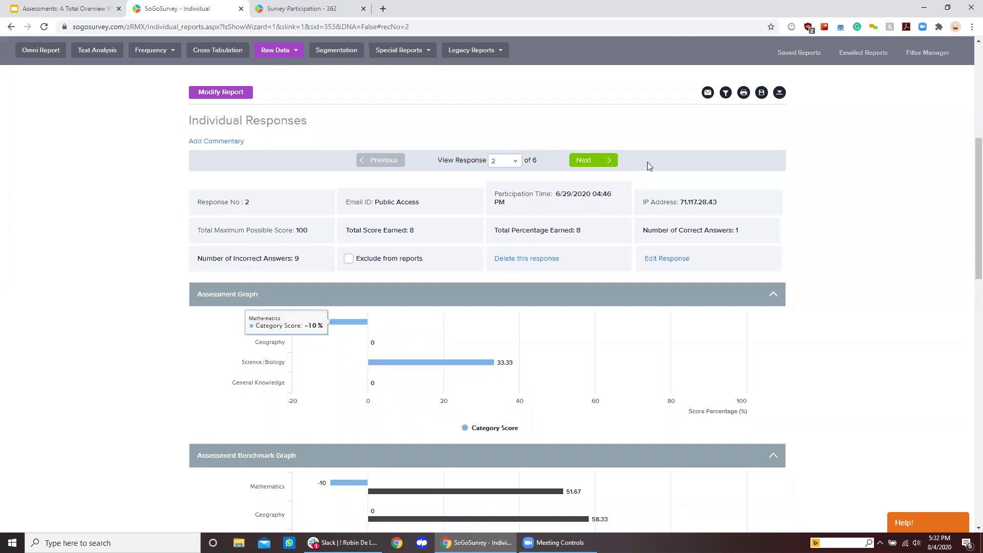
{"action": "left_click", "coordinate": [603, 160]}
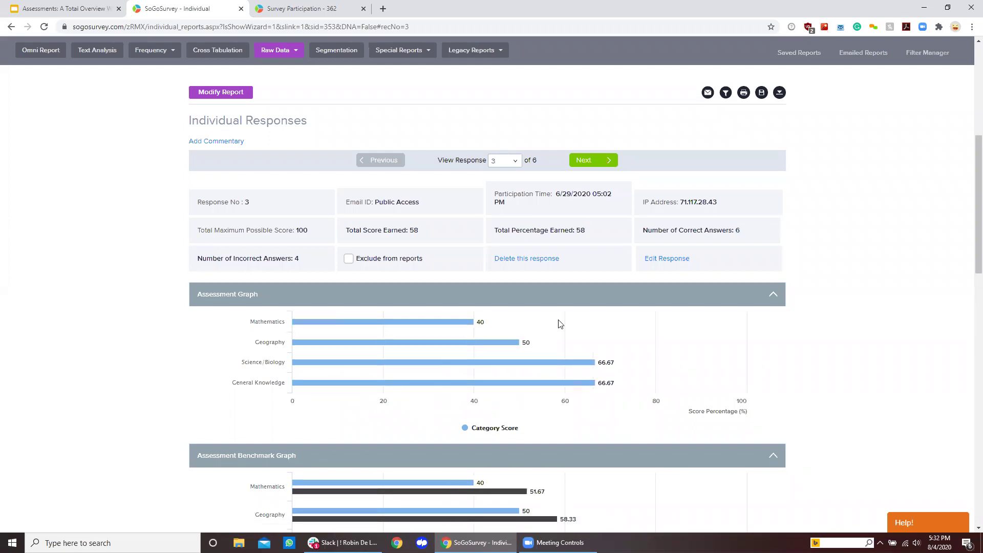
{"action": "mouse_move", "coordinate": [415, 347]}
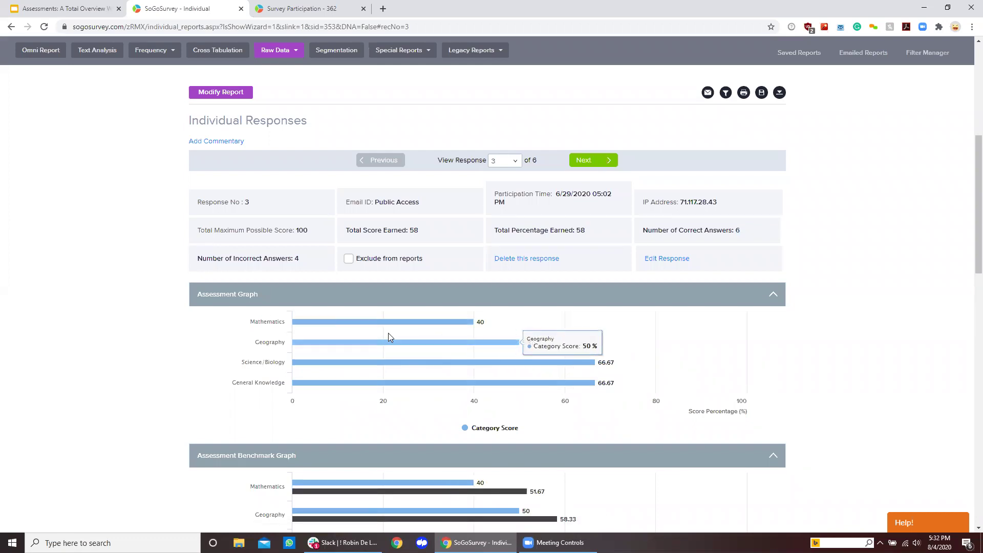
{"action": "mouse_move", "coordinate": [408, 397]}
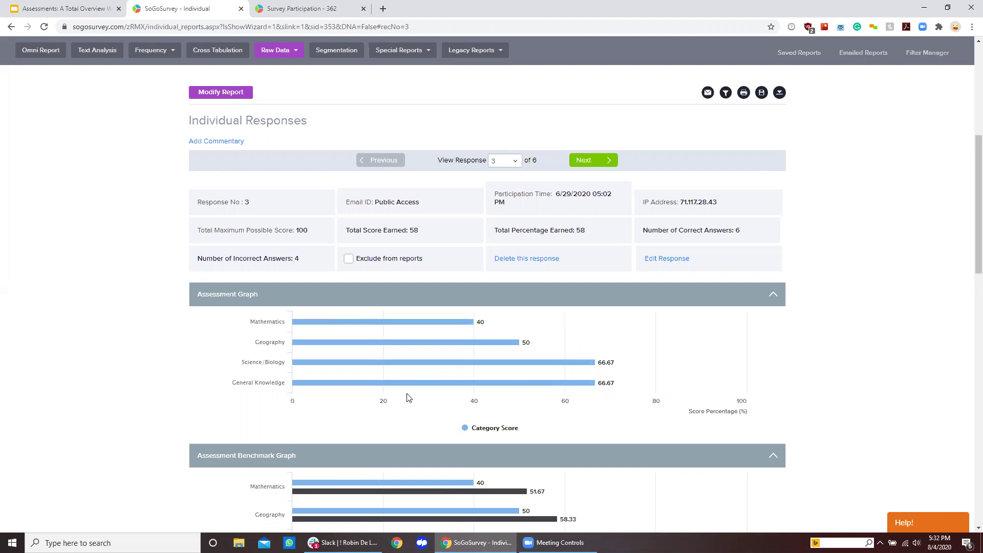
- Compare the category scores of responses 3 and 4 with the average scores in their assessment benchmark graphs
{"action": "scroll", "coordinate": [407, 398], "scroll_direction": "down", "scroll_amount": 3}
{"action": "mouse_move", "coordinate": [373, 328]}
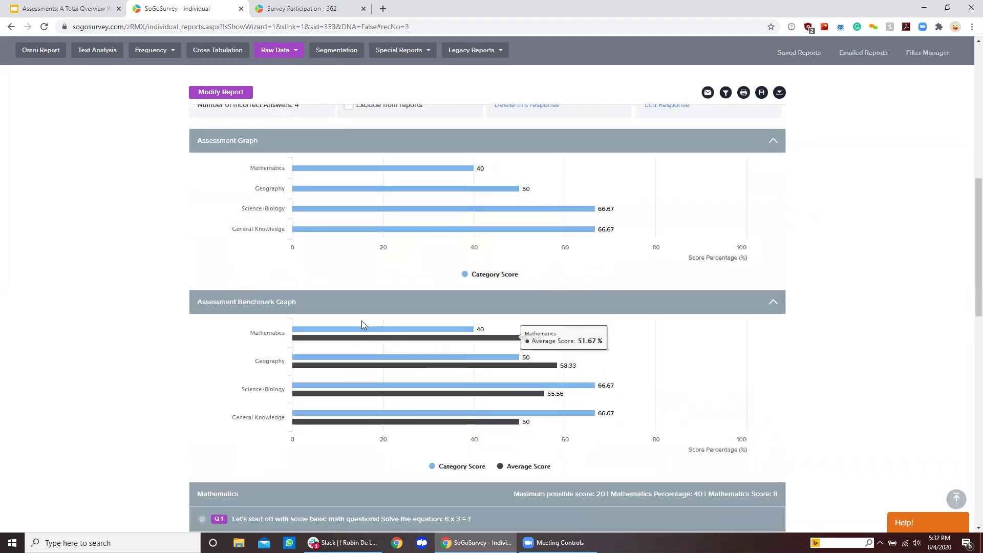
{"action": "scroll", "coordinate": [361, 321], "scroll_direction": "down", "scroll_amount": 1}
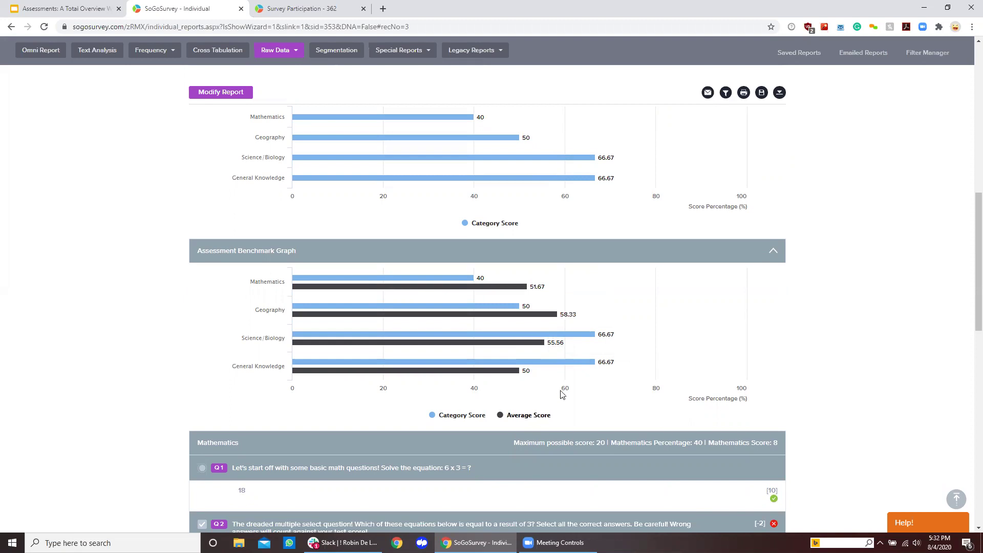
{"action": "scroll", "coordinate": [519, 296], "scroll_direction": "up", "scroll_amount": 1}
{"action": "scroll", "coordinate": [520, 296], "scroll_direction": "up", "scroll_amount": 5}
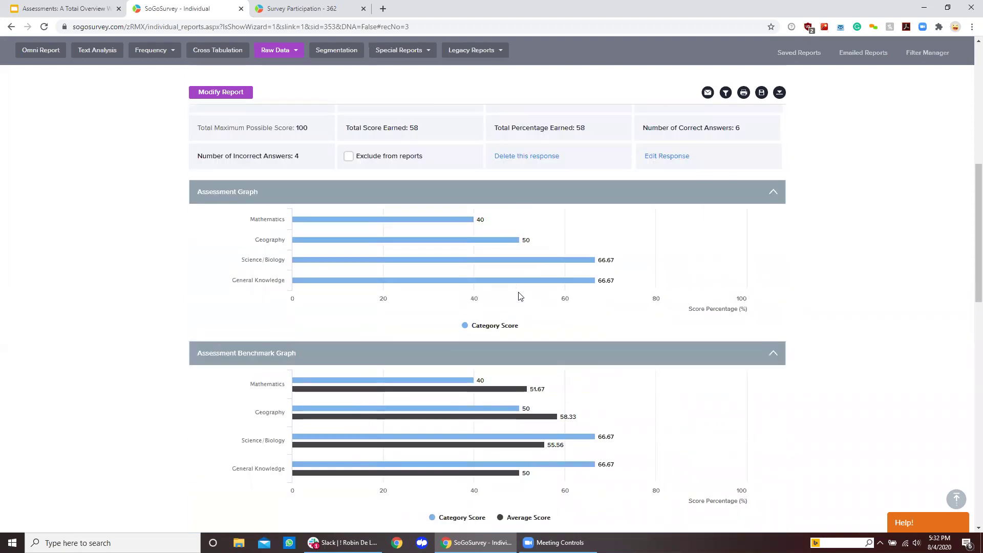
{"action": "left_click", "coordinate": [604, 217]}
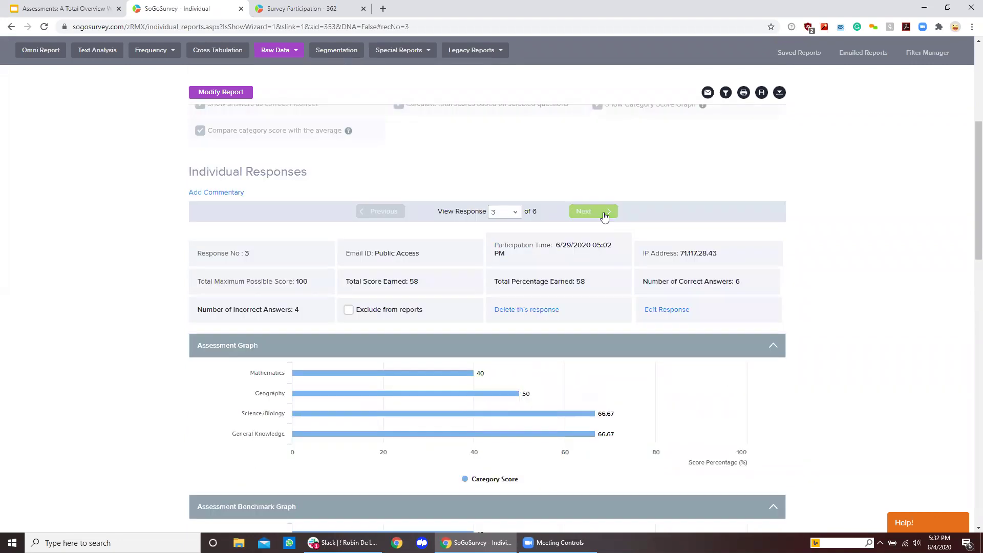
{"action": "scroll", "coordinate": [605, 217], "scroll_direction": "down", "scroll_amount": 2}
{"action": "scroll", "coordinate": [605, 217], "scroll_direction": "down", "scroll_amount": 2}
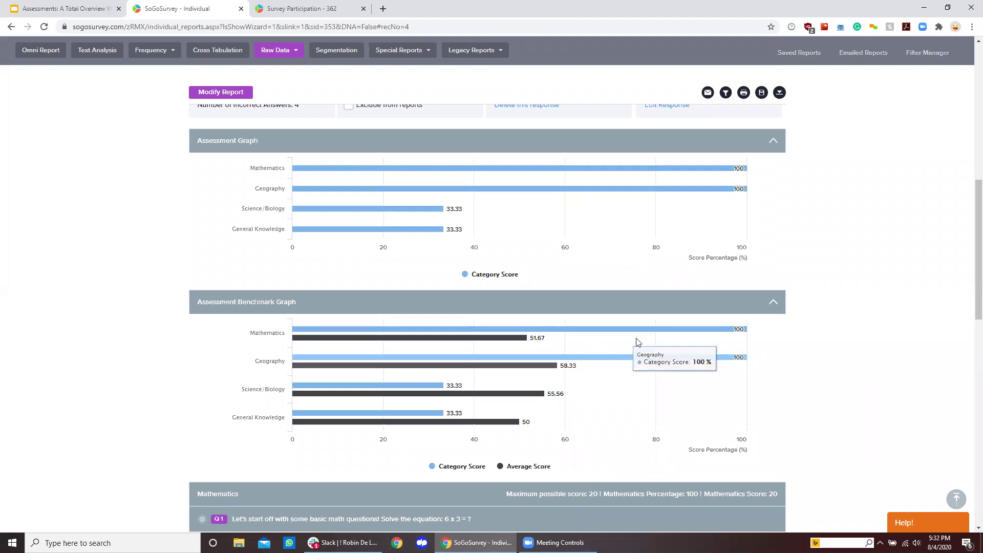
{"action": "mouse_move", "coordinate": [606, 363]}
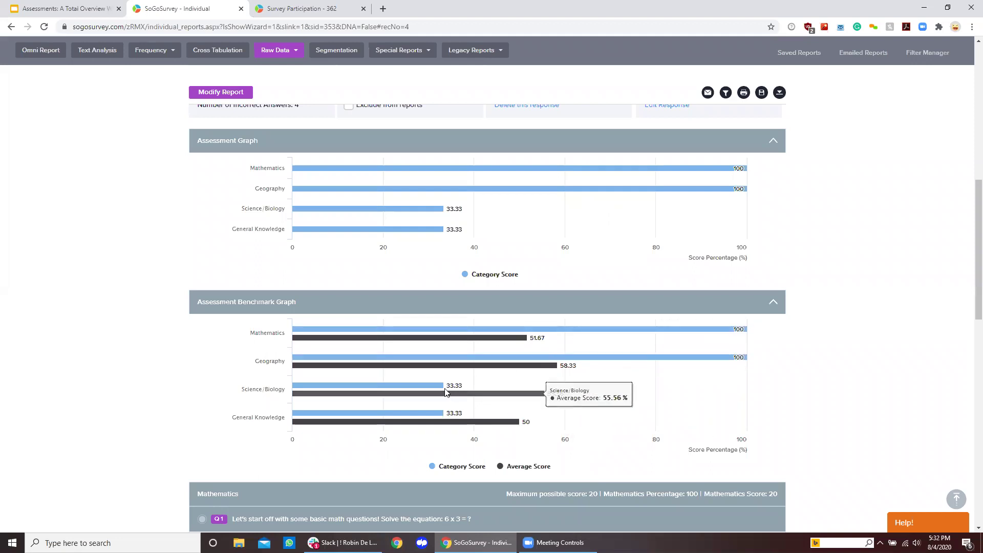
{"action": "mouse_move", "coordinate": [441, 395]}
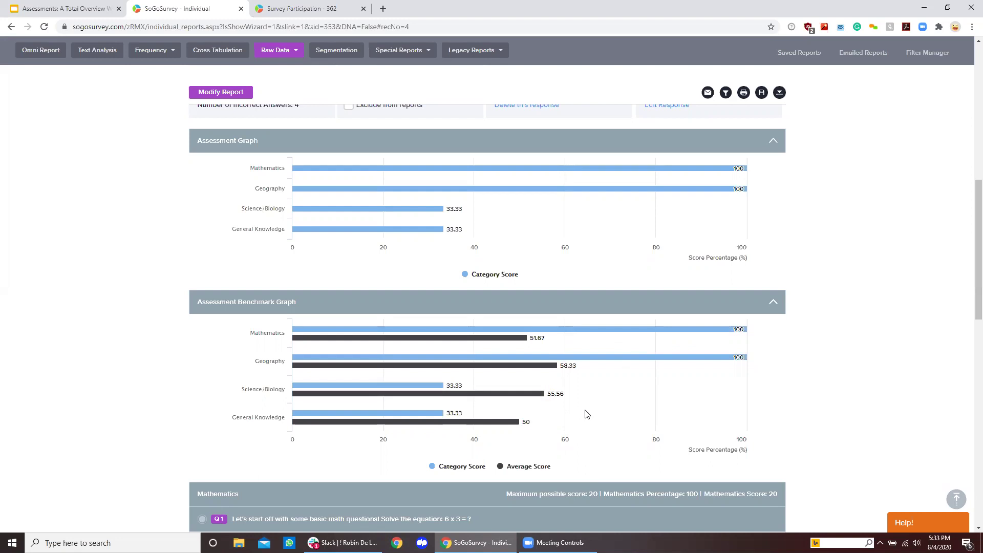
- Start an Assessment Summary raw data report with questions shown in category and all questions selected
{"action": "scroll", "coordinate": [587, 414], "scroll_direction": "up", "scroll_amount": 5}
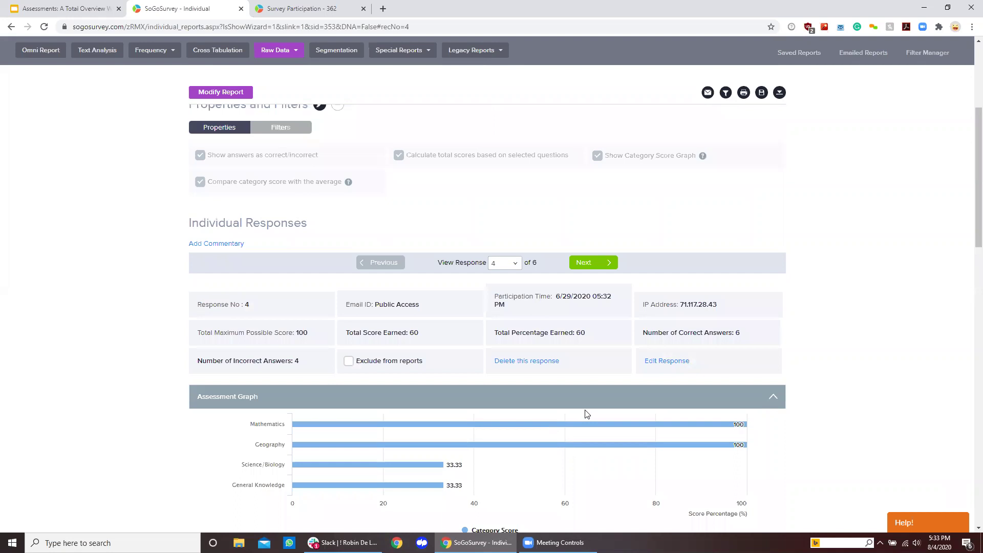
{"action": "scroll", "coordinate": [587, 414], "scroll_direction": "up", "scroll_amount": 5}
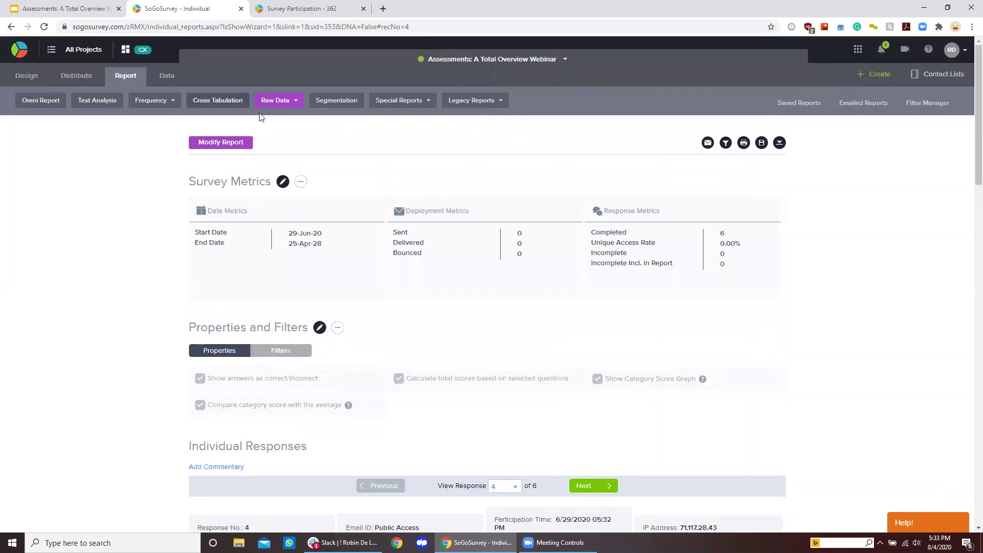
{"action": "left_click", "coordinate": [292, 104]}
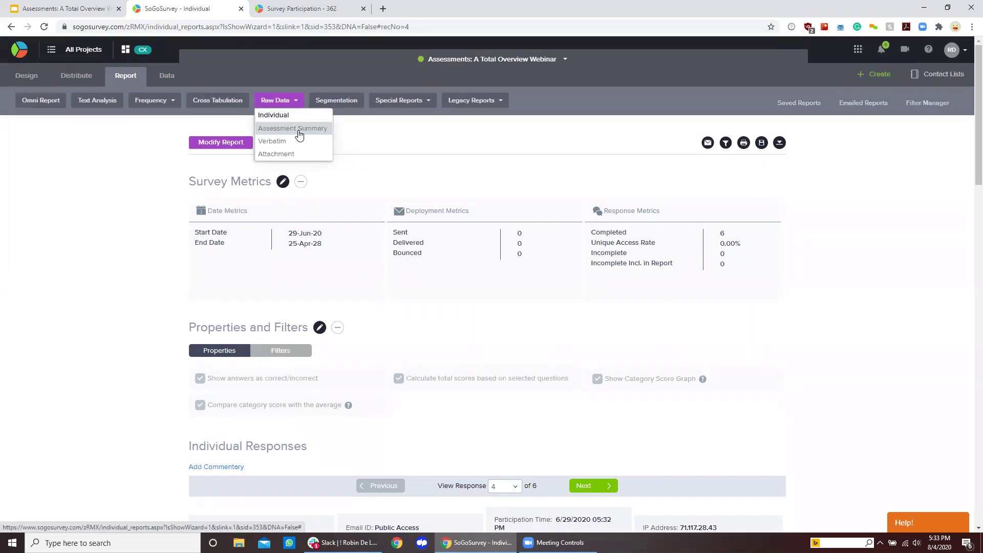
{"action": "left_click", "coordinate": [300, 134]}
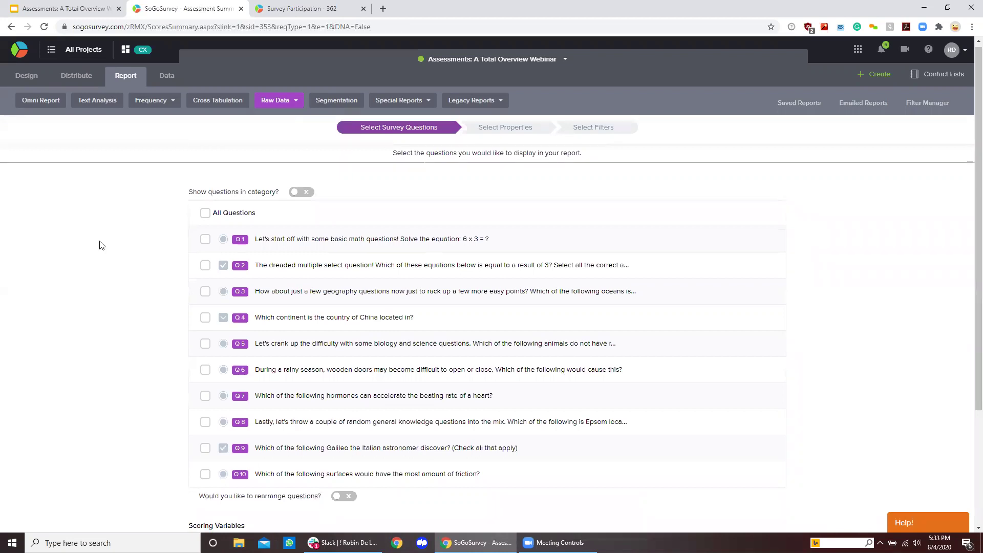
{"action": "scroll", "coordinate": [103, 245], "scroll_direction": "down", "scroll_amount": 3}
{"action": "scroll", "coordinate": [138, 315], "scroll_direction": "up", "scroll_amount": 3}
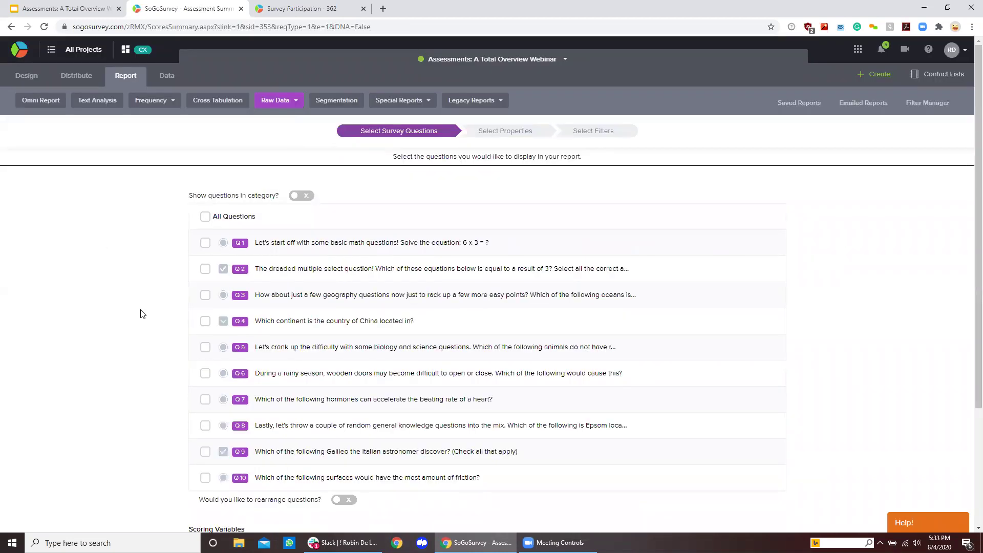
{"action": "left_click", "coordinate": [308, 196]}
{"action": "left_click", "coordinate": [204, 216]}
- Add the overall scoring variables for total percentage, total maximum possible score, number of correct and incorrect answers, and average individual score
{"action": "scroll", "coordinate": [205, 219], "scroll_direction": "down", "scroll_amount": 2}
{"action": "scroll", "coordinate": [204, 219], "scroll_direction": "down", "scroll_amount": 4}
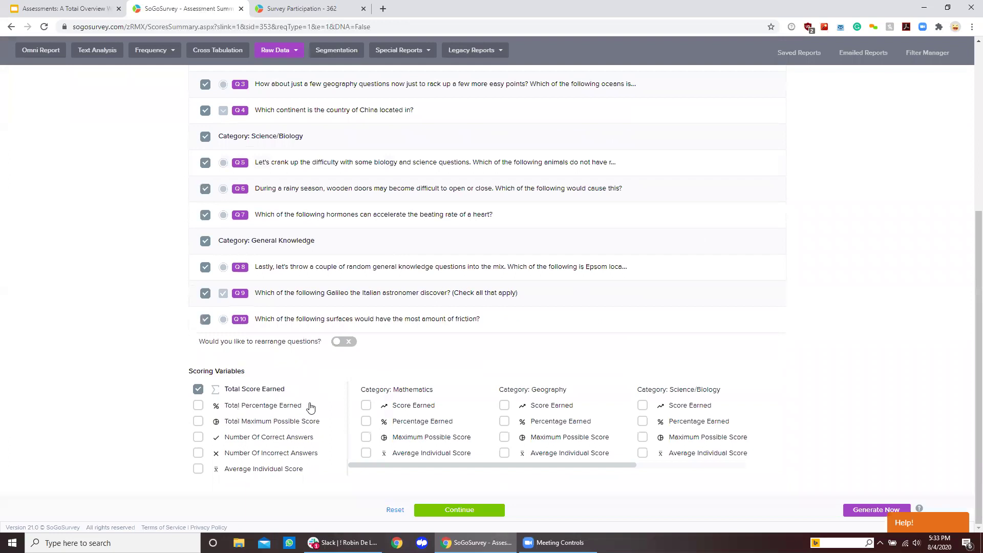
{"action": "left_click", "coordinate": [244, 405]}
{"action": "left_click", "coordinate": [246, 421]}
{"action": "left_click", "coordinate": [247, 437]}
{"action": "left_click", "coordinate": [248, 453]}
{"action": "left_click", "coordinate": [246, 469]}
- Include score earned, percentage earned, maximum possible score and average individual score for the Mathematics and Geography categories
{"action": "left_click", "coordinate": [415, 407]}
{"action": "left_click", "coordinate": [415, 421]}
{"action": "left_click", "coordinate": [415, 438]}
{"action": "left_click", "coordinate": [412, 454]}
{"action": "left_click", "coordinate": [558, 407]}
{"action": "left_click", "coordinate": [556, 422]}
{"action": "left_click", "coordinate": [551, 440]}
{"action": "left_click", "coordinate": [551, 453]}
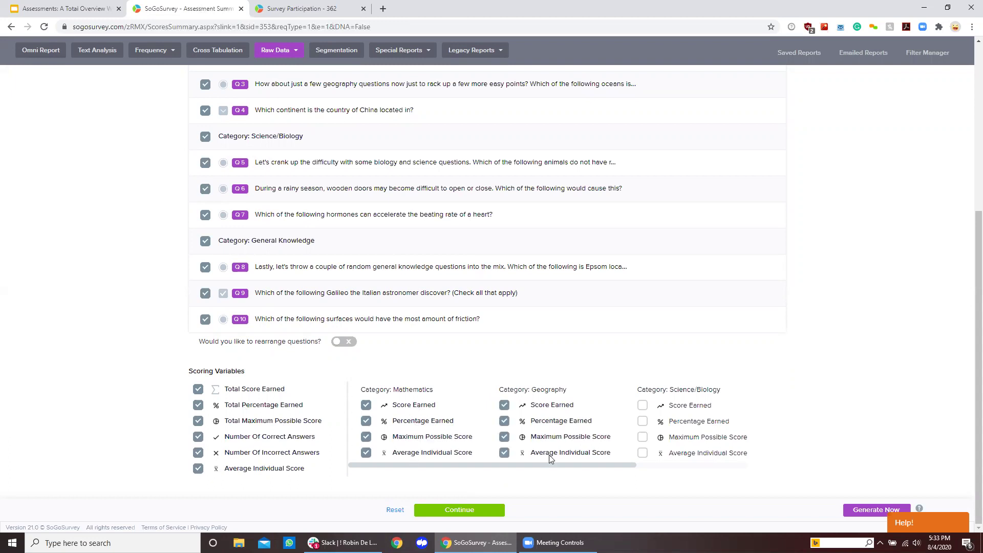
- Include all four scoring variables for the Science/Biology and General Knowledge categories
{"action": "left_click_drag", "start_coordinate": [551, 466], "coordinate": [710, 469]}
{"action": "left_click", "coordinate": [540, 405]}
{"action": "left_click", "coordinate": [541, 421]}
{"action": "left_click", "coordinate": [543, 438]}
{"action": "left_click", "coordinate": [543, 453]}
{"action": "left_click", "coordinate": [675, 407]}
{"action": "left_click", "coordinate": [675, 421]}
{"action": "left_click", "coordinate": [671, 437]}
{"action": "left_click", "coordinate": [670, 452]}
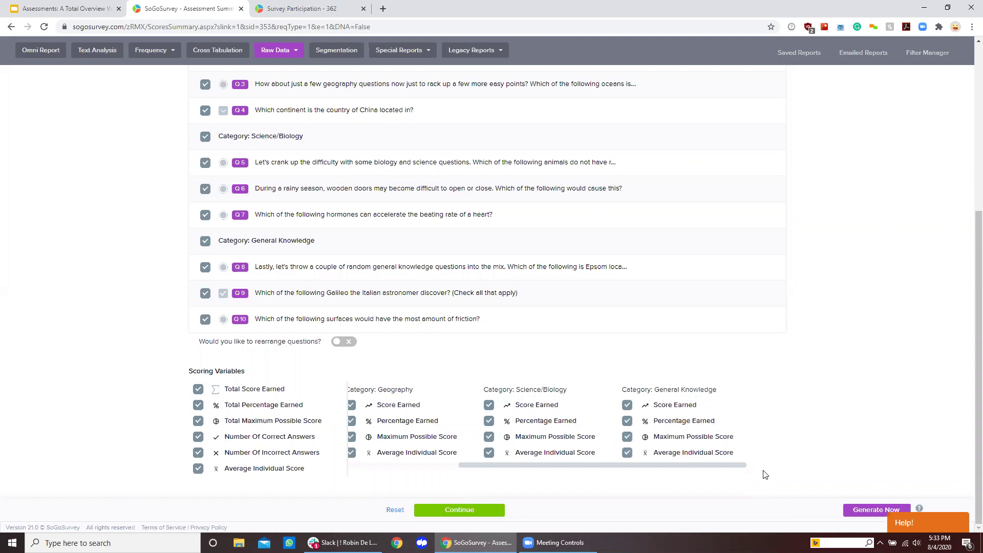
- Generate the Assessment Summary report with the selected questions and scoring variables
{"action": "left_click", "coordinate": [869, 511]}
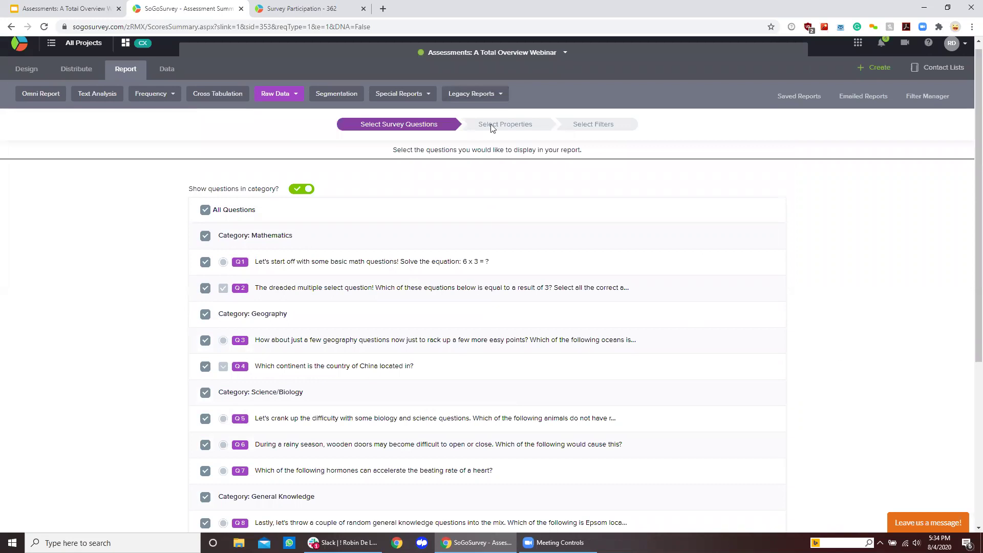
{"action": "scroll", "coordinate": [763, 348], "scroll_direction": "down", "scroll_amount": 5}
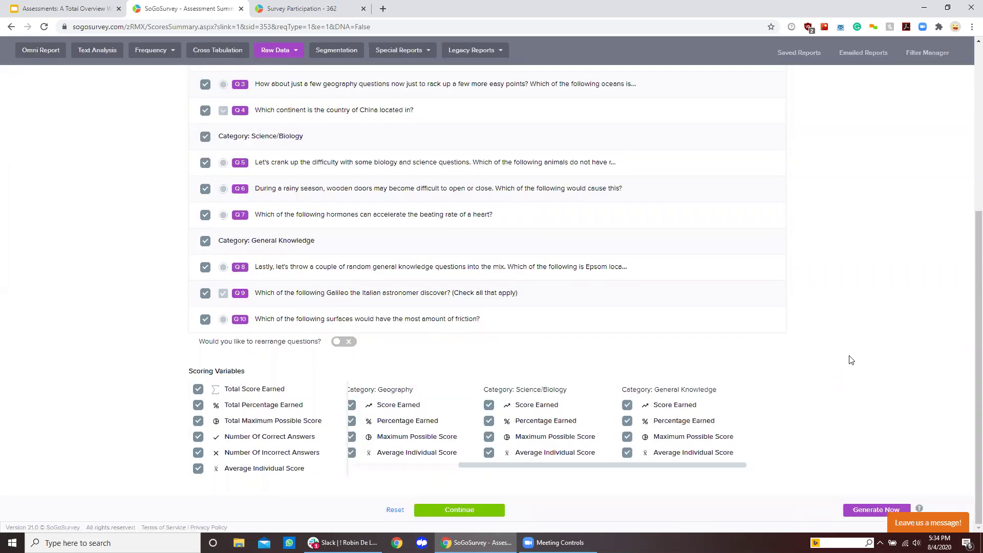
{"action": "left_click", "coordinate": [863, 510]}
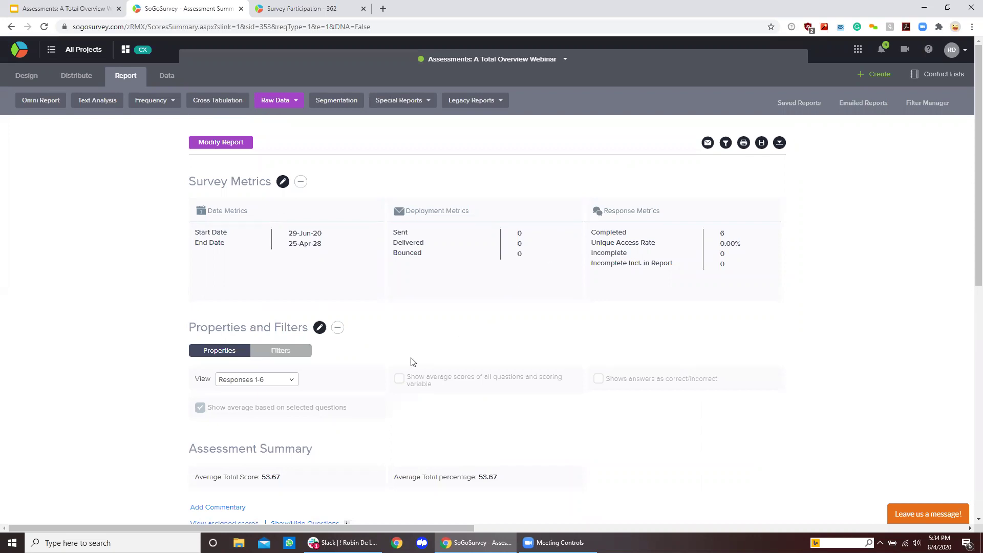
- Review each response's question scores, category scores and overall totals across the full assessment summary table
{"action": "scroll", "coordinate": [405, 360], "scroll_direction": "down", "scroll_amount": 7}
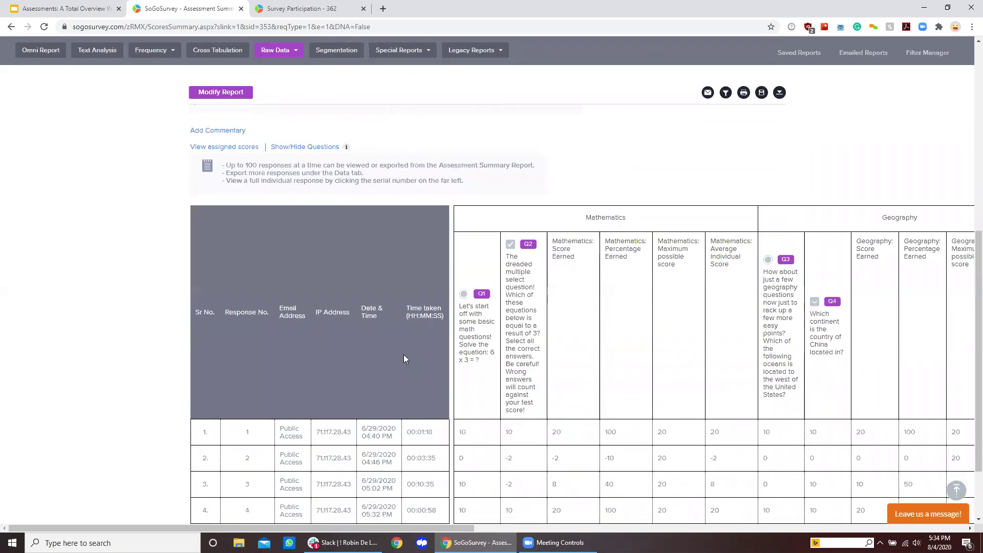
{"action": "scroll", "coordinate": [404, 358], "scroll_direction": "down", "scroll_amount": 1}
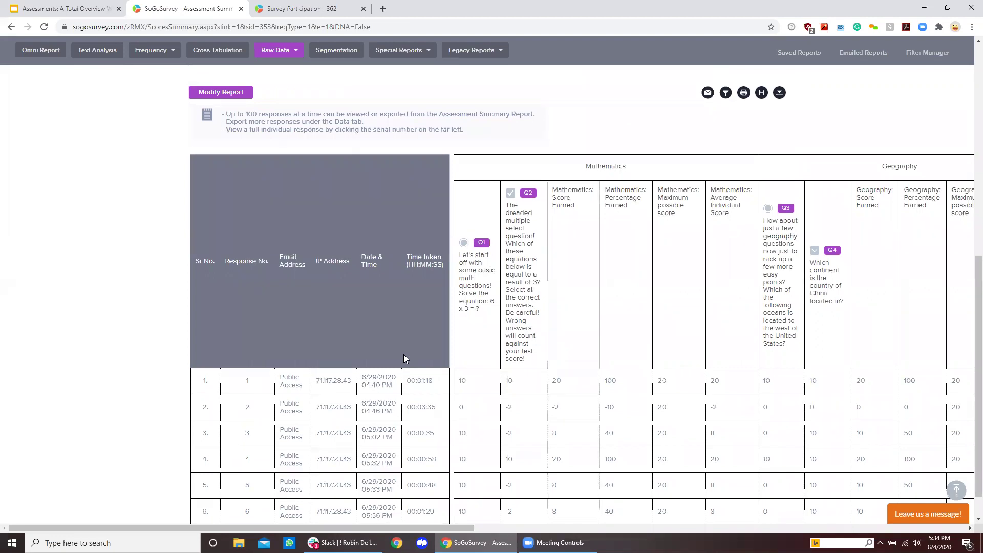
{"action": "scroll", "coordinate": [401, 347], "scroll_direction": "down", "scroll_amount": 1}
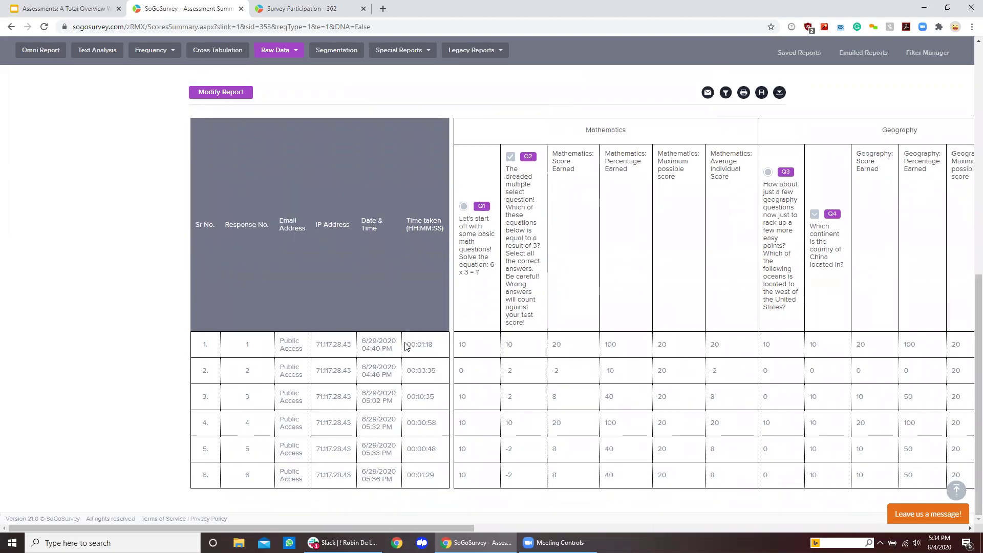
{"action": "left_click_drag", "start_coordinate": [478, 527], "coordinate": [542, 523]}
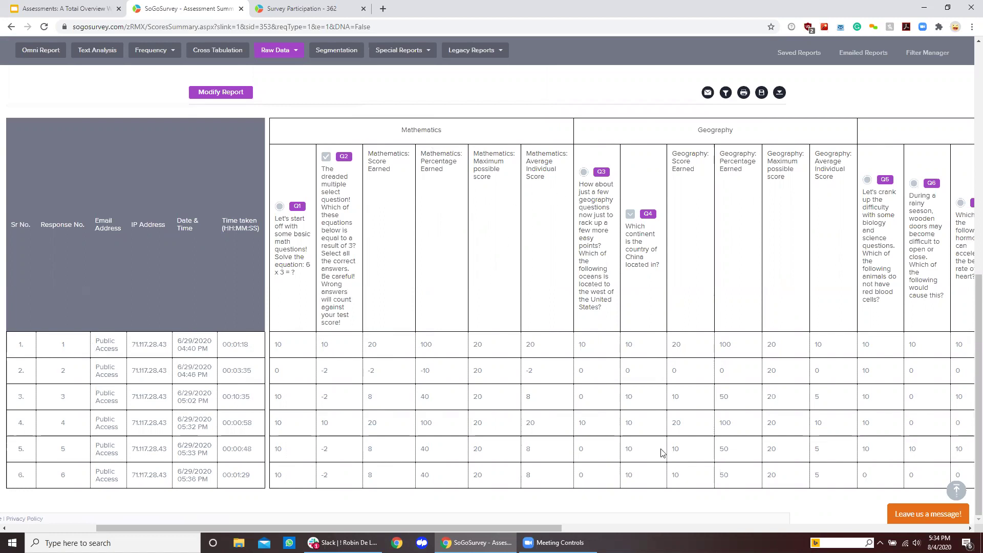
{"action": "left_click_drag", "start_coordinate": [621, 530], "coordinate": [968, 531]}
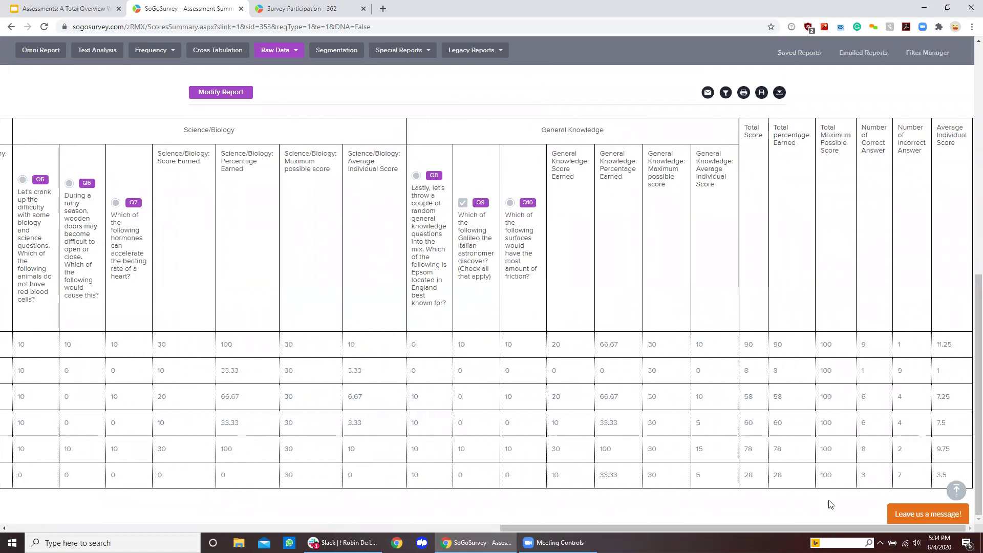
{"action": "left_click_drag", "start_coordinate": [810, 532], "coordinate": [403, 531]}
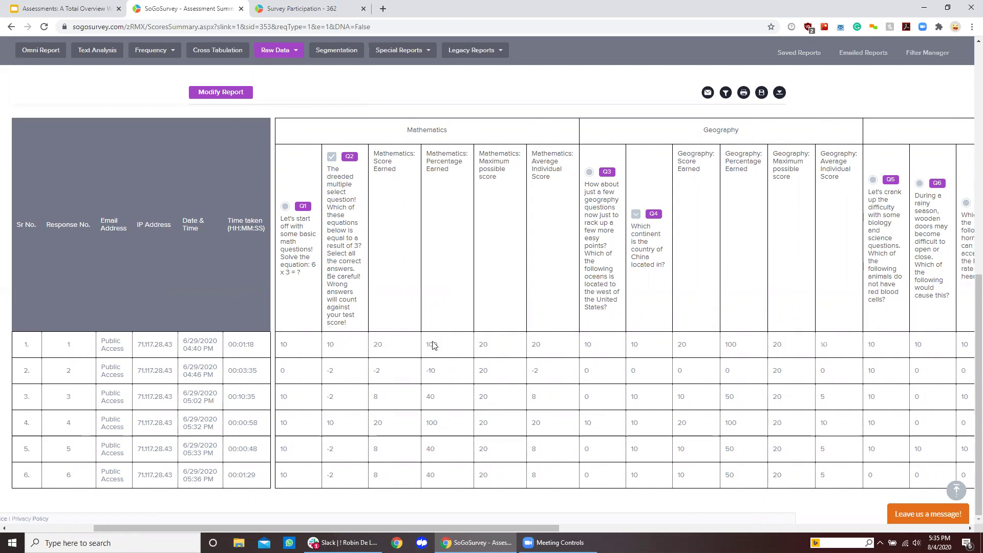
- Edit the report properties to show answers as correct/incorrect and average scores of all questions and scoring variables, and apply them
{"action": "scroll", "coordinate": [552, 354], "scroll_direction": "up", "scroll_amount": 7}
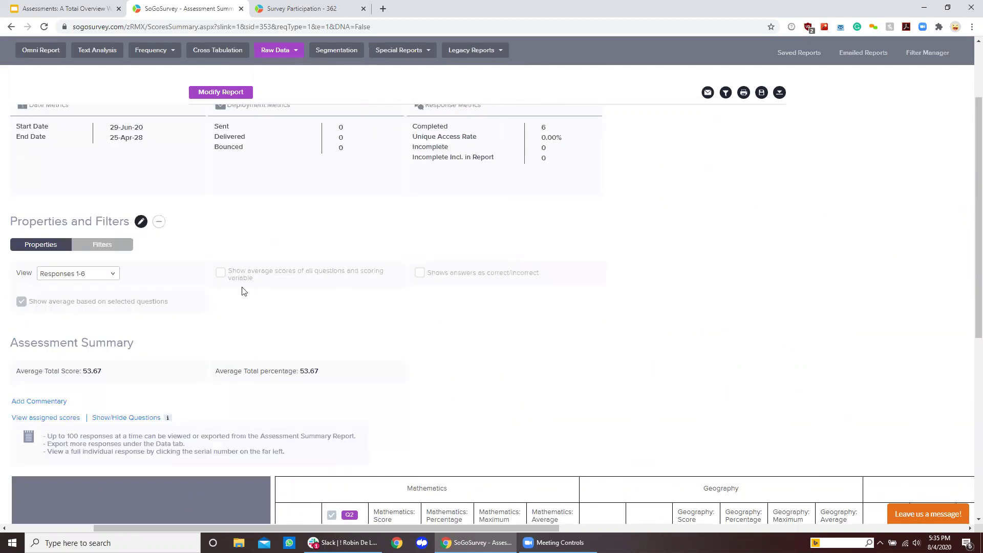
{"action": "left_click", "coordinate": [142, 222]}
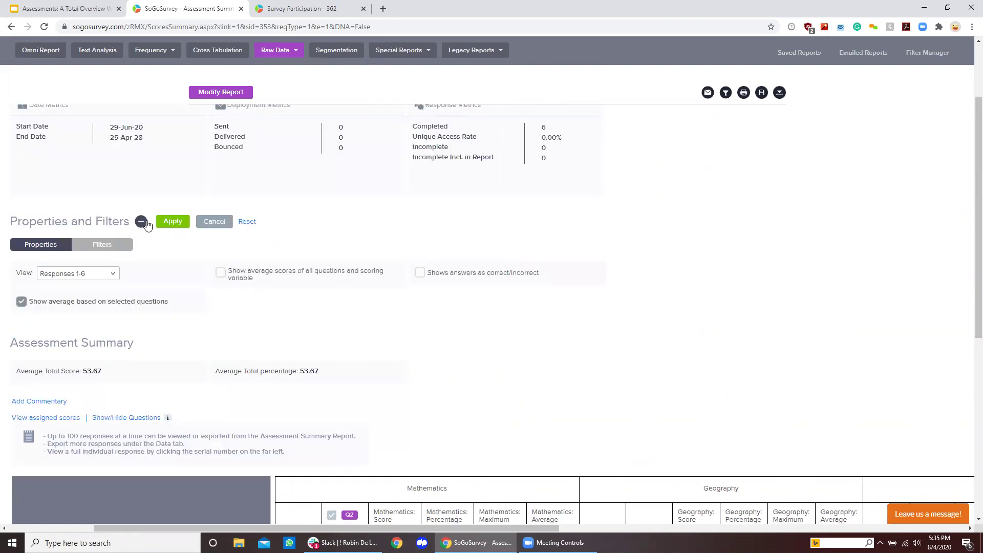
{"action": "left_click", "coordinate": [420, 274]}
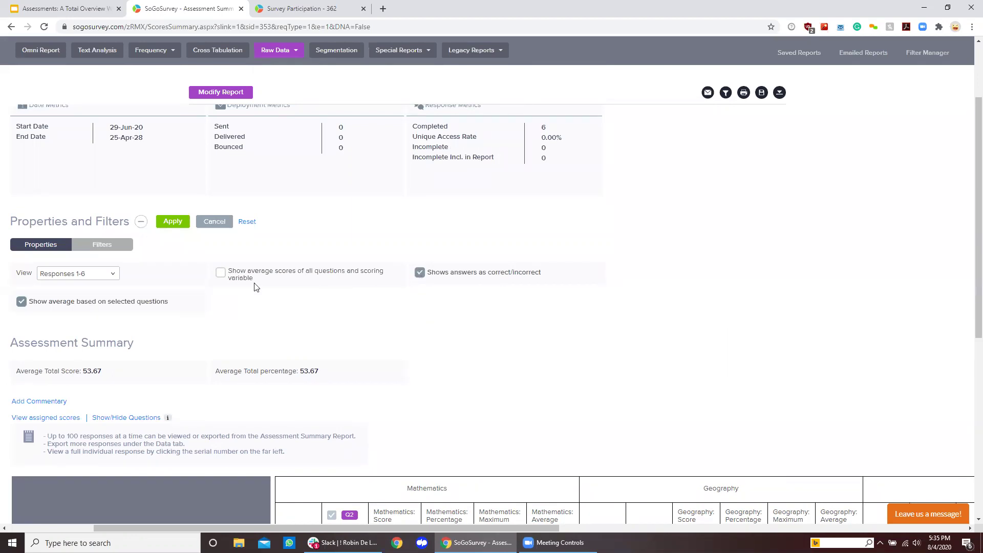
{"action": "left_click", "coordinate": [220, 274]}
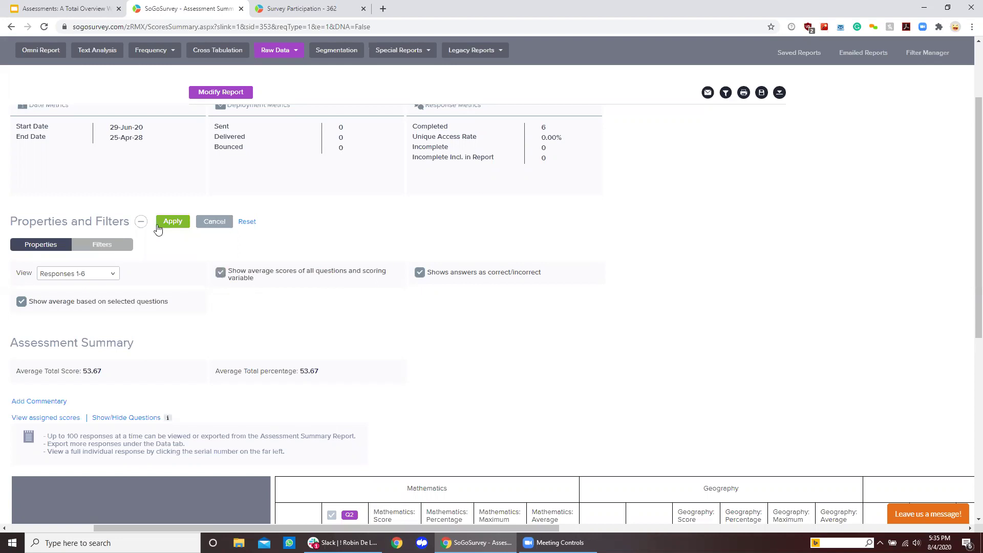
{"action": "left_click", "coordinate": [172, 223]}
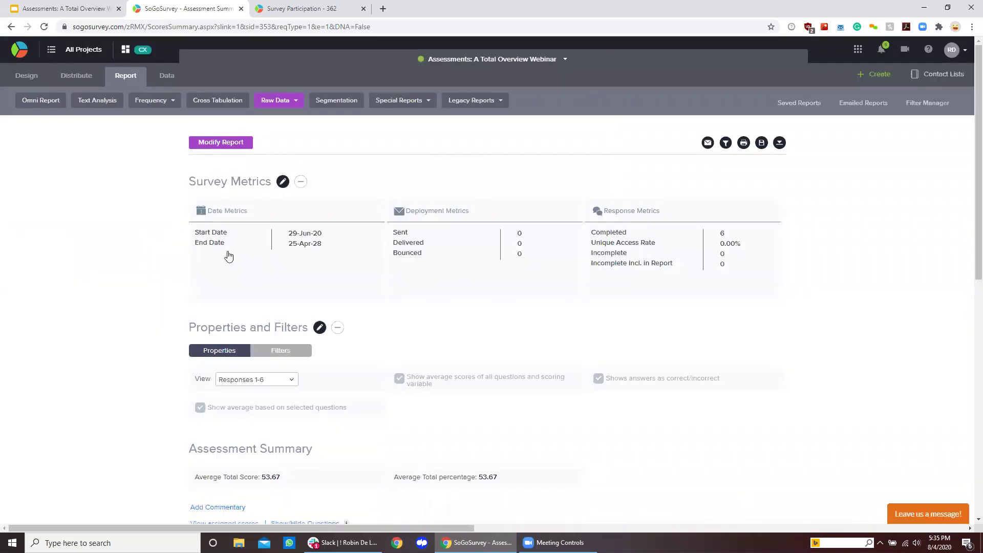
- Examine the average scores and the correct/incorrect marks across all categories of the assessment summary table
{"action": "scroll", "coordinate": [227, 250], "scroll_direction": "down", "scroll_amount": 10}
{"action": "scroll", "coordinate": [227, 248], "scroll_direction": "down", "scroll_amount": 2}
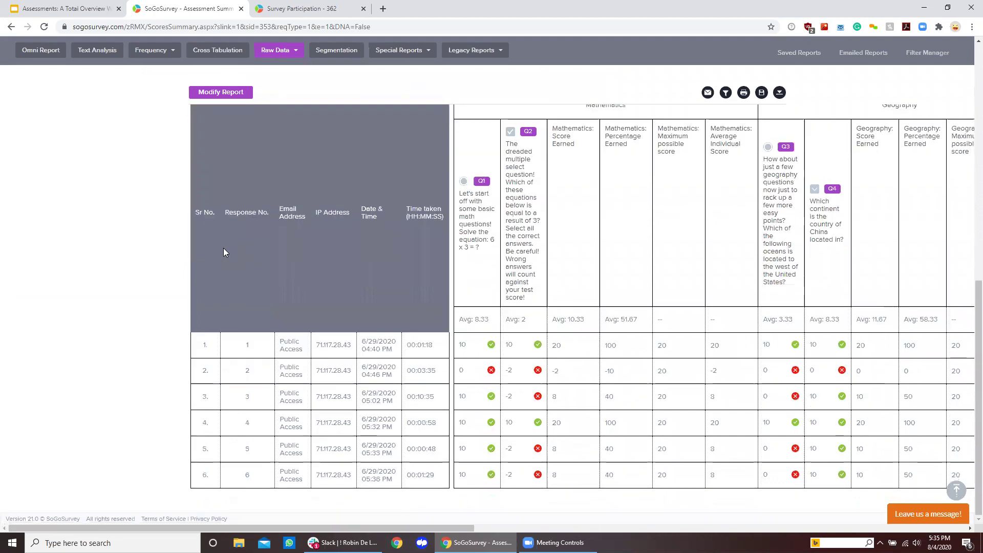
{"action": "scroll", "coordinate": [224, 250], "scroll_direction": "up", "scroll_amount": 1}
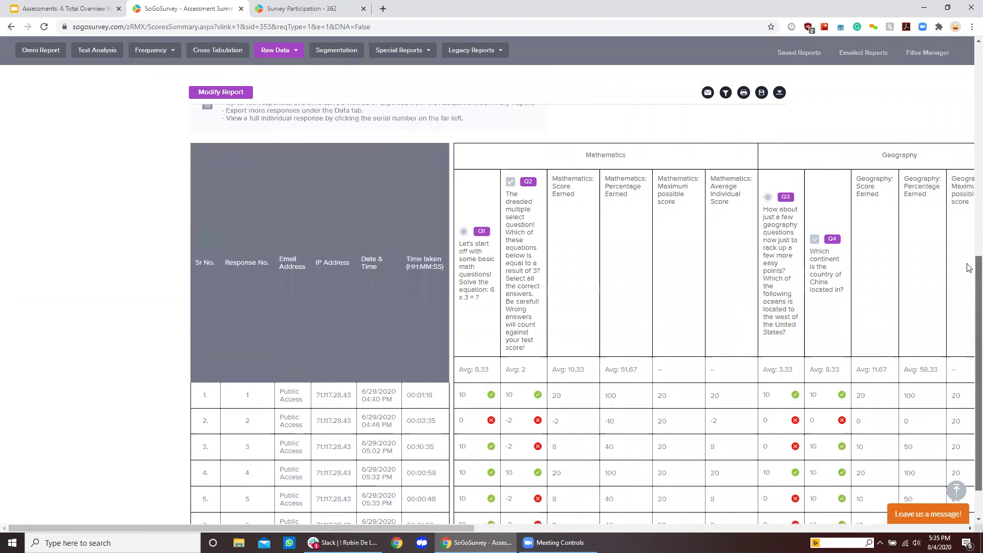
{"action": "scroll", "coordinate": [970, 279], "scroll_direction": "down", "scroll_amount": 1}
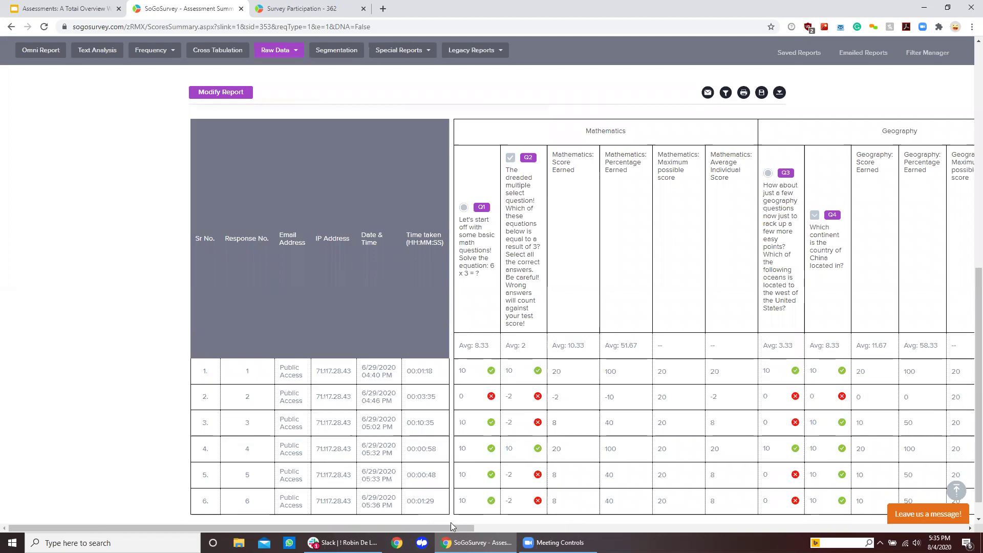
{"action": "left_click_drag", "start_coordinate": [441, 526], "coordinate": [520, 525]}
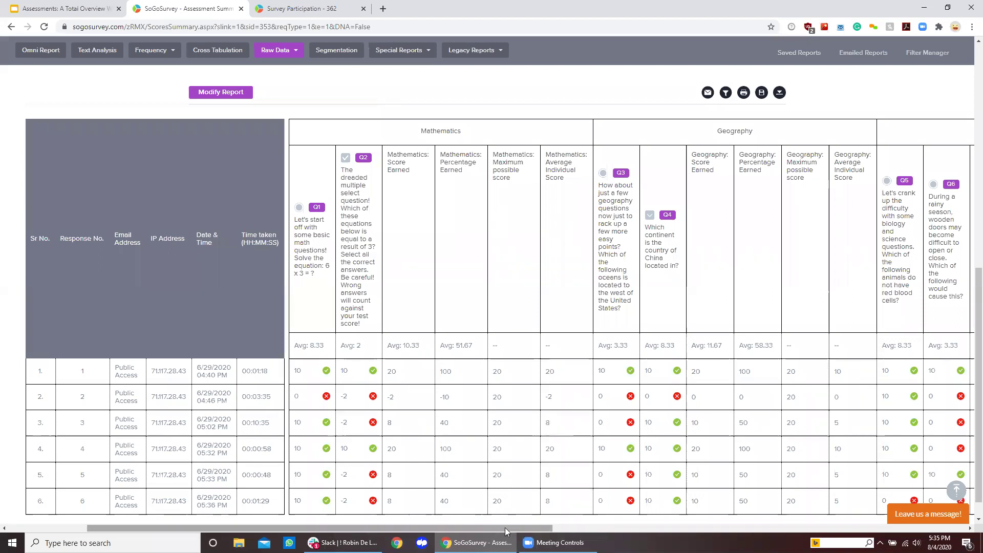
{"action": "left_click_drag", "start_coordinate": [505, 527], "coordinate": [568, 529]}
{"action": "left_click_drag", "start_coordinate": [660, 531], "coordinate": [978, 530]}
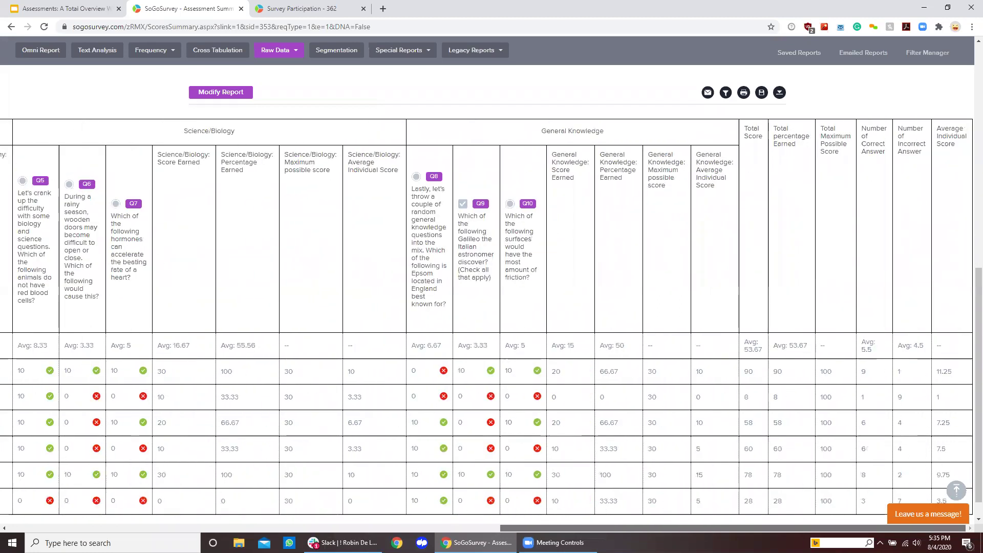
{"action": "left_click_drag", "start_coordinate": [658, 534], "coordinate": [190, 531]}
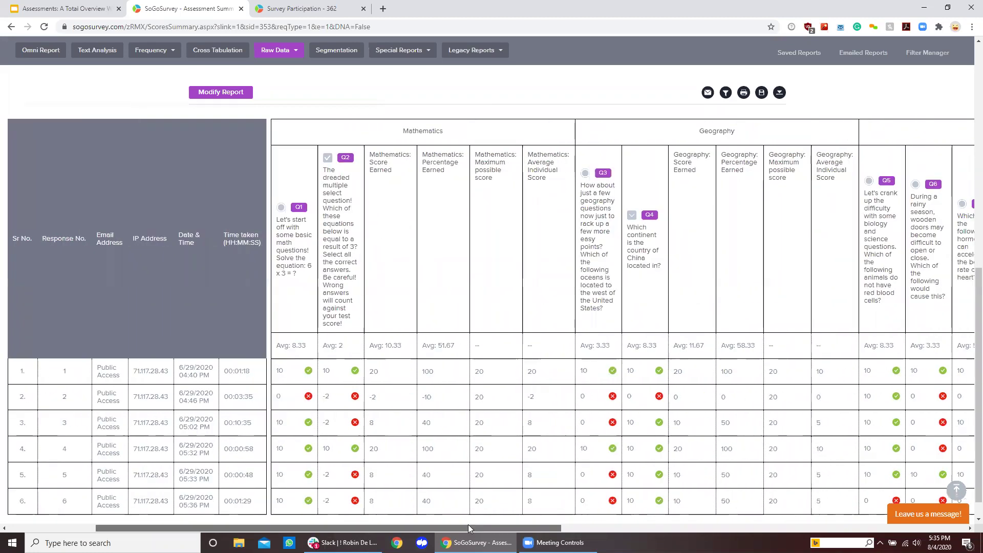
{"action": "scroll", "coordinate": [527, 451], "scroll_direction": "up", "scroll_amount": 8}
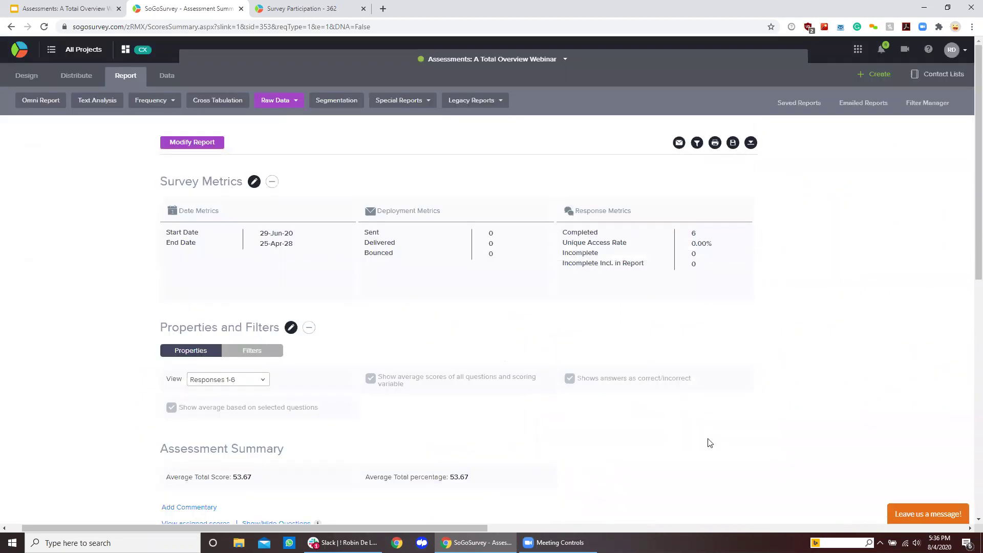
- Switch to the webinar presentation in Google Slides, start the slideshow and advance past the Questions slide to the closing slide
{"action": "left_click", "coordinate": [297, 10]}
{"action": "left_click", "coordinate": [64, 6]}
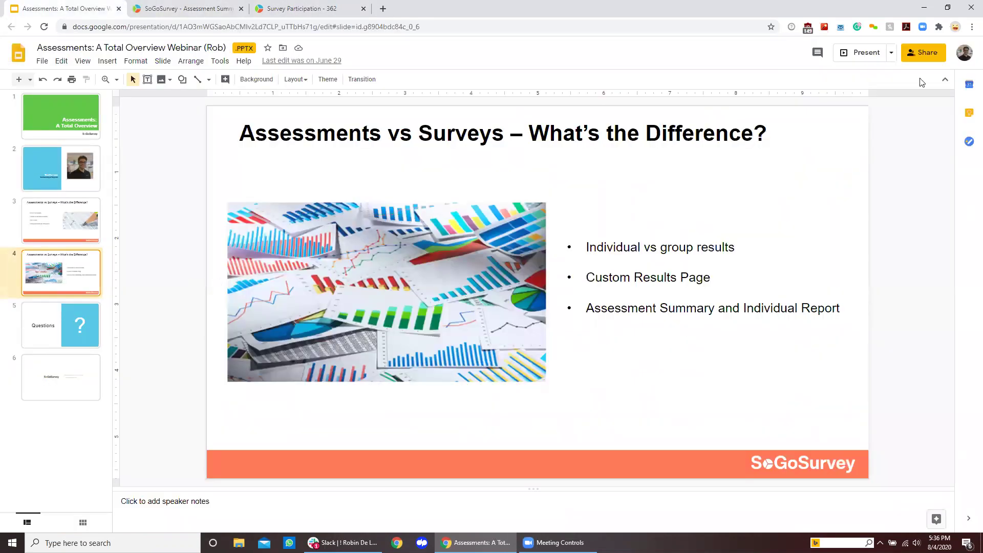
{"action": "left_click", "coordinate": [866, 52]}
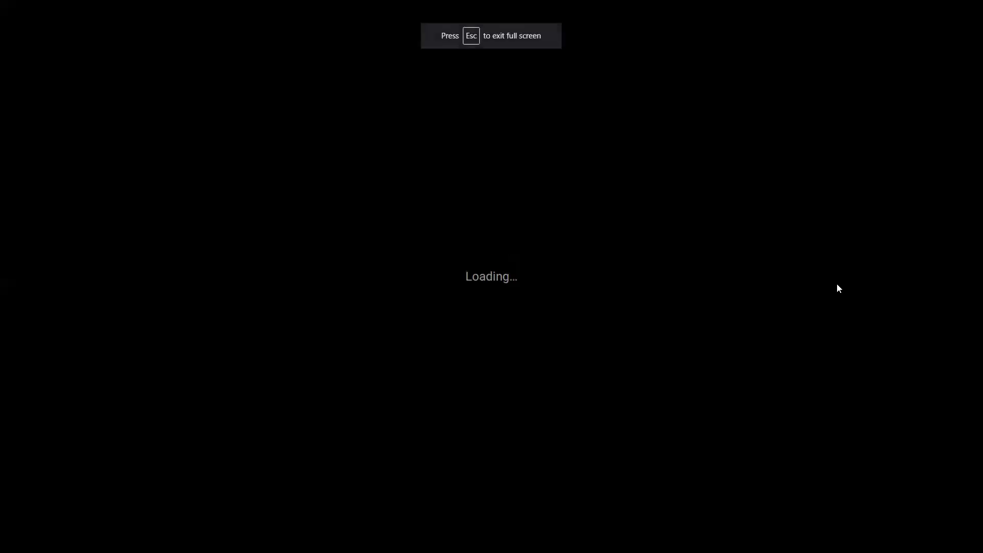
{"action": "key", "text": "Right"}
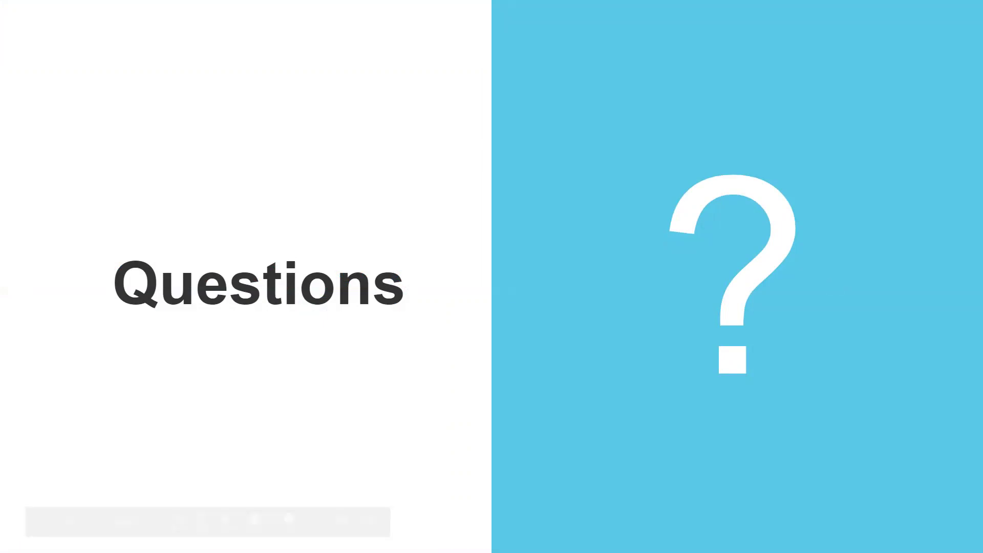
{"action": "key", "text": "Right"}
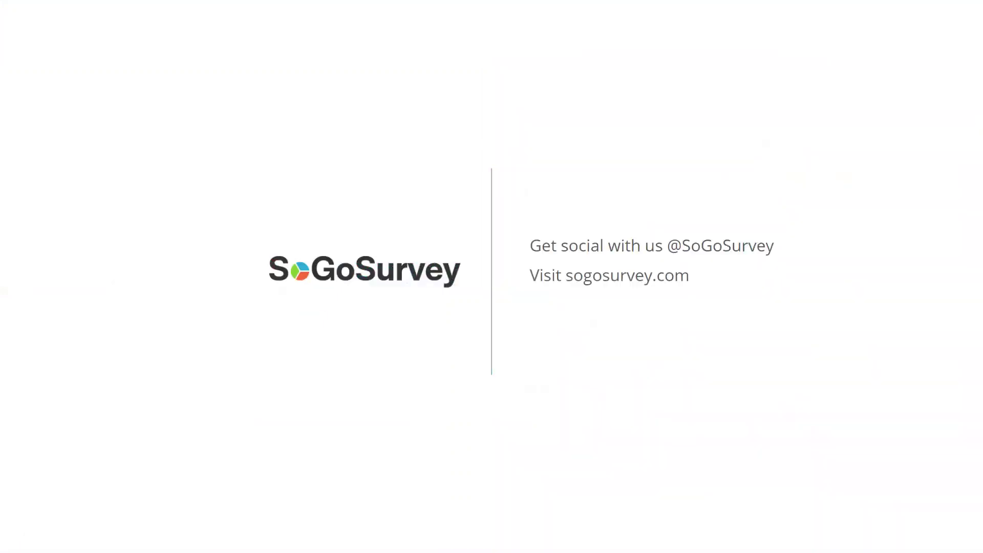